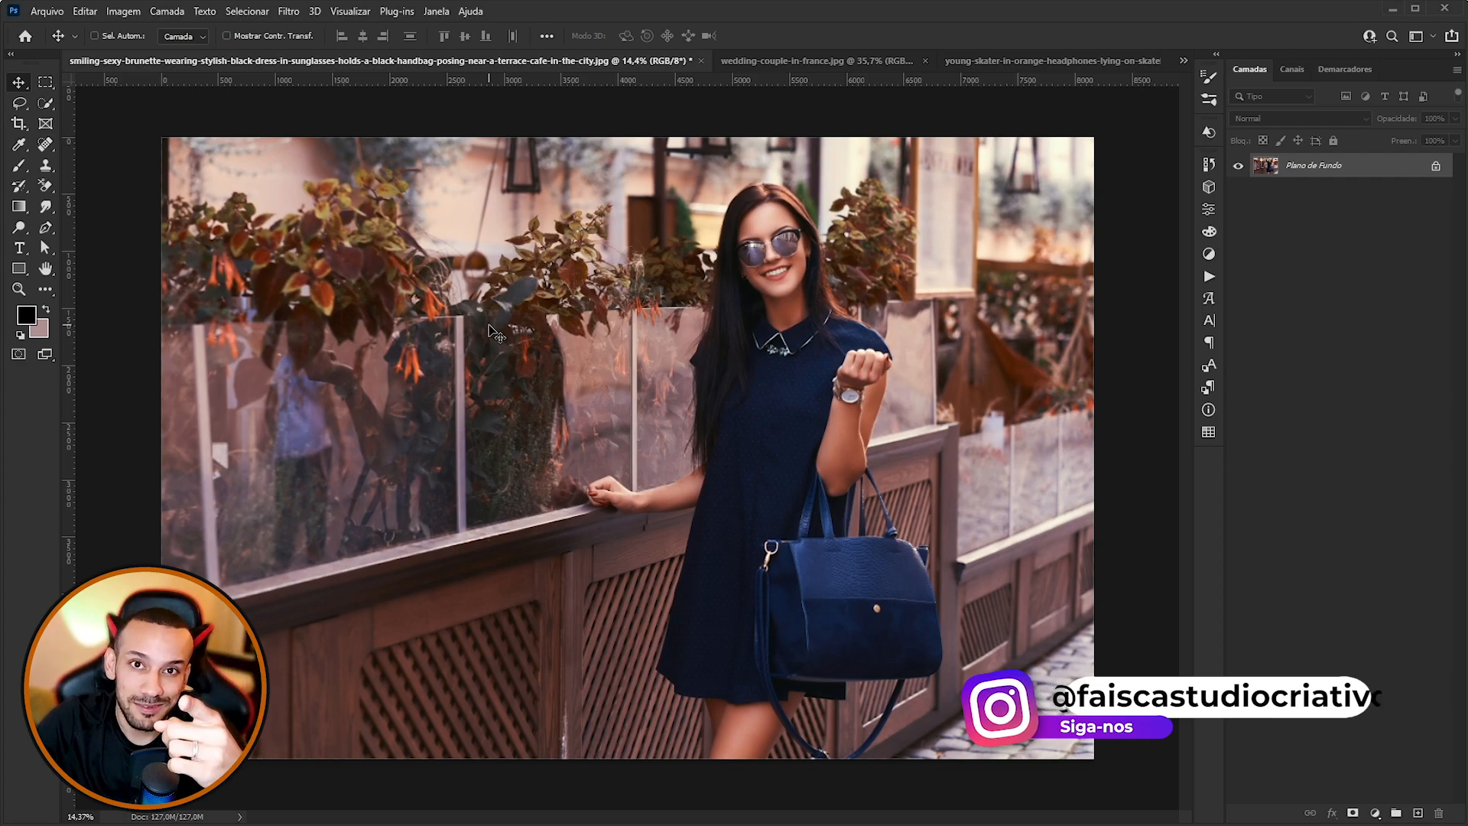
{"action": "scroll", "coordinate": [490, 330], "scroll_direction": "up", "scroll_amount": 3}
{"action": "scroll", "coordinate": [583, 324], "scroll_direction": "down", "scroll_amount": 4}
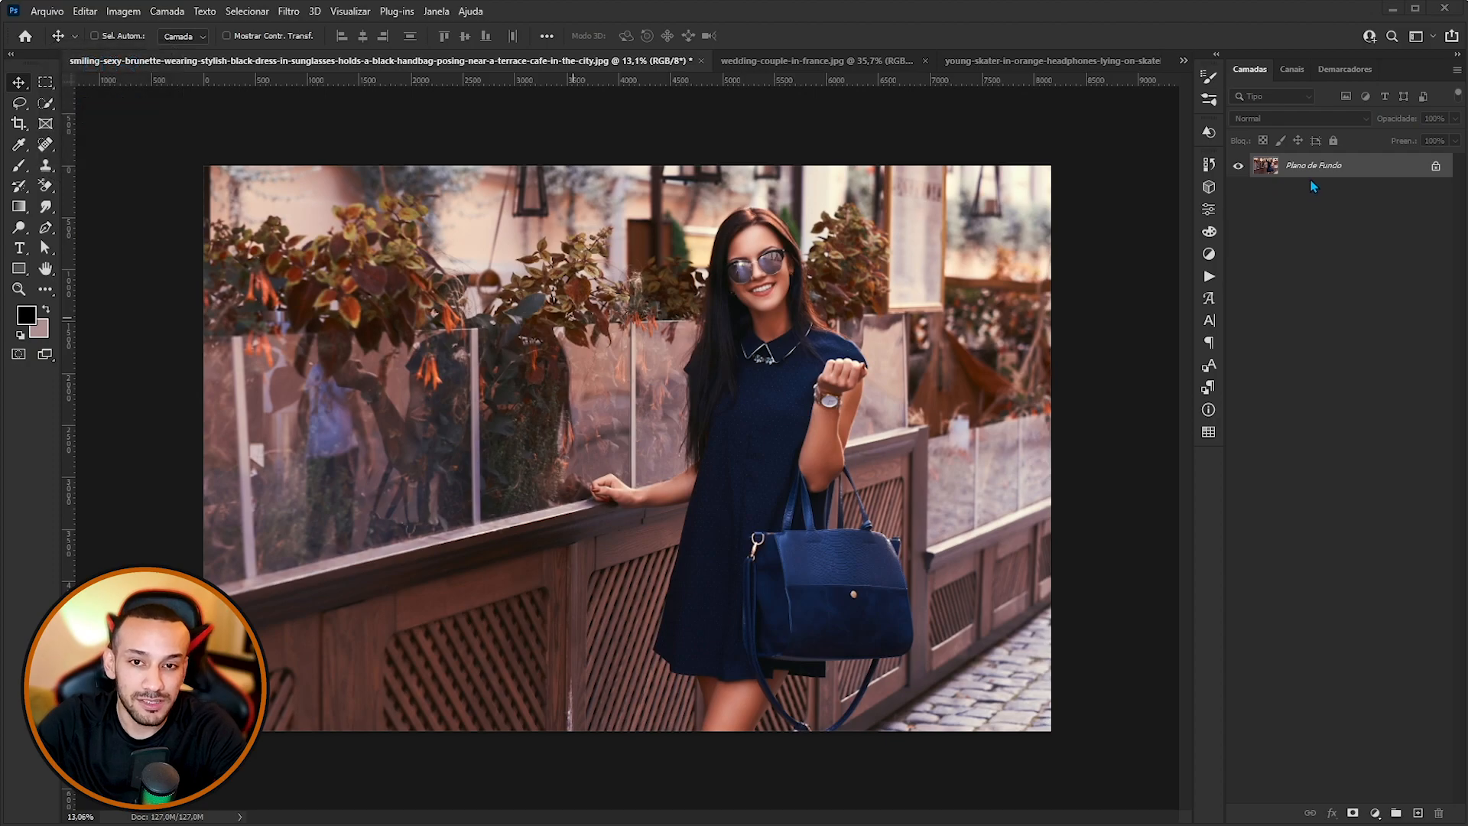
{"action": "scroll", "coordinate": [627, 451], "scroll_direction": "up", "scroll_amount": 2}
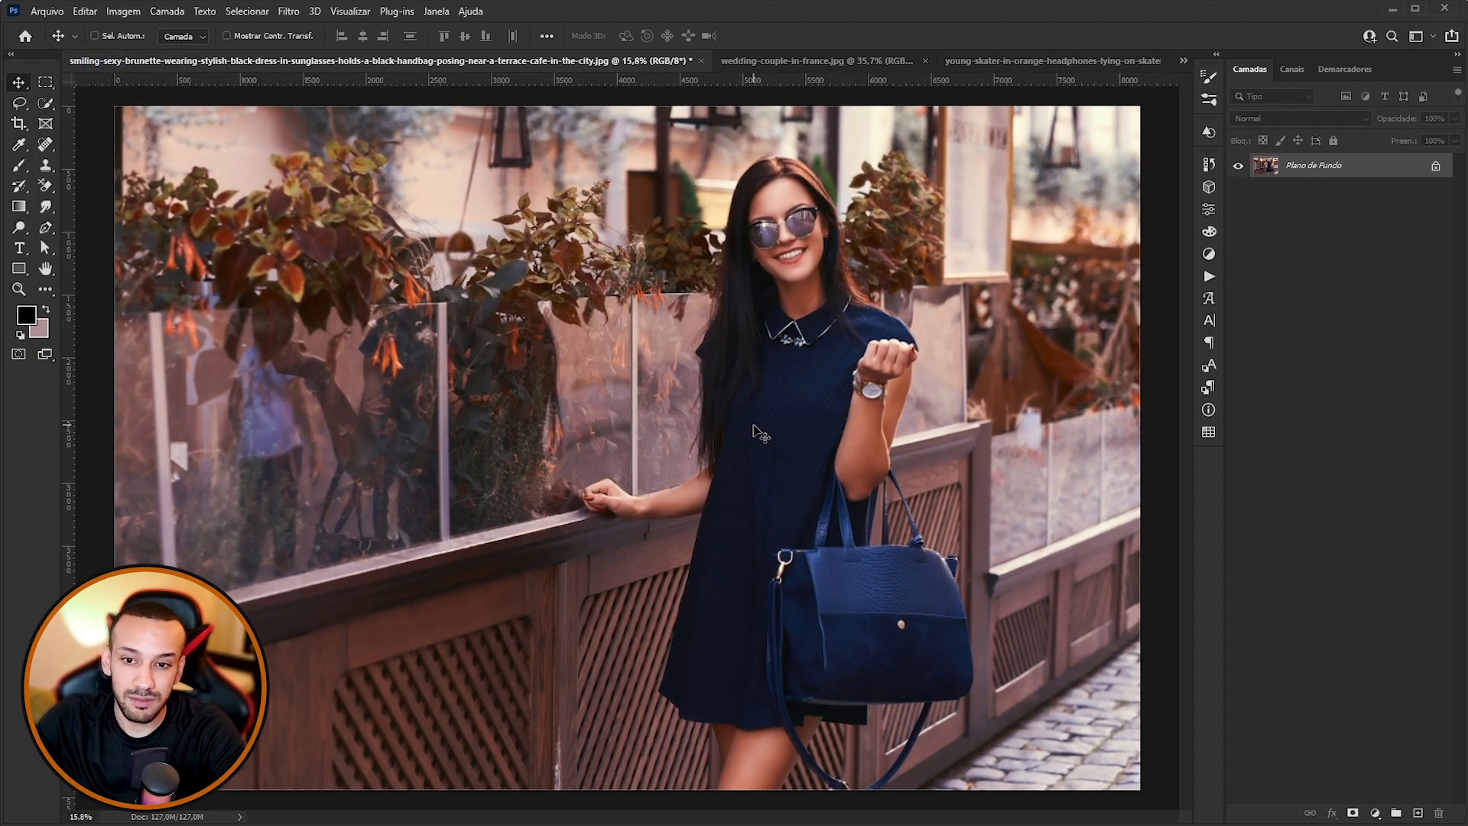
{"action": "scroll", "coordinate": [761, 434], "scroll_direction": "down", "scroll_amount": 2}
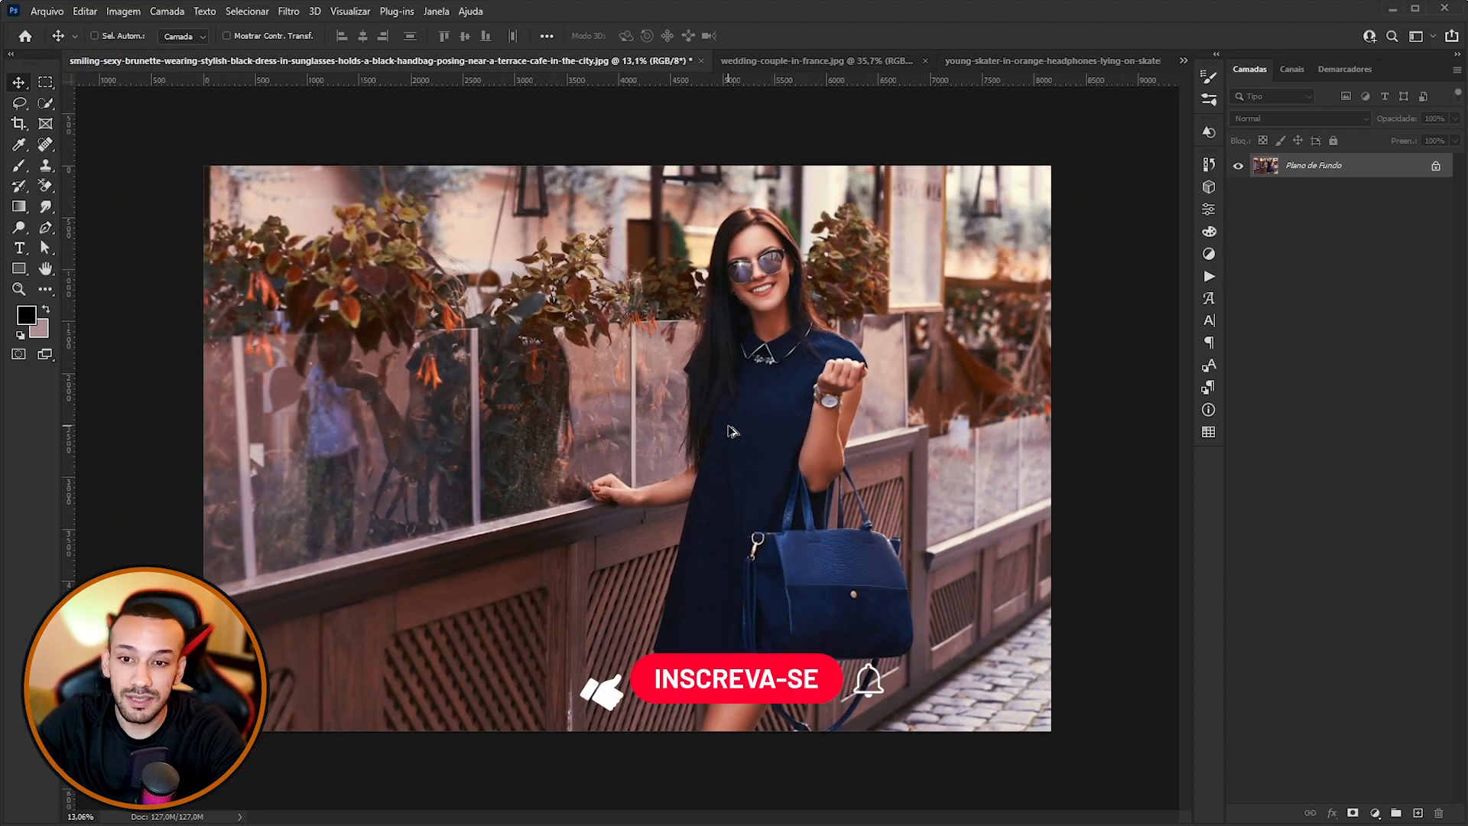
{"action": "scroll", "coordinate": [736, 434], "scroll_direction": "up", "scroll_amount": 1}
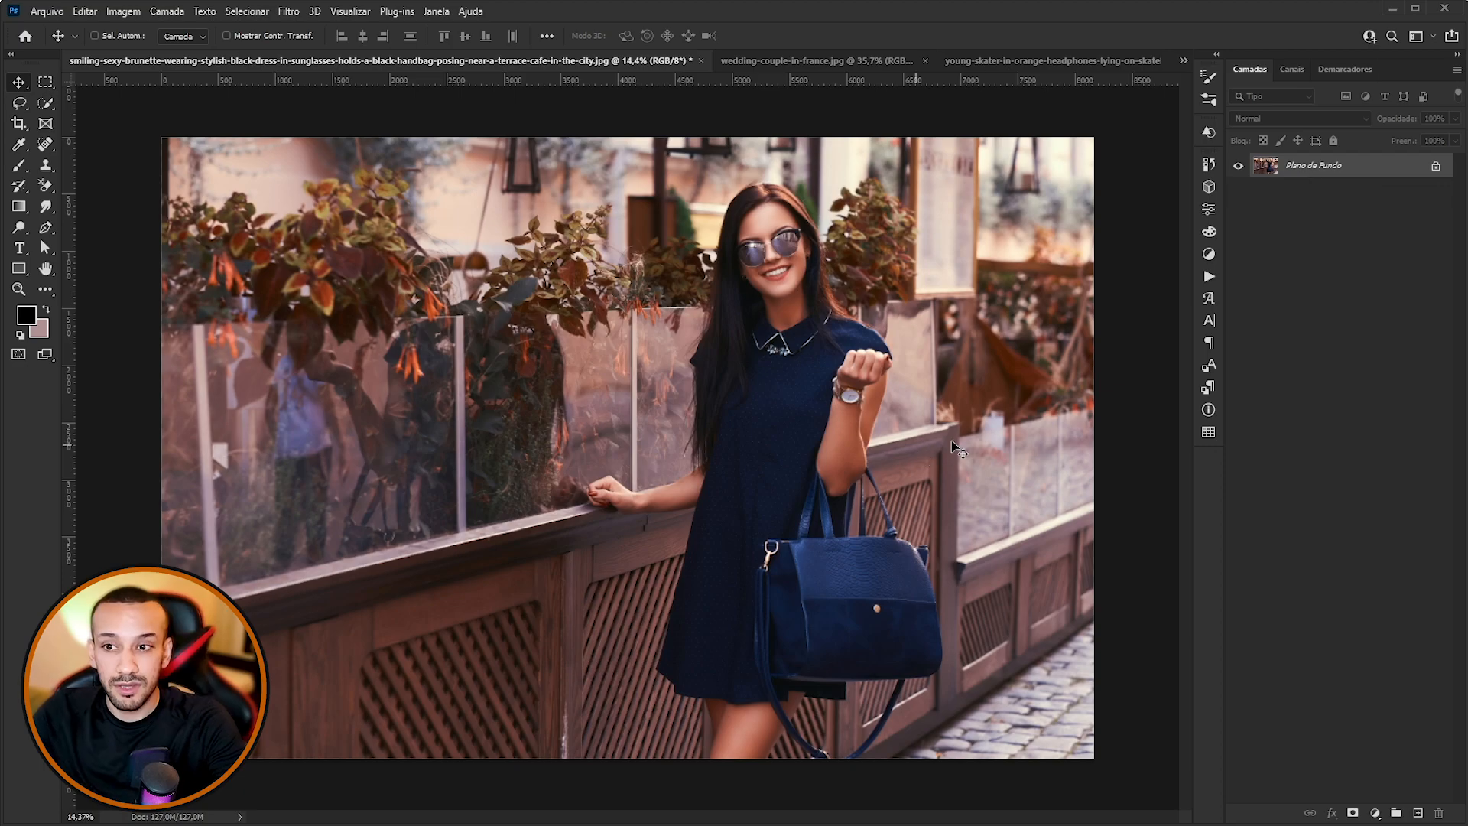
{"action": "scroll", "coordinate": [709, 382], "scroll_direction": "down", "scroll_amount": 1}
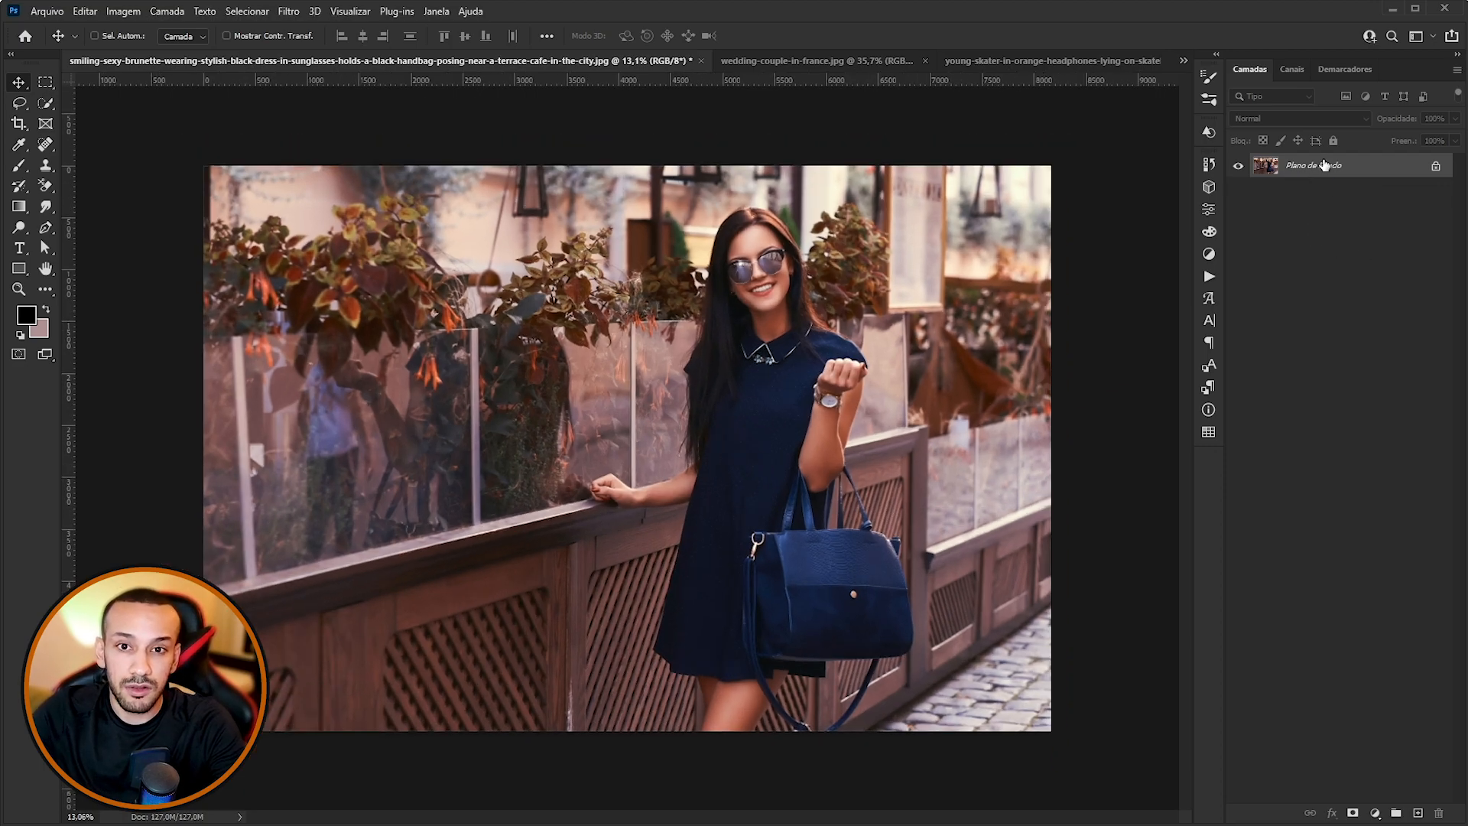
Duplicate the background layer twice and rename the upper copy as Luz Brilhante.
{"action": "key", "text": "ctrl+j"}
{"action": "key", "text": "ctrl+j"}
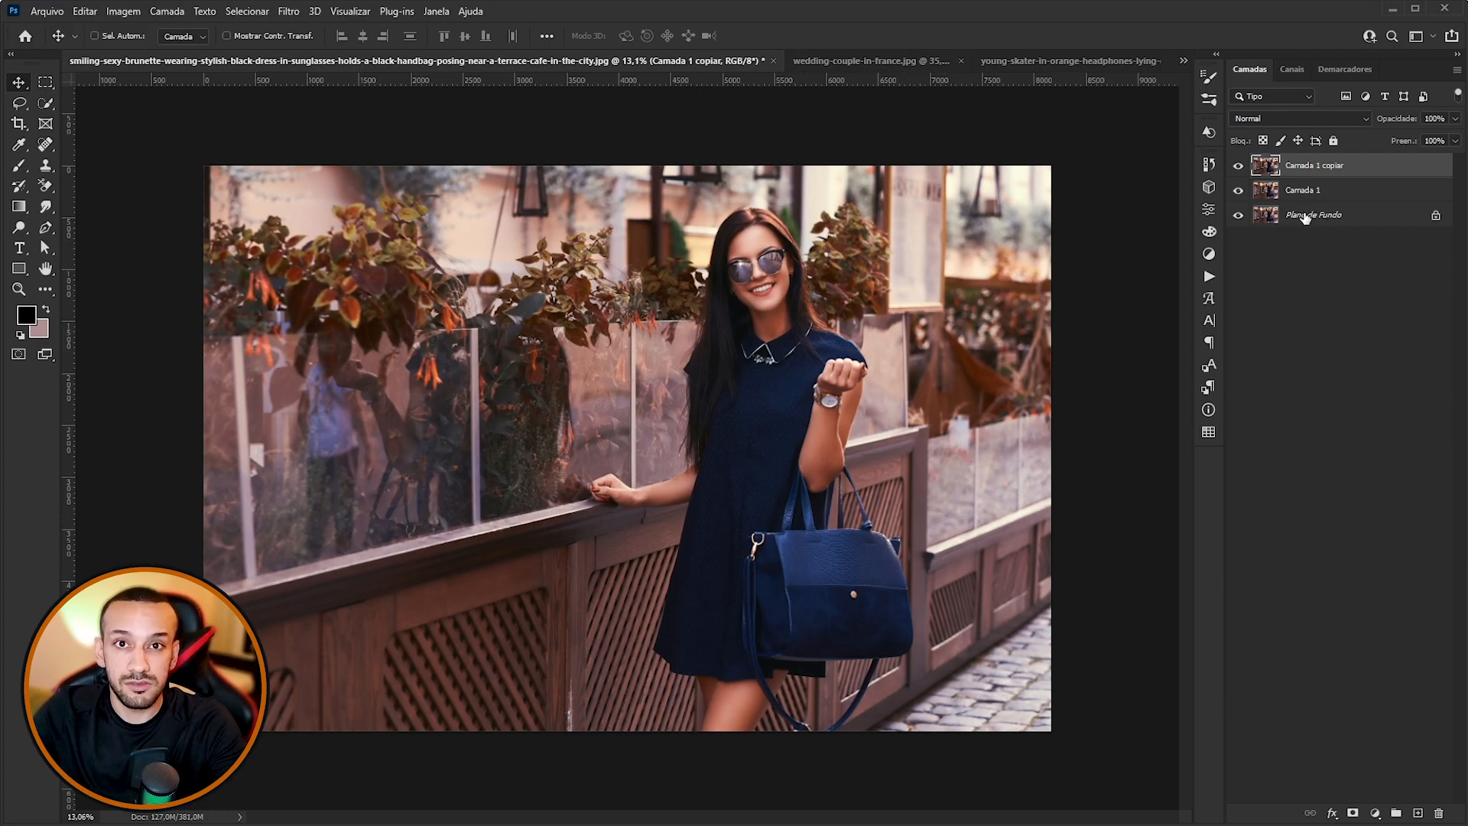
{"action": "double_click", "coordinate": [1308, 166]}
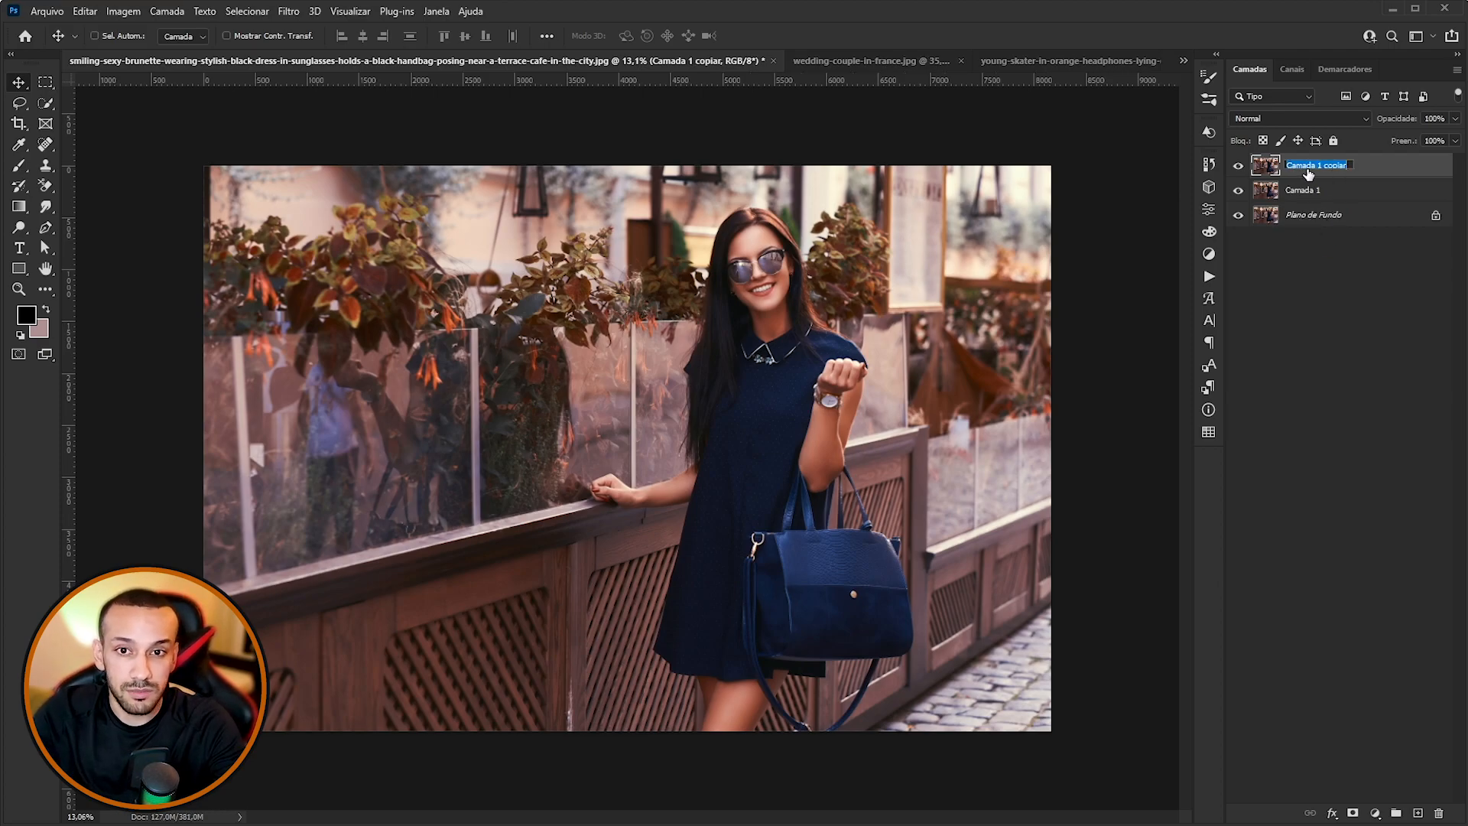
{"action": "type", "text": "Luz Brilhante"}
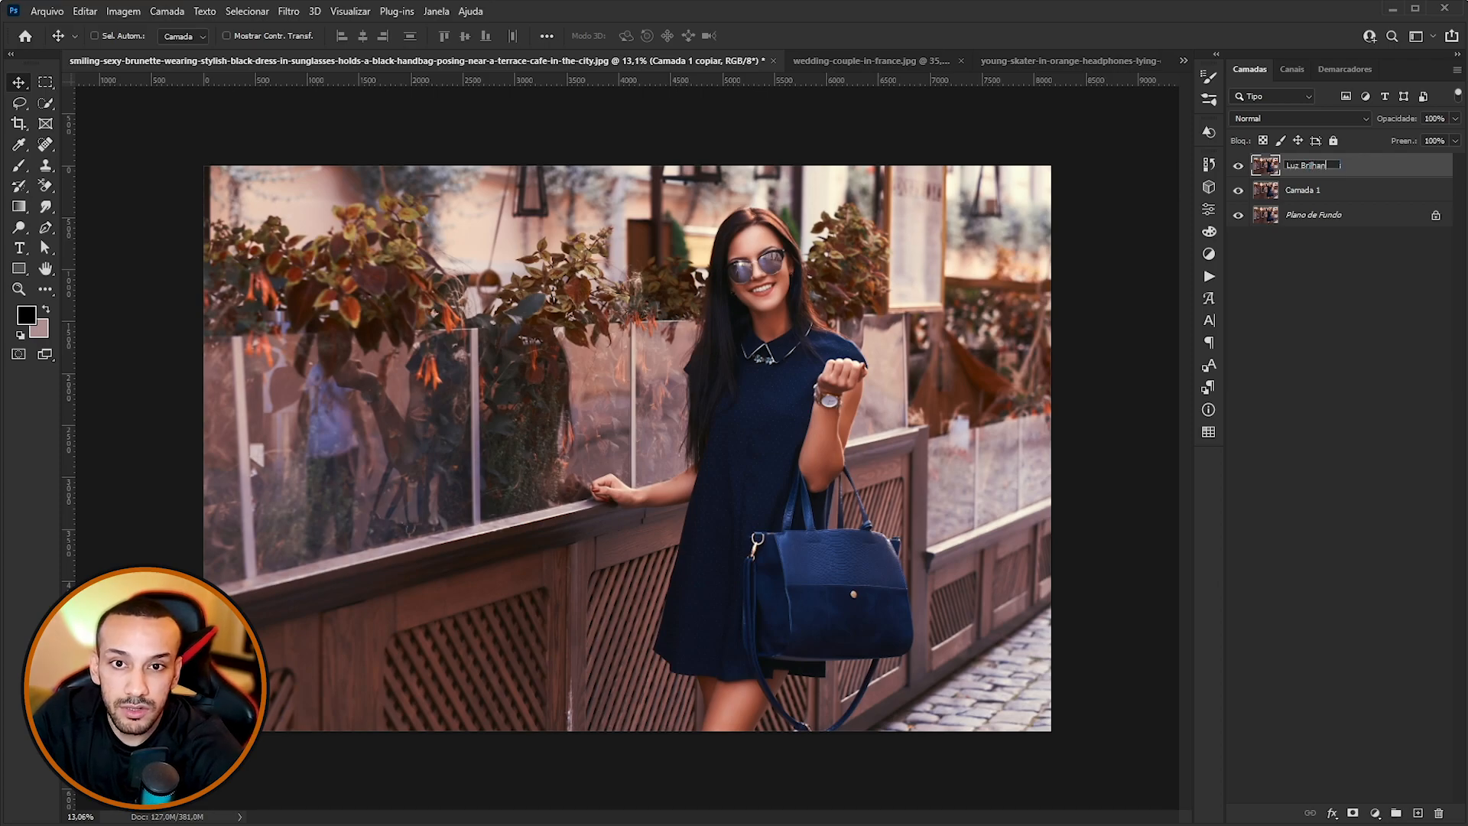
{"action": "key", "text": "Return"}
Rename the lower duplicate layer as Normal.
{"action": "double_click", "coordinate": [1304, 190]}
{"action": "type", "text": "Normal"}
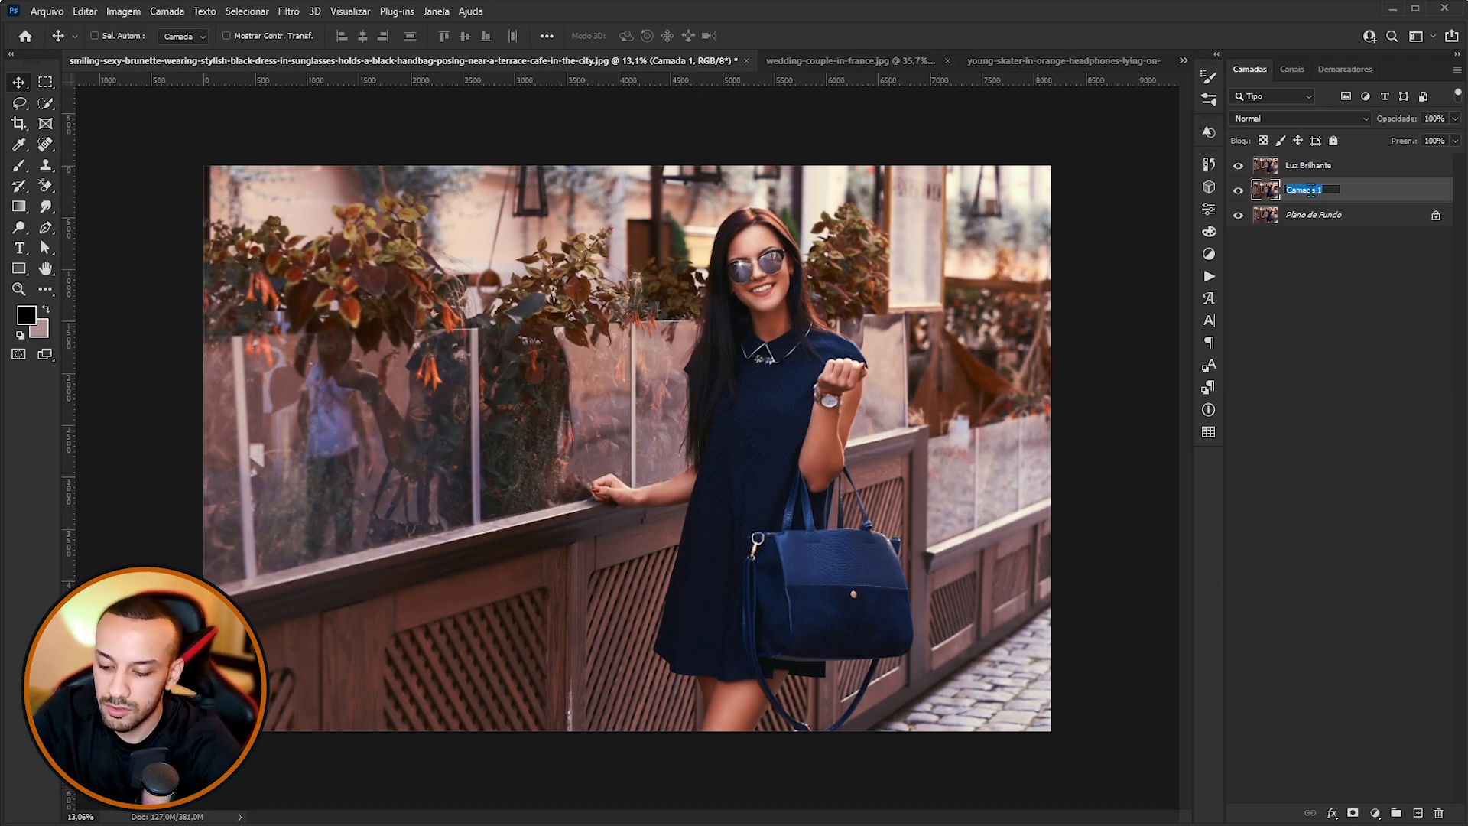
{"action": "key", "text": "Return"}
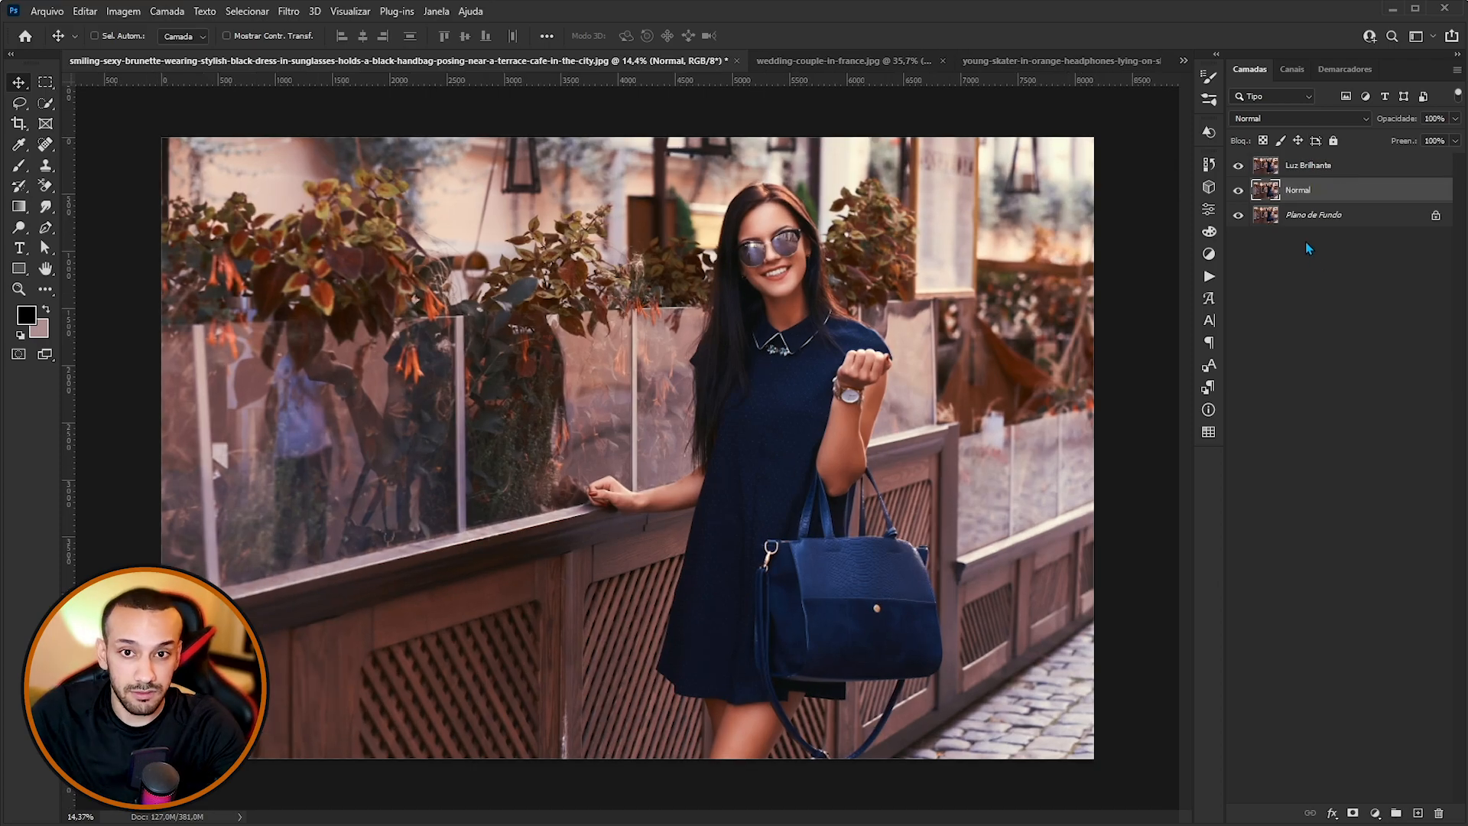
Invert the colours of the Luz Brilhante layer and set its blend mode to Luz Brilhante.
{"action": "left_click", "coordinate": [1311, 170]}
{"action": "key", "text": "ctrl+i"}
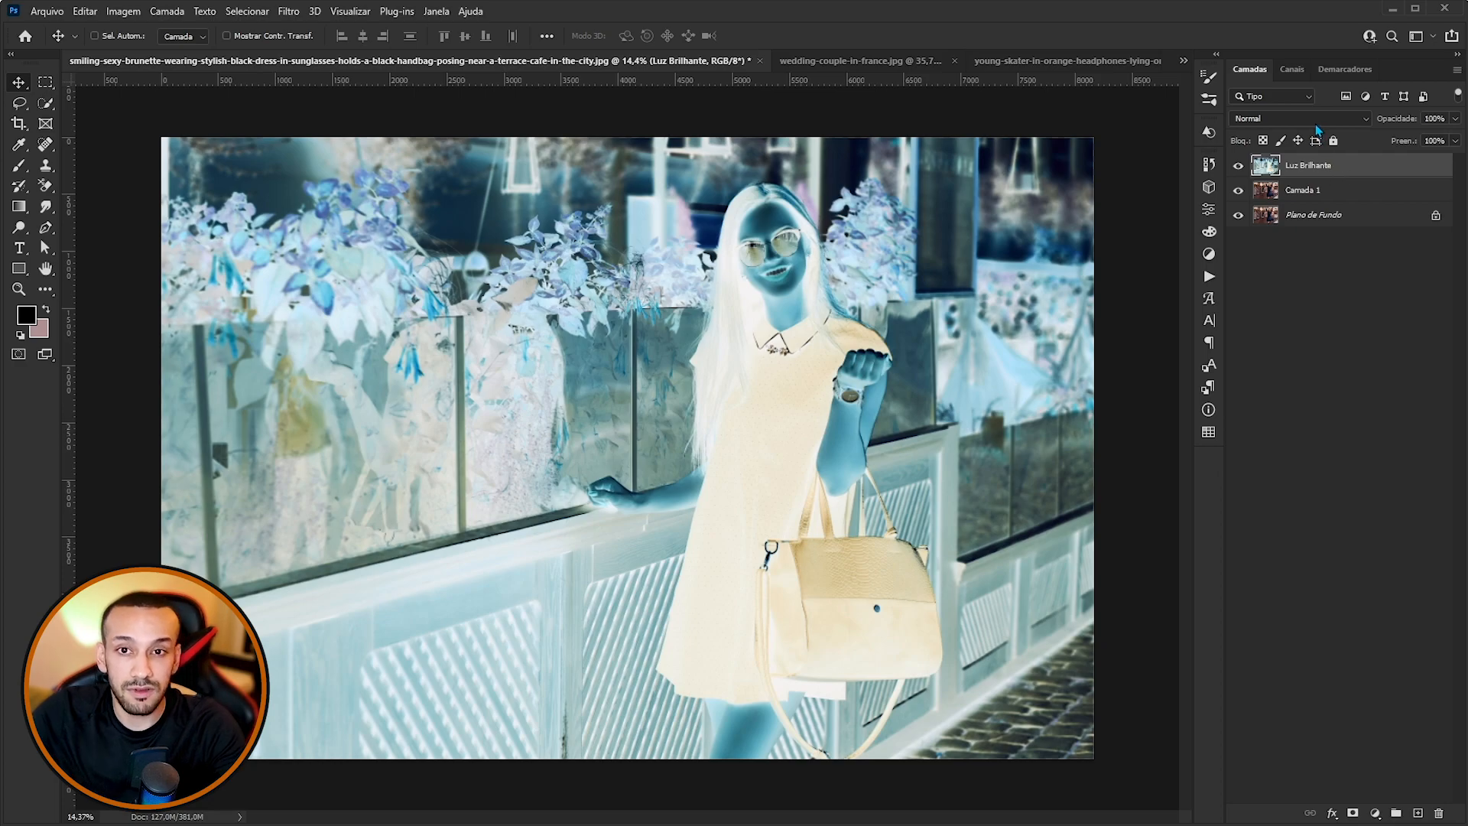
{"action": "left_click", "coordinate": [1319, 118]}
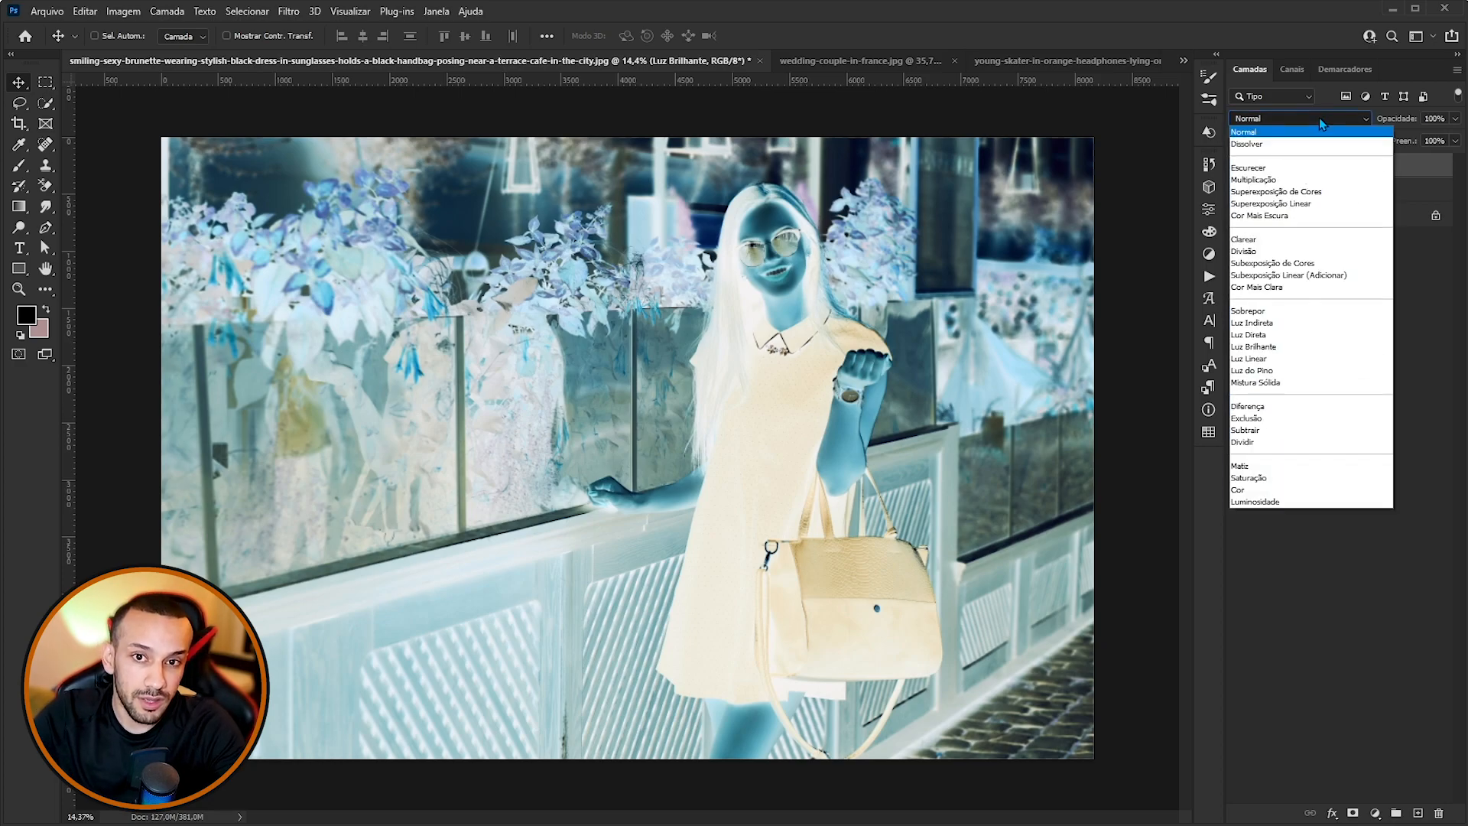
{"action": "left_click", "coordinate": [1300, 192]}
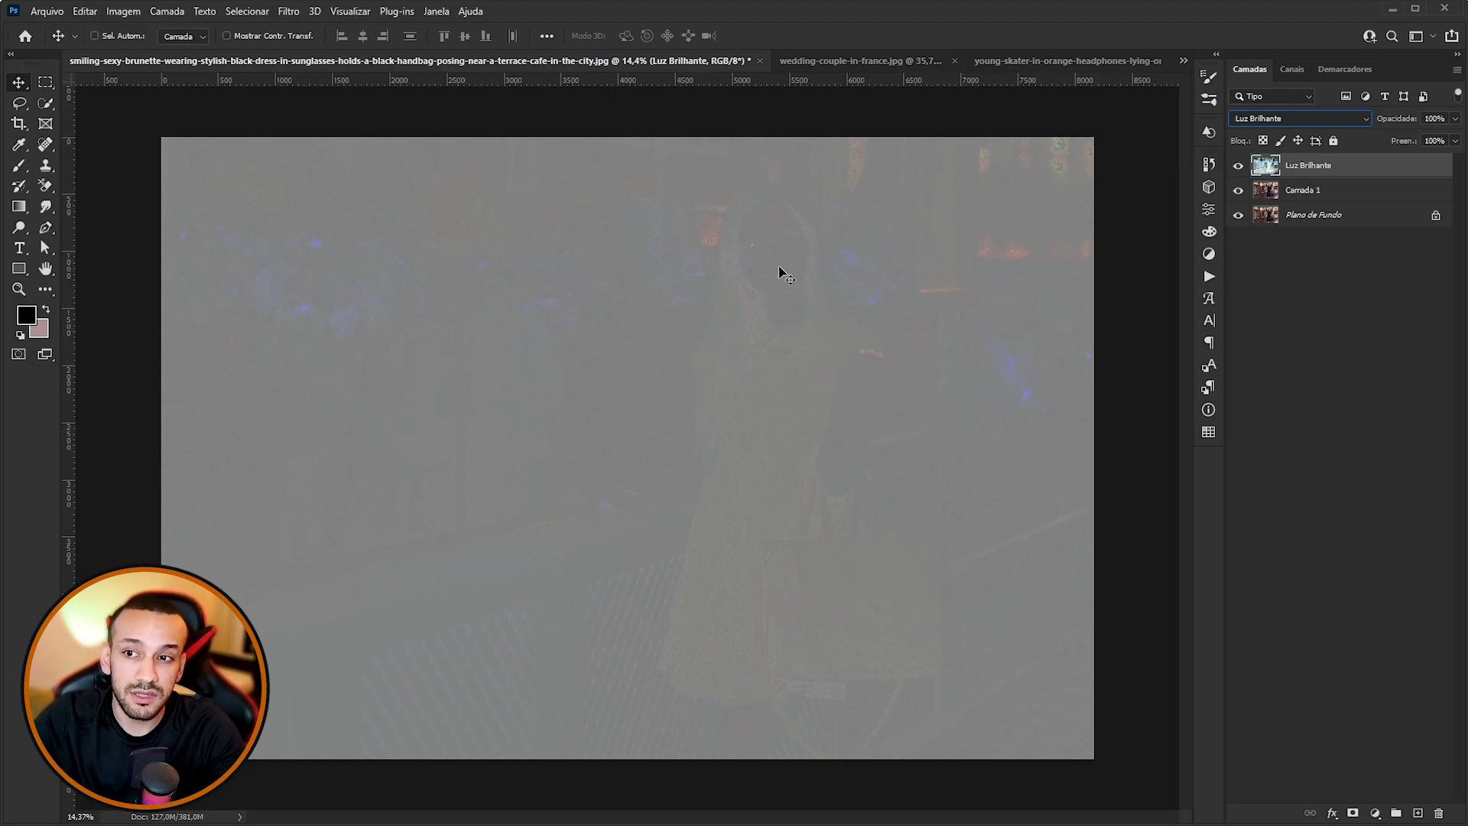
Compare the photo up close with the Luz Brilhante layer hidden and shown, examining the background and the woman's details.
{"action": "left_click", "coordinate": [1238, 166]}
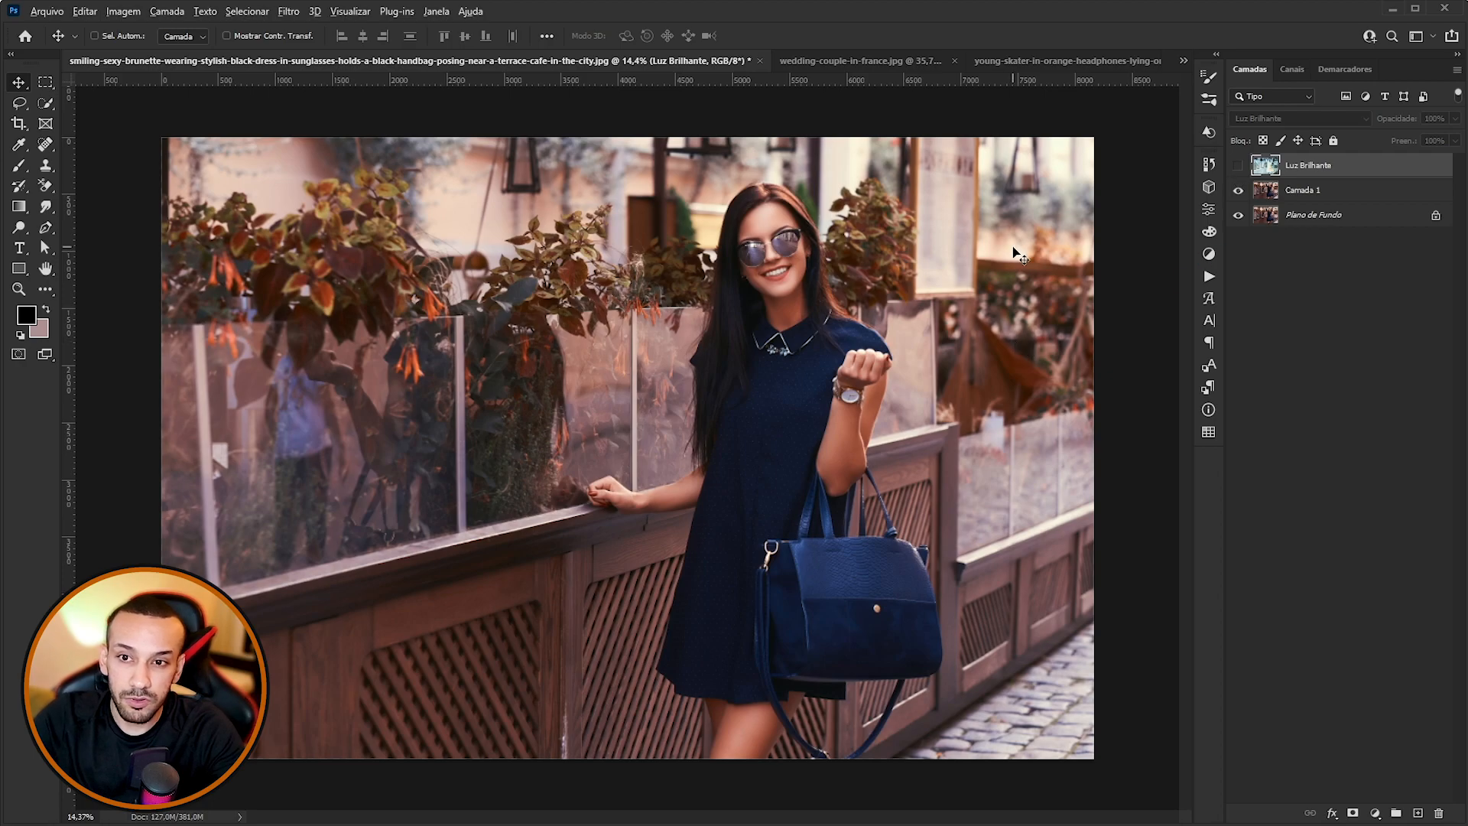
{"action": "scroll", "coordinate": [1015, 250], "scroll_direction": "up", "scroll_amount": 5}
{"action": "left_click_drag", "start_coordinate": [983, 228], "coordinate": [1019, 253]}
{"action": "scroll", "coordinate": [1044, 260], "scroll_direction": "up", "scroll_amount": 2}
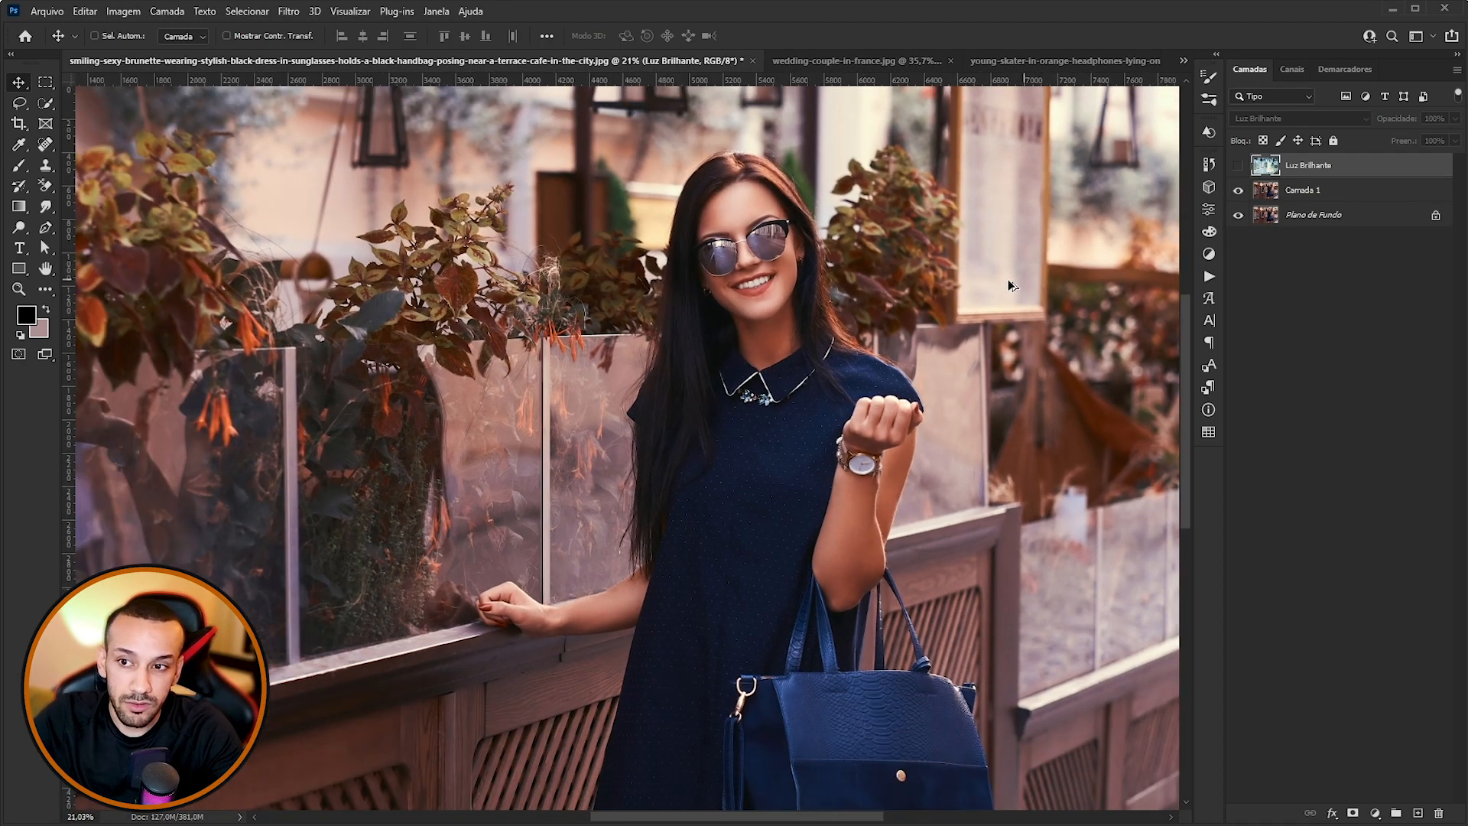
{"action": "scroll", "coordinate": [733, 277], "scroll_direction": "up", "scroll_amount": 3}
{"action": "scroll", "coordinate": [733, 277], "scroll_direction": "down", "scroll_amount": 2}
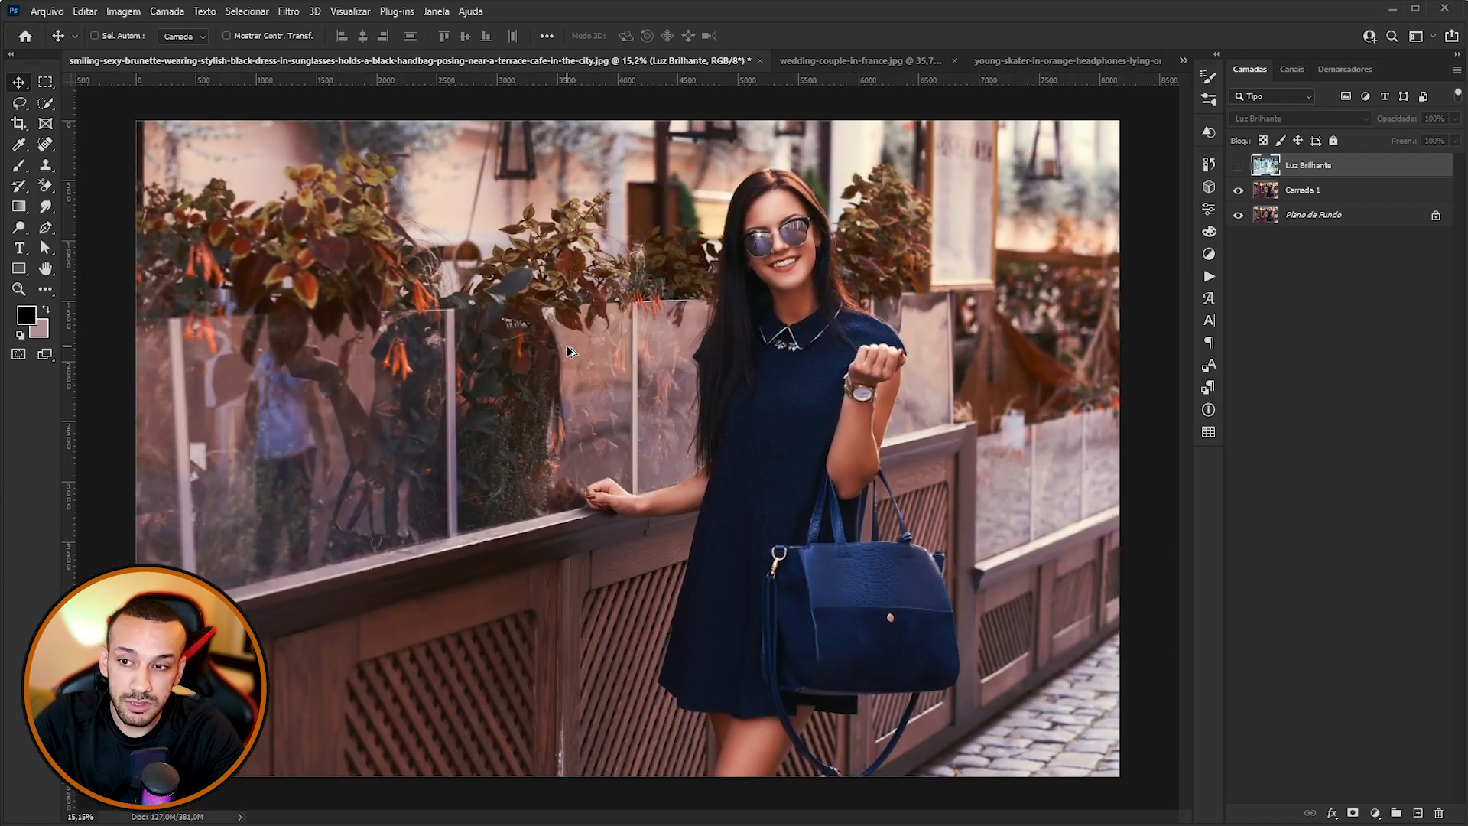
{"action": "scroll", "coordinate": [555, 283], "scroll_direction": "down", "scroll_amount": 3}
{"action": "left_click", "coordinate": [1238, 165]}
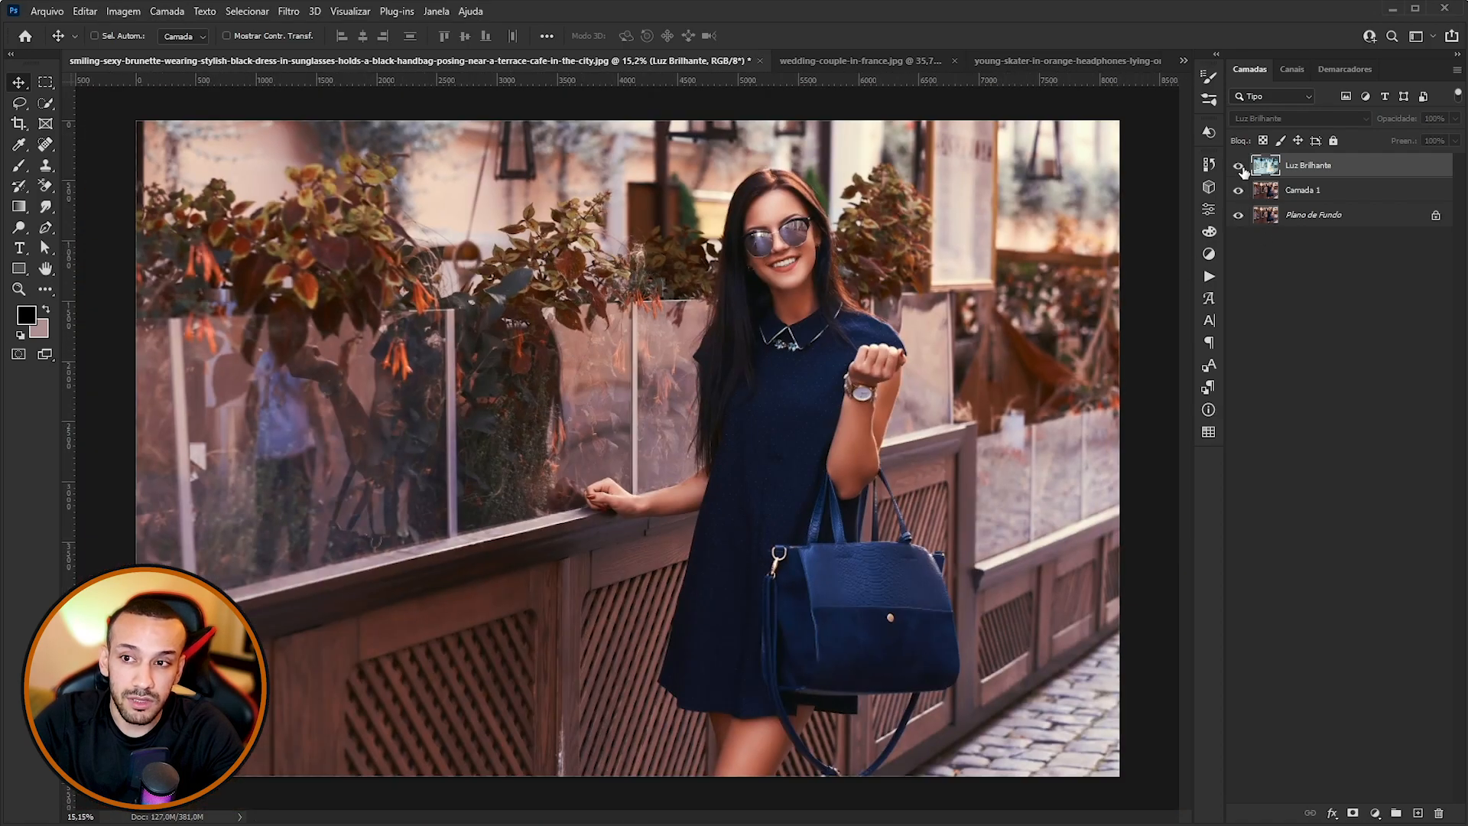
{"action": "scroll", "coordinate": [765, 245], "scroll_direction": "up", "scroll_amount": 3}
{"action": "scroll", "coordinate": [780, 245], "scroll_direction": "down", "scroll_amount": 3}
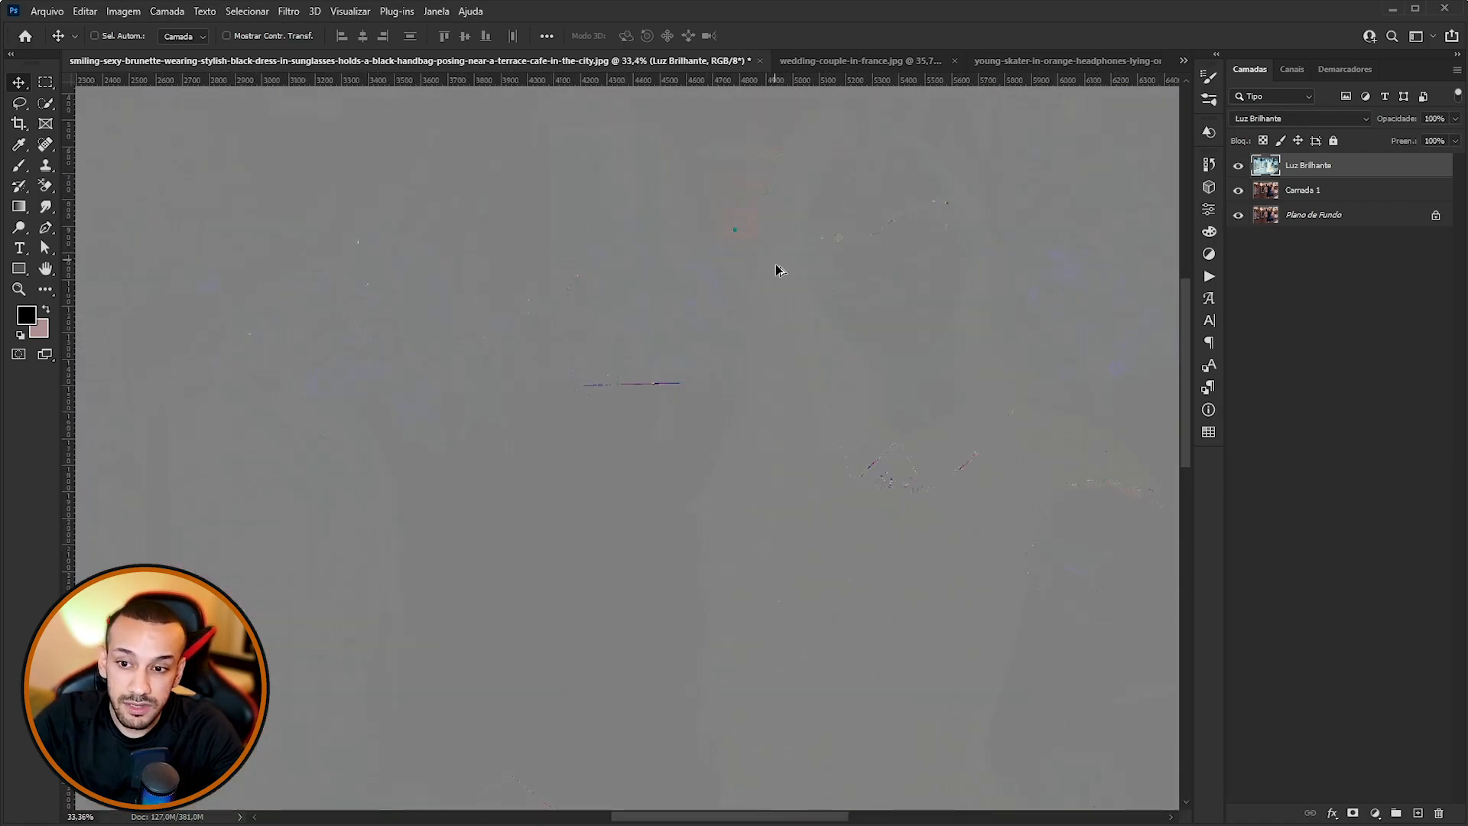
{"action": "scroll", "coordinate": [676, 340], "scroll_direction": "down", "scroll_amount": 1}
{"action": "scroll", "coordinate": [676, 351], "scroll_direction": "up", "scroll_amount": 1}
{"action": "scroll", "coordinate": [948, 335], "scroll_direction": "down", "scroll_amount": 1}
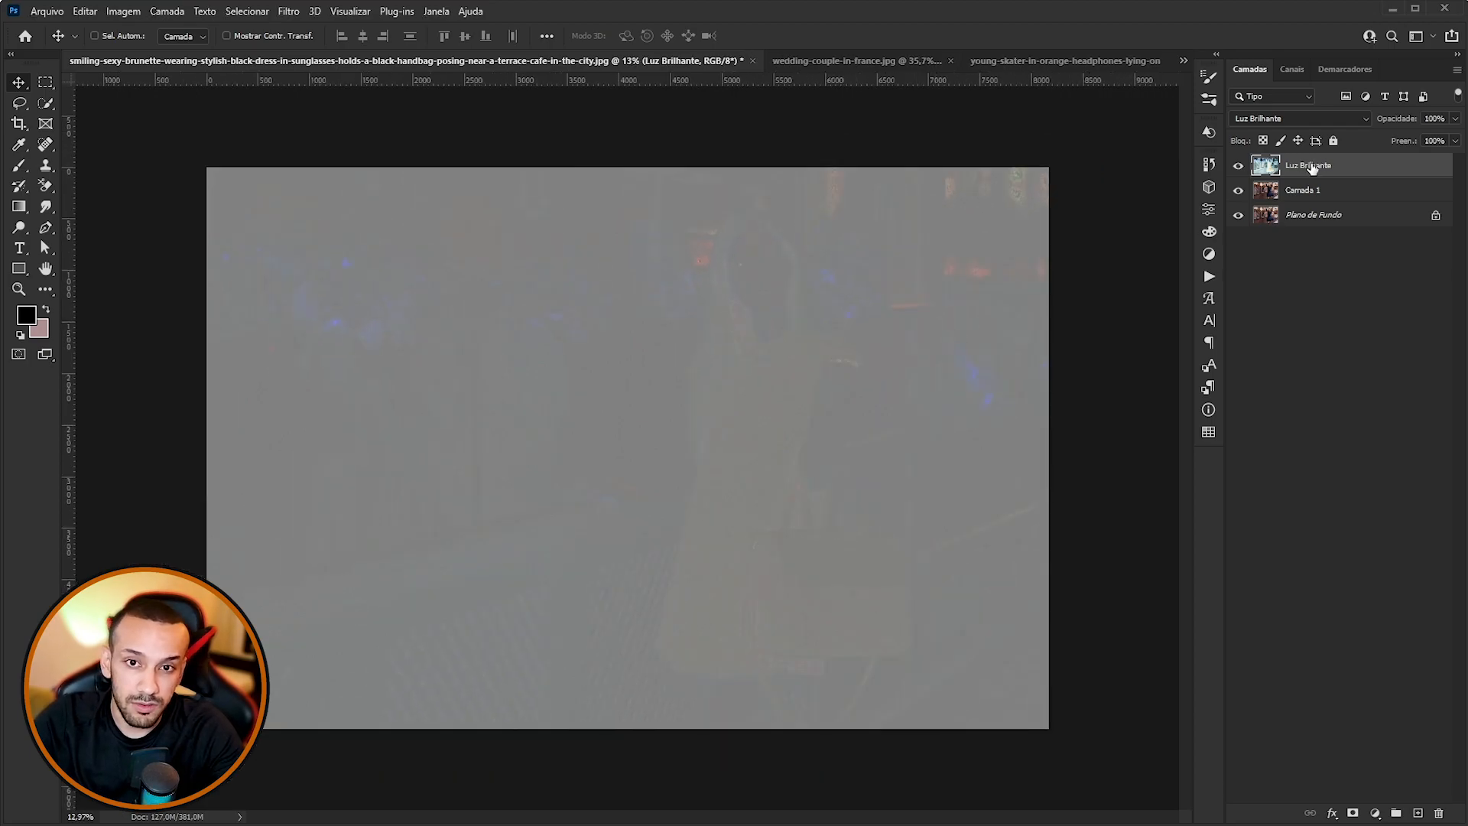
Convert the Luz Brilhante layer for smart filters.
{"action": "left_click", "coordinate": [288, 11]}
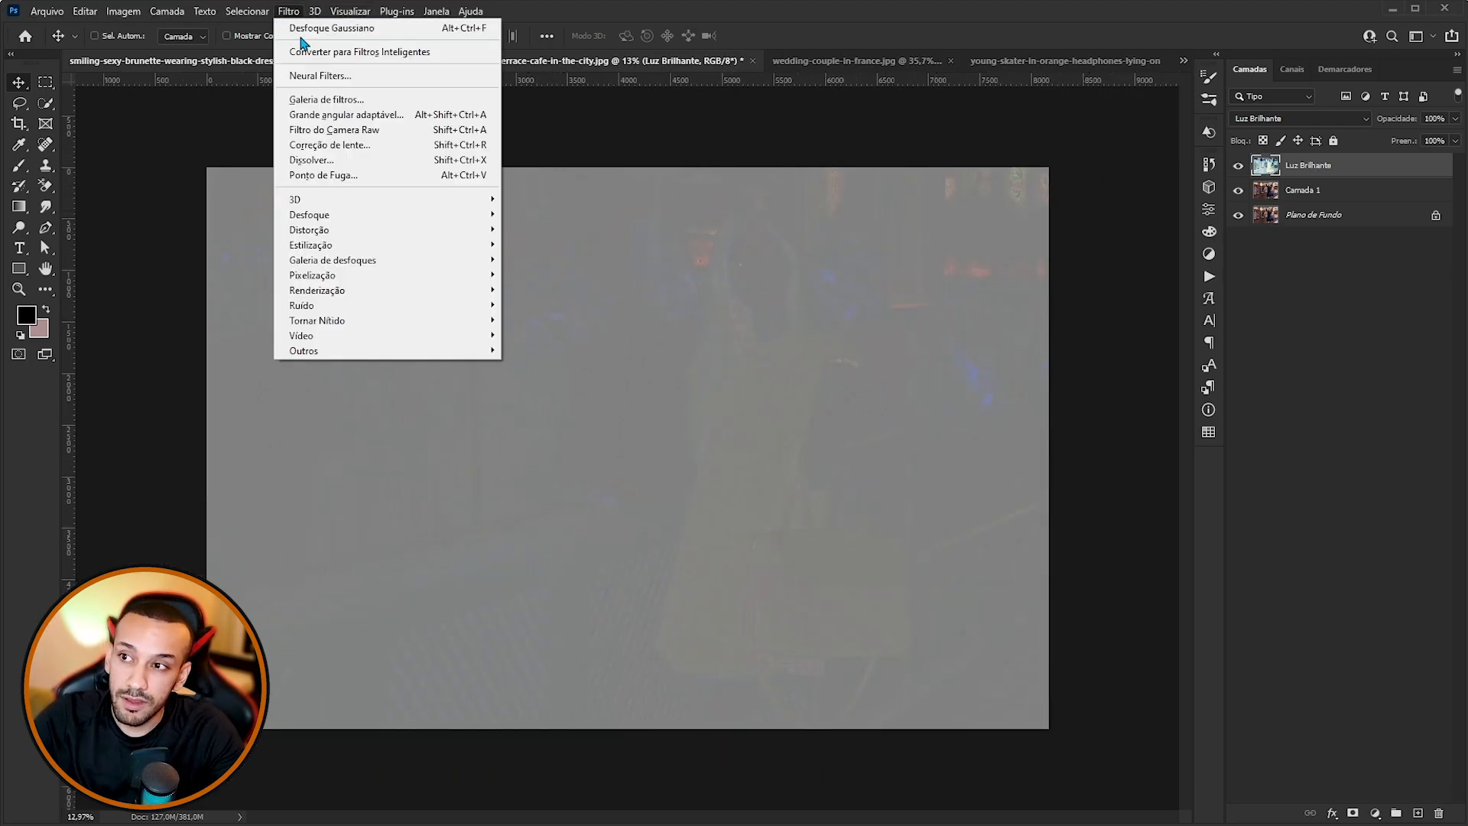
{"action": "left_click", "coordinate": [381, 52]}
{"action": "left_click", "coordinate": [718, 331]}
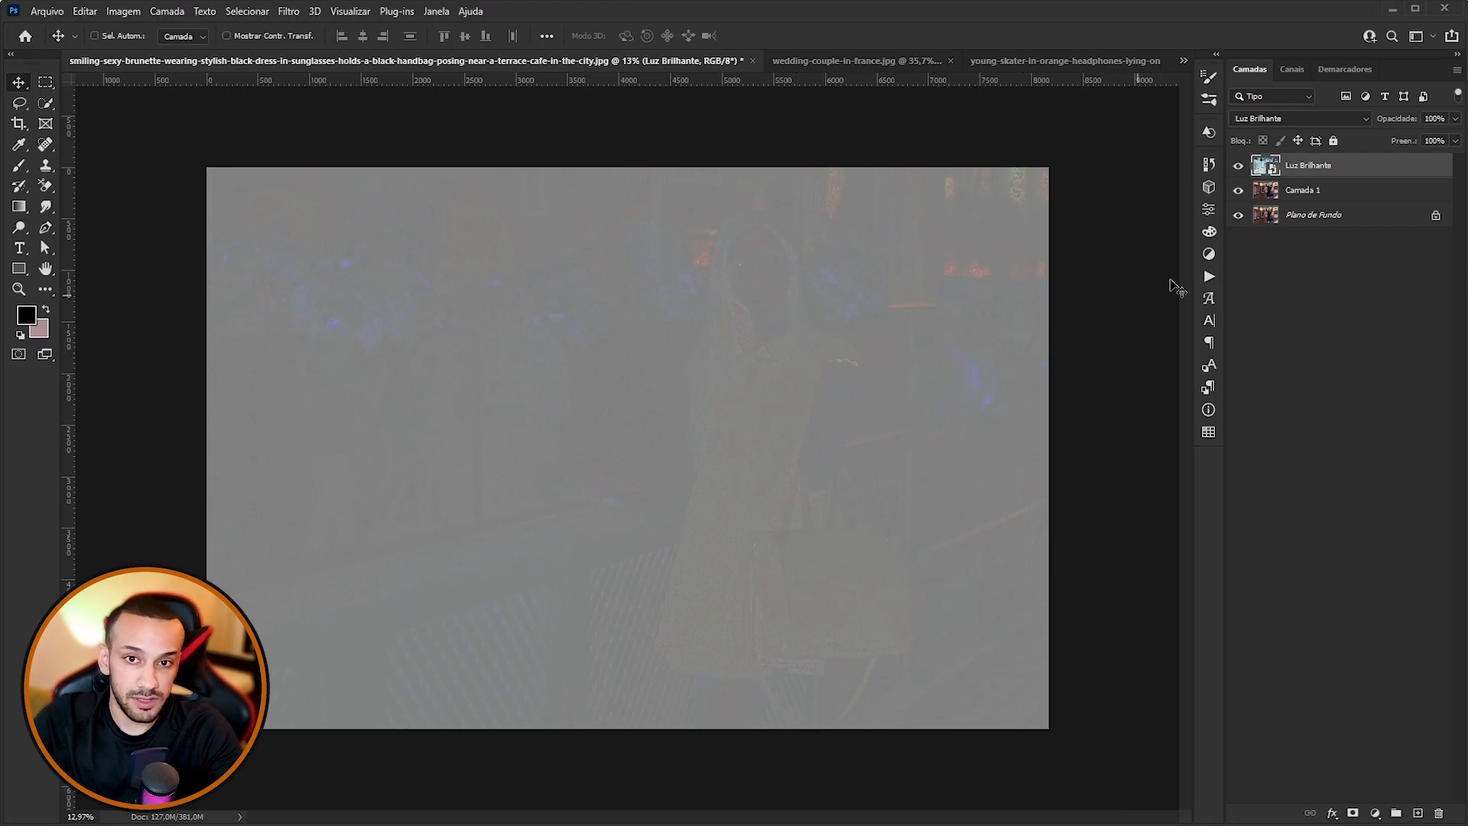
Group the Luz Brilhante and Camada 1 layers and name the group Nitidez.
{"action": "left_click", "coordinate": [1308, 191], "text": "shift"}
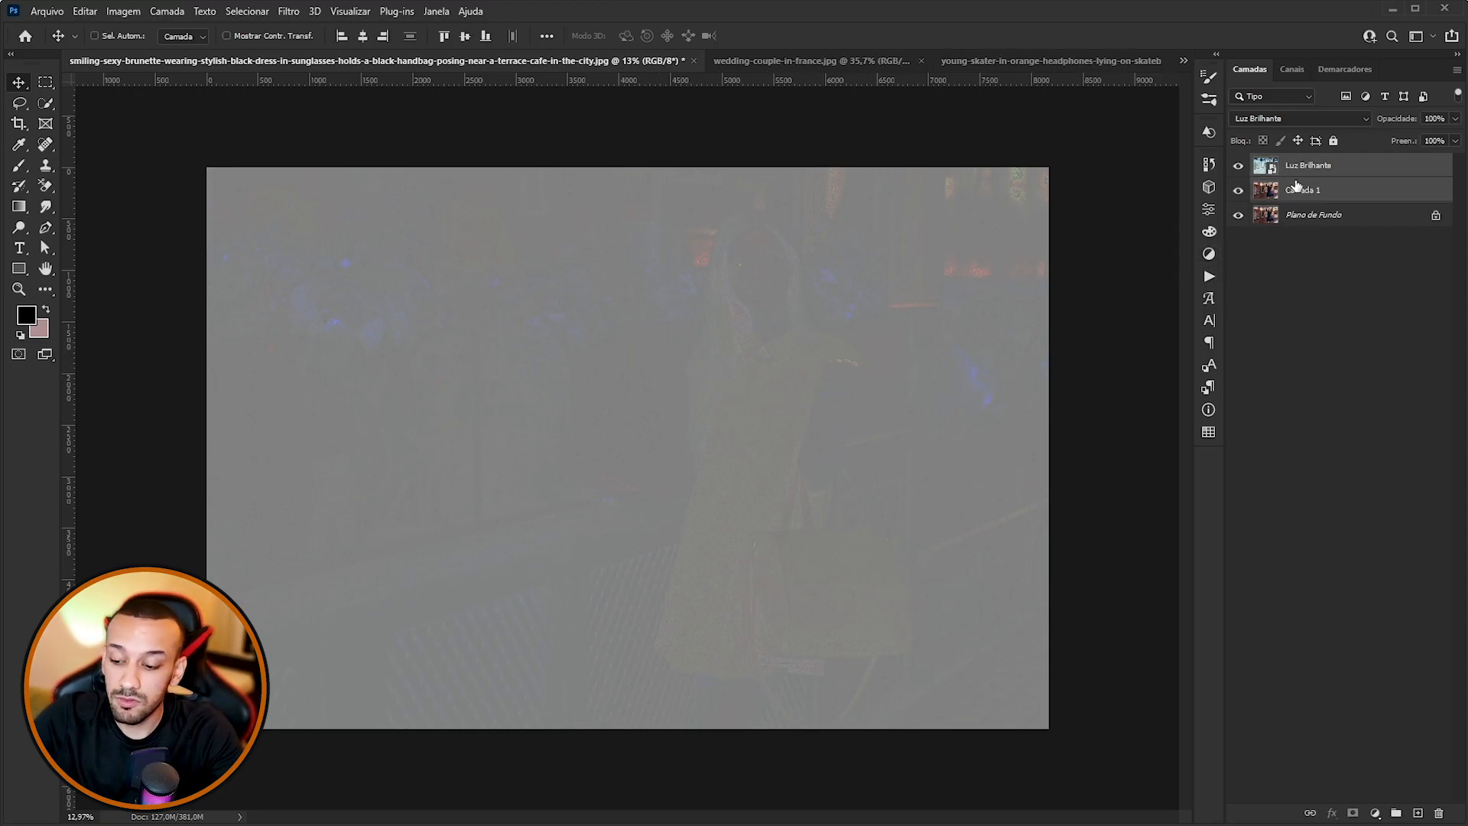
{"action": "key", "text": "ctrl+g"}
{"action": "double_click", "coordinate": [1304, 163]}
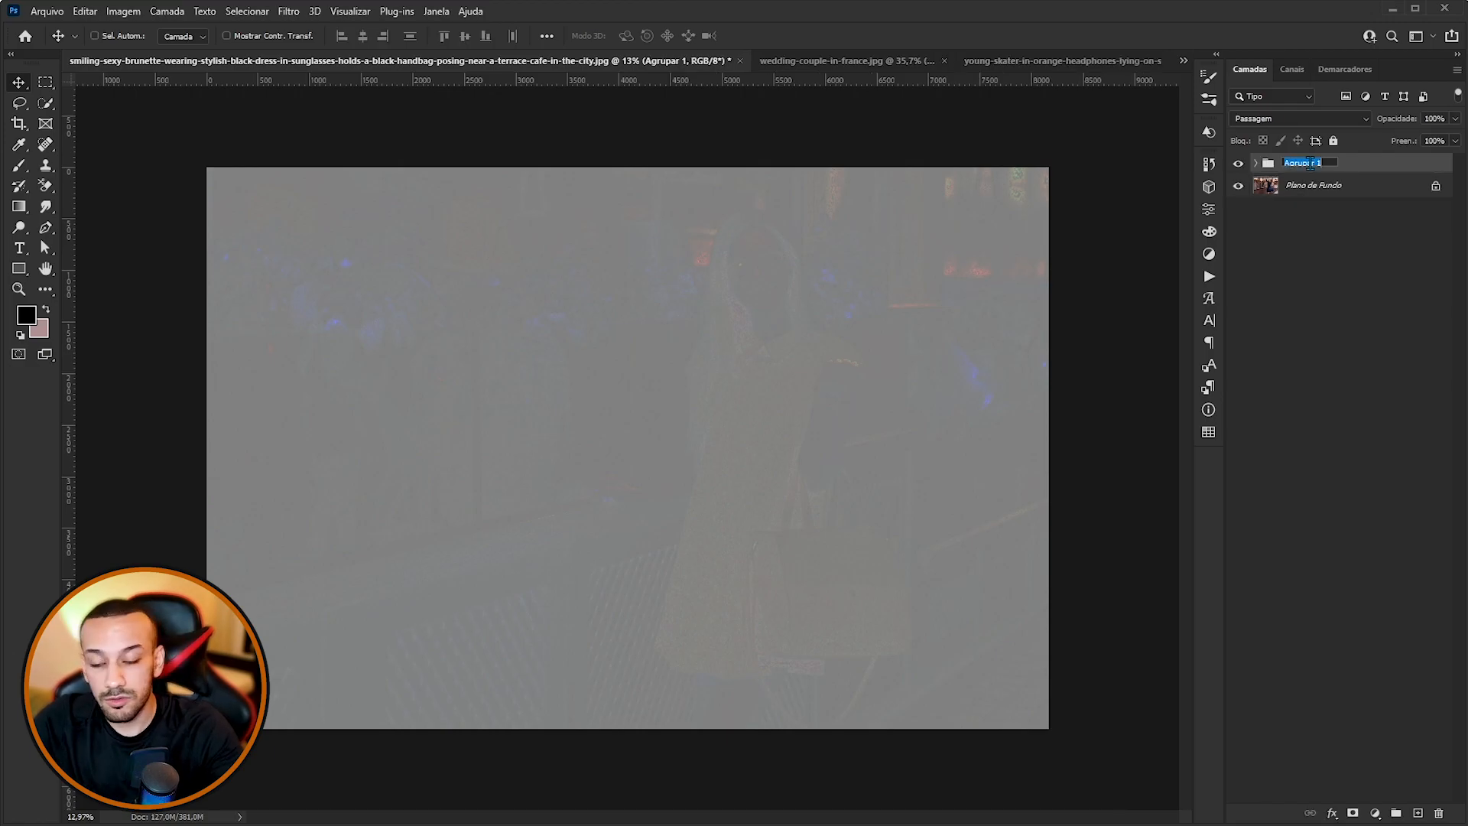
{"action": "type", "text": "Netidz"}
{"action": "key", "text": "BackSpace"}
{"action": "type", "text": "ez"}
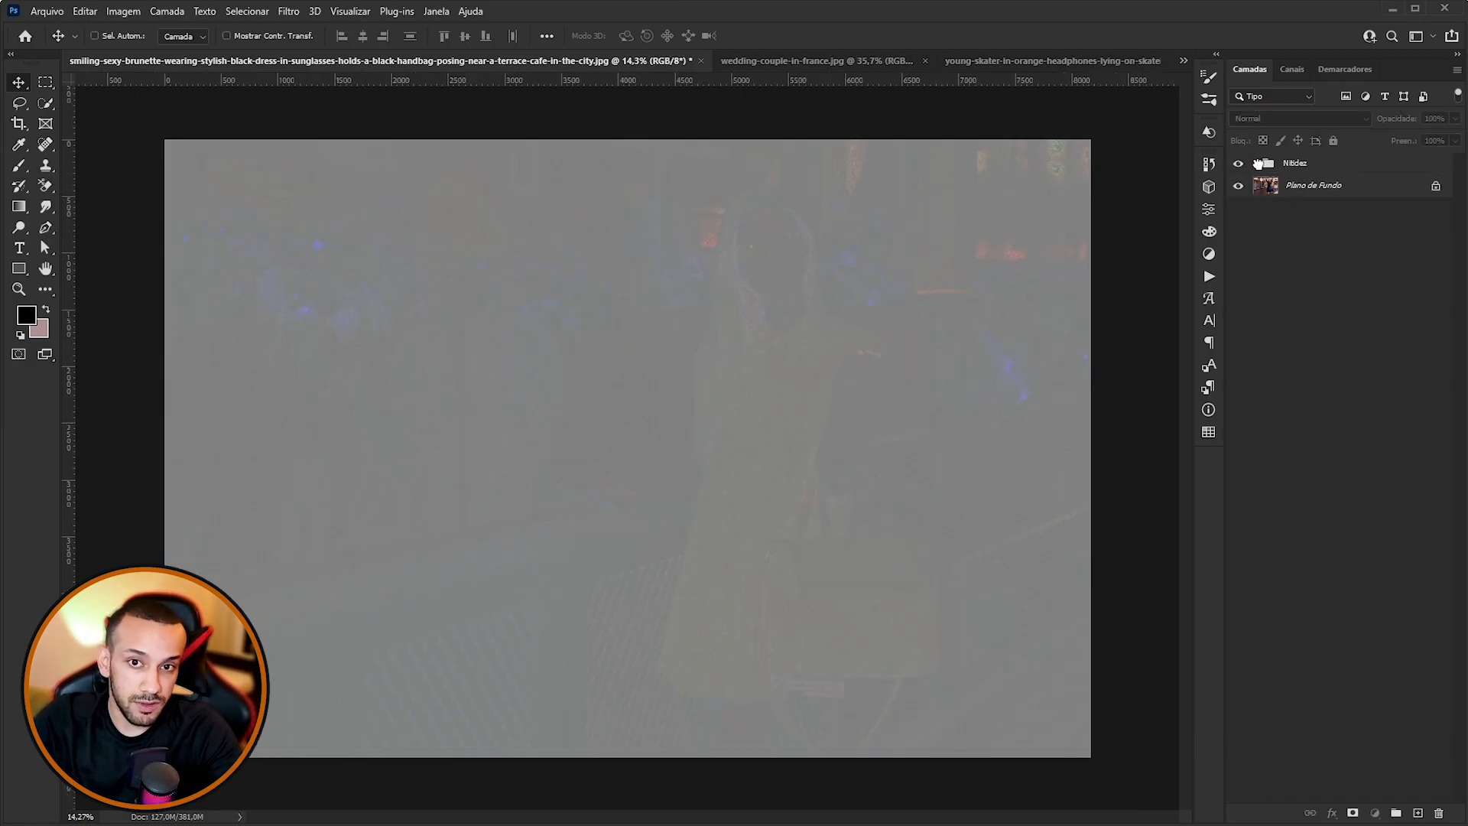
Open the Gaussian Blur filter for the Luz Brilhante layer inside the Nitidez group, keeping the photo unobstructed by the dialog.
{"action": "left_click", "coordinate": [1256, 163]}
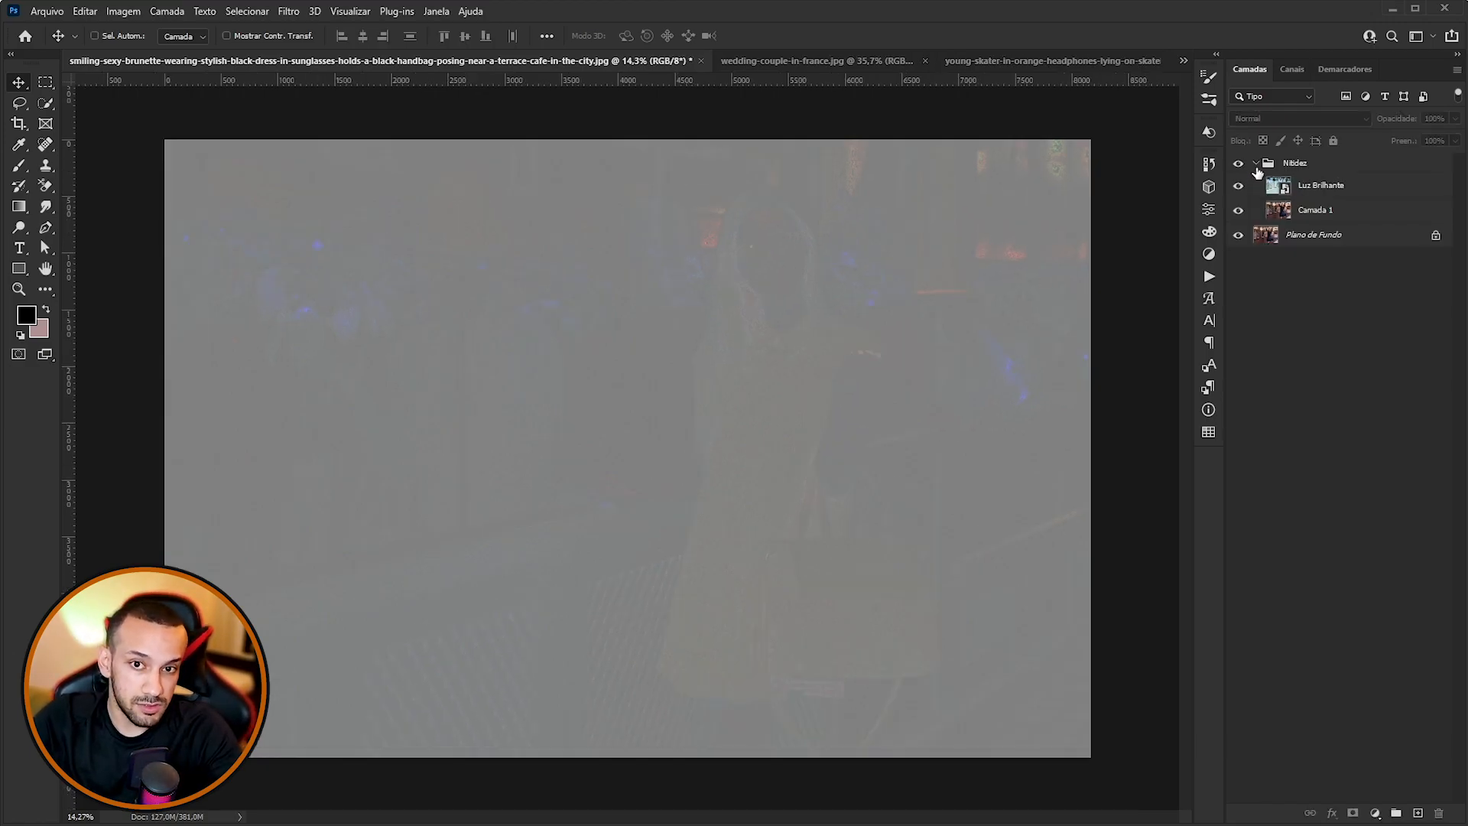
{"action": "left_click", "coordinate": [1323, 188]}
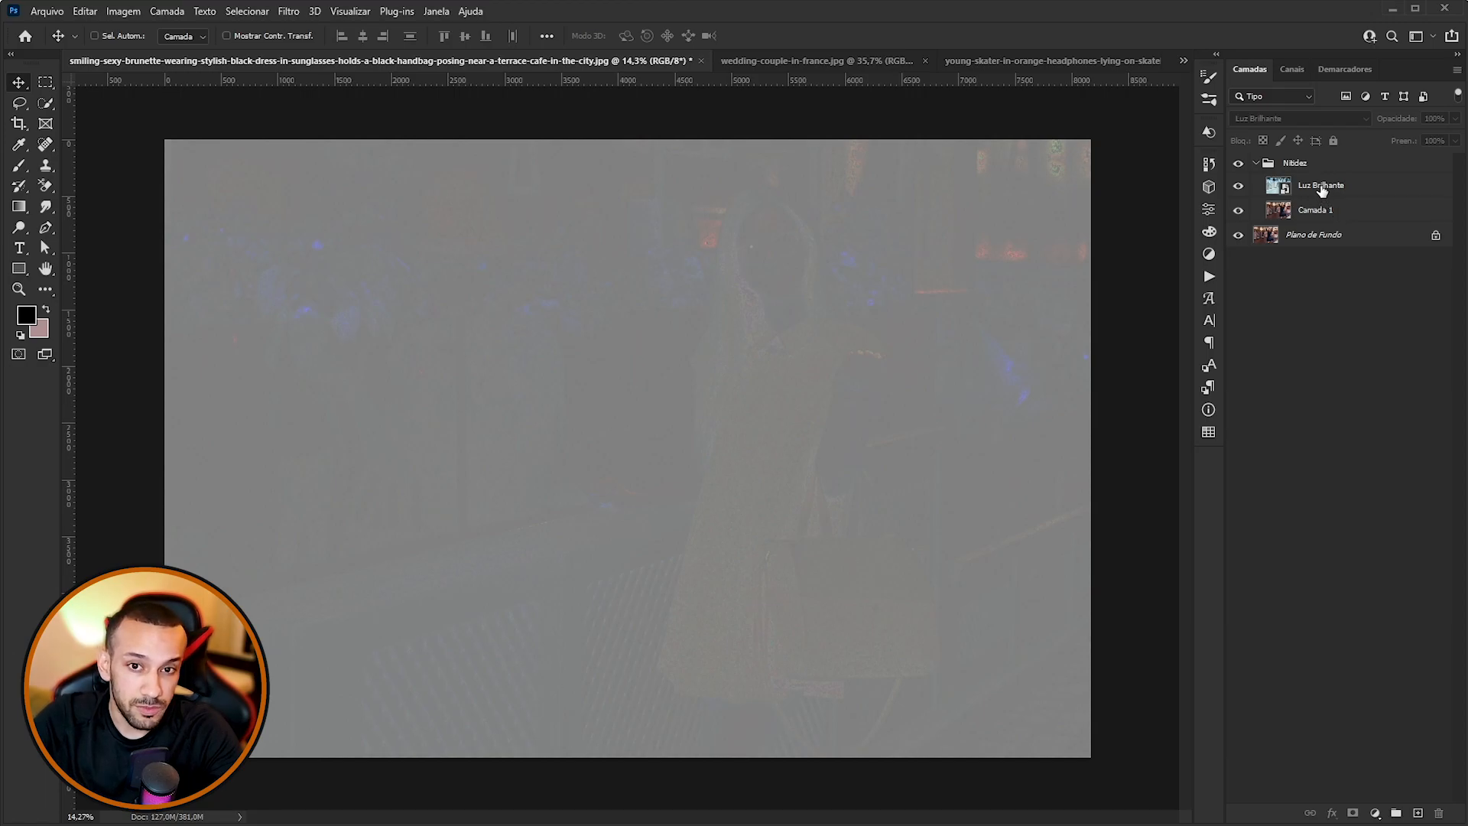
{"action": "left_click", "coordinate": [289, 12]}
{"action": "mouse_move", "coordinate": [390, 215]}
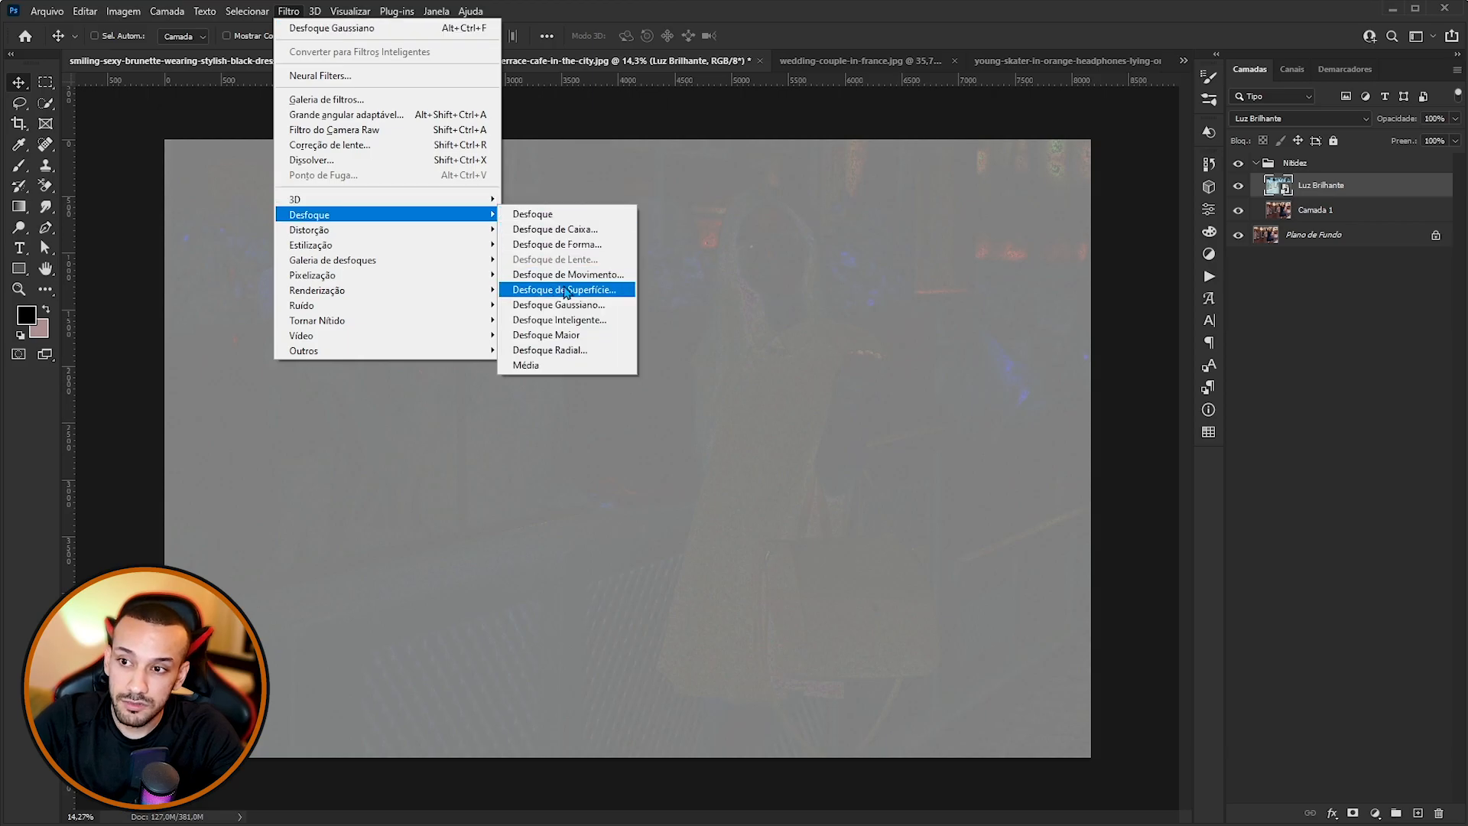
{"action": "left_click", "coordinate": [555, 317]}
{"action": "left_click_drag", "start_coordinate": [1258, 491], "coordinate": [1258, 408]}
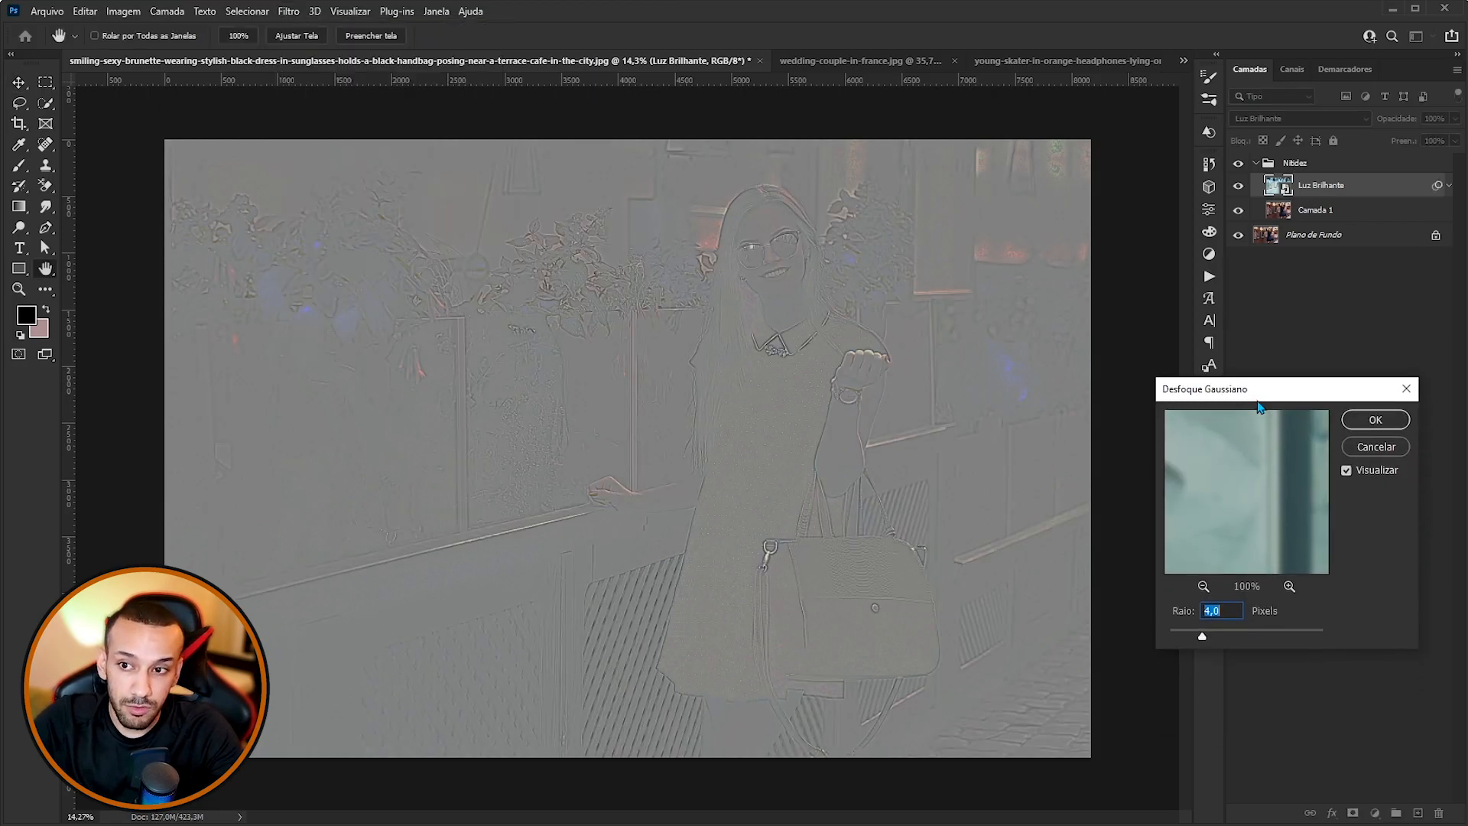
Preview the Gaussian Blur at radii of 9.4, 1000, 7.6 and 4.2 pixels.
{"action": "left_click_drag", "start_coordinate": [1205, 638], "coordinate": [1229, 637]}
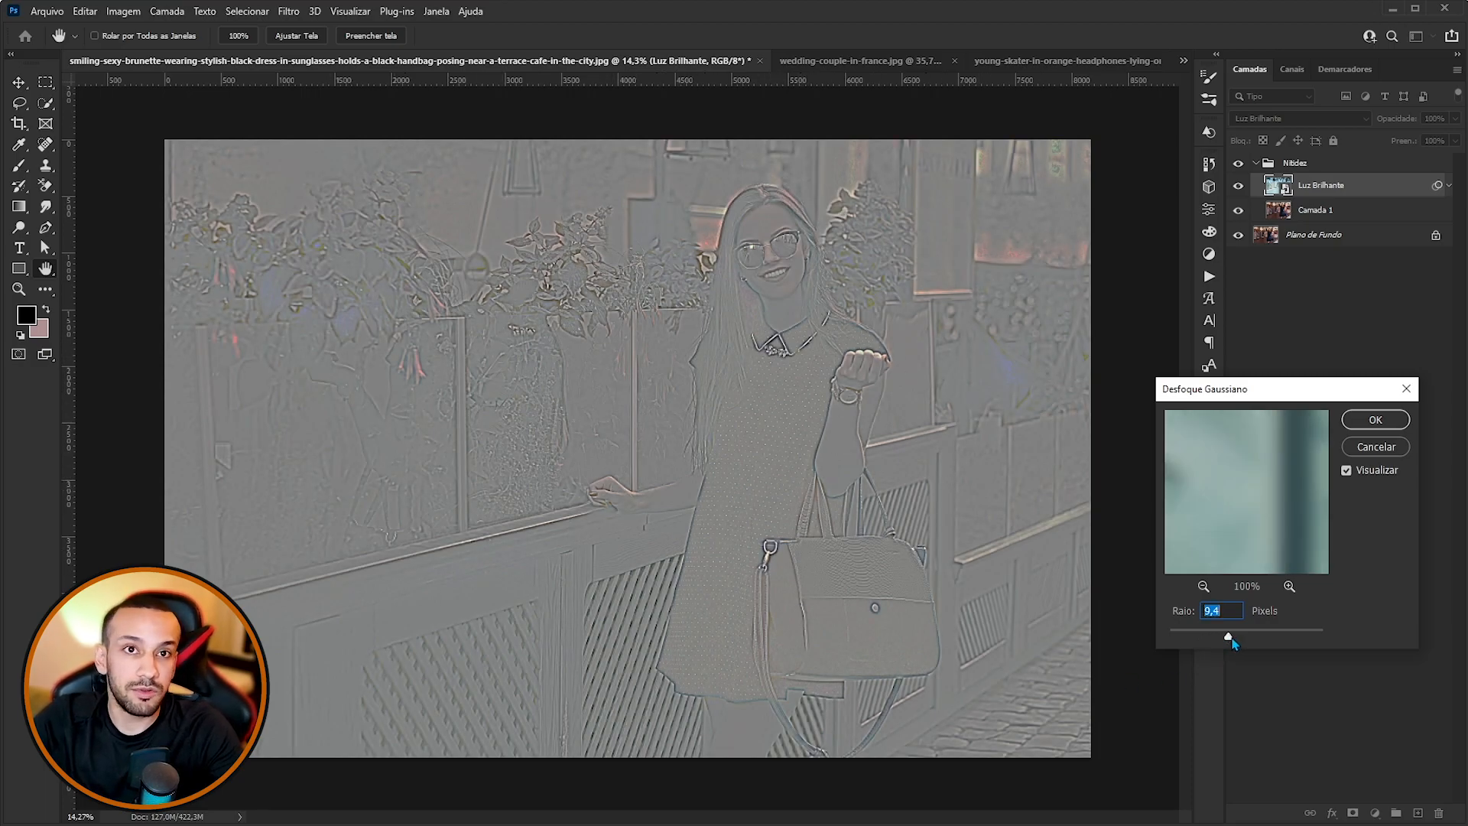
{"action": "left_click_drag", "start_coordinate": [1229, 639], "coordinate": [1340, 634]}
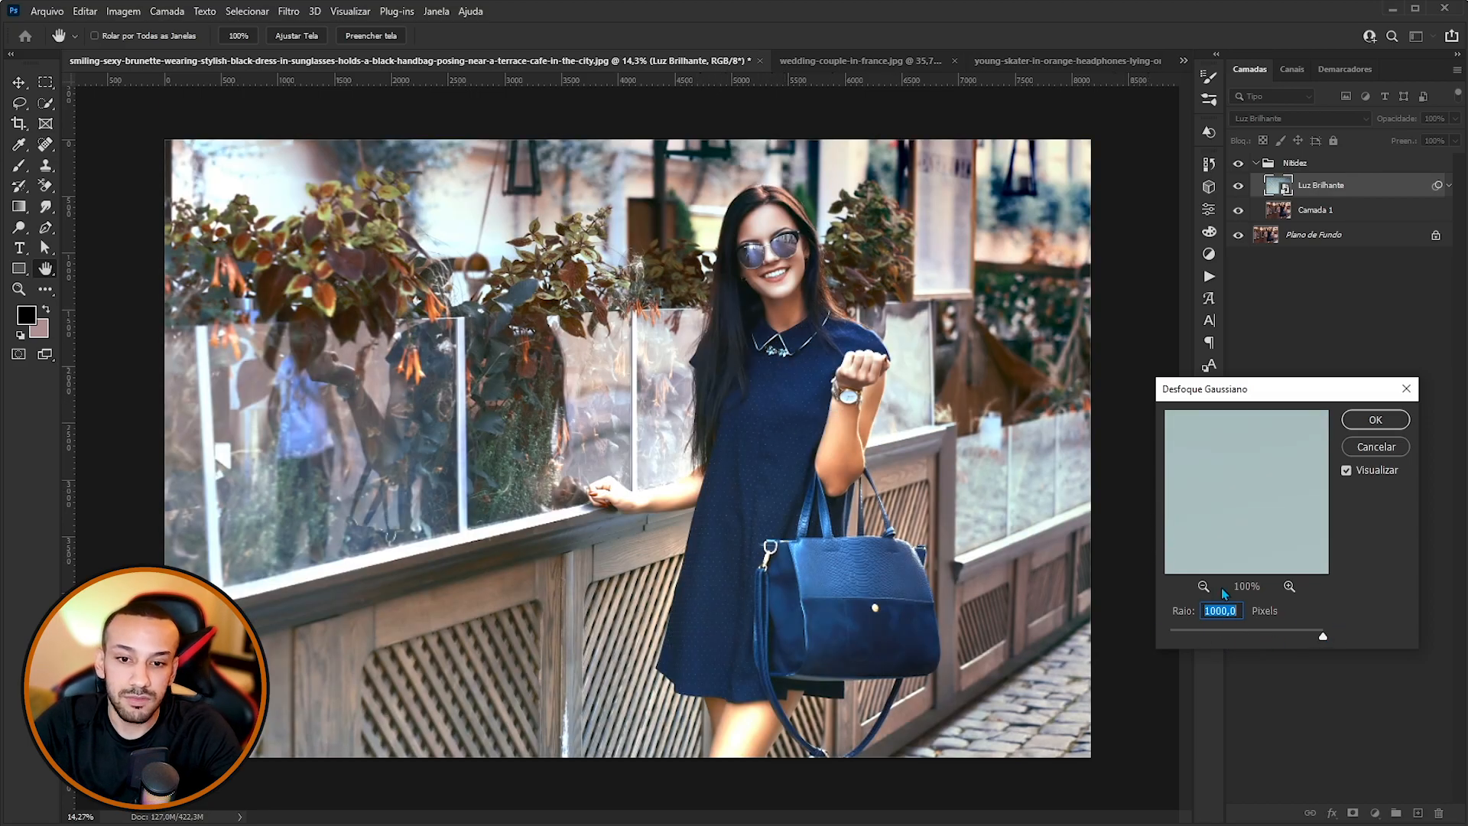
{"action": "left_click", "coordinate": [1217, 636]}
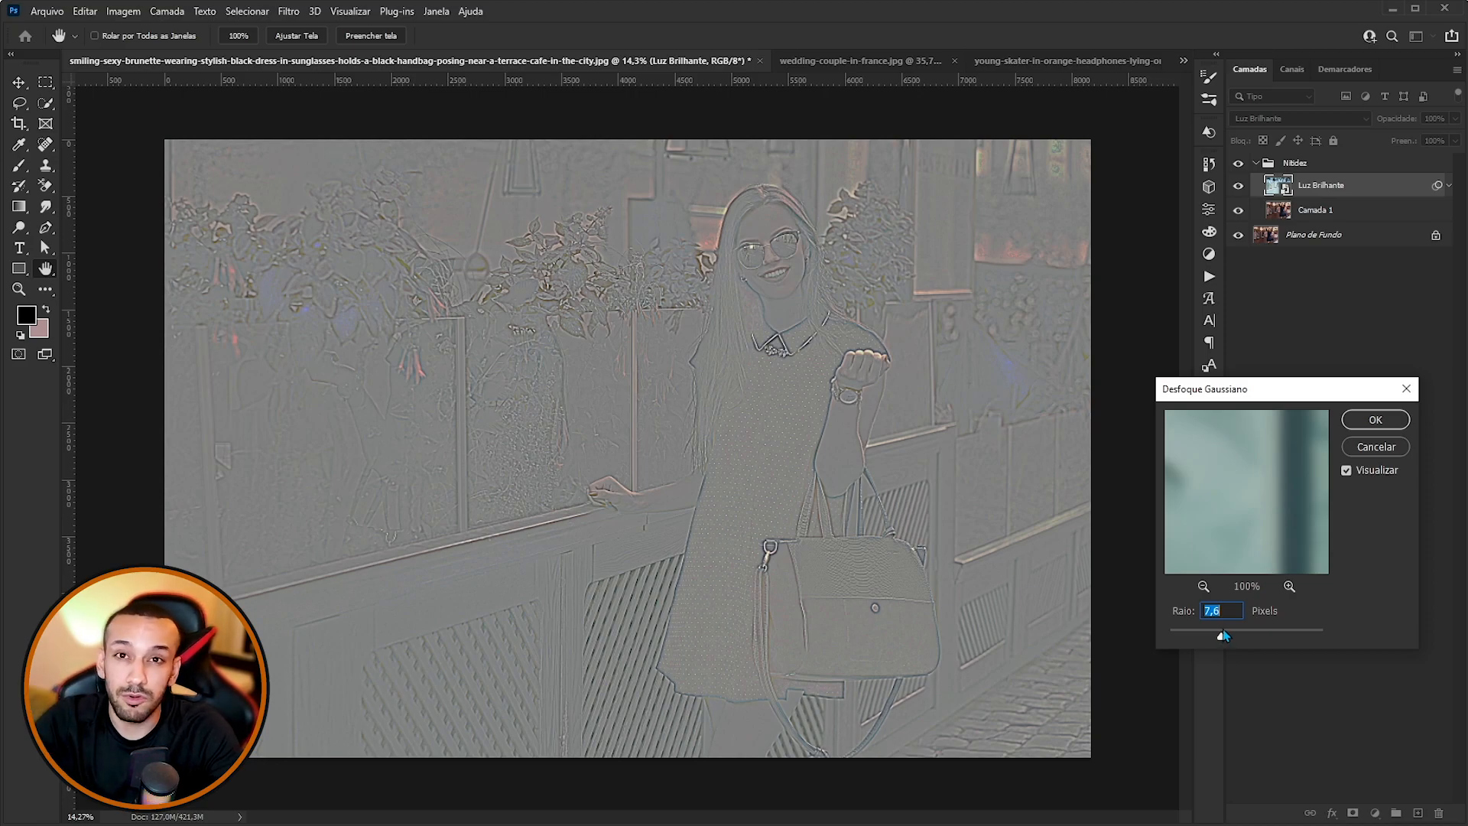
{"action": "left_click_drag", "start_coordinate": [1224, 635], "coordinate": [1207, 641]}
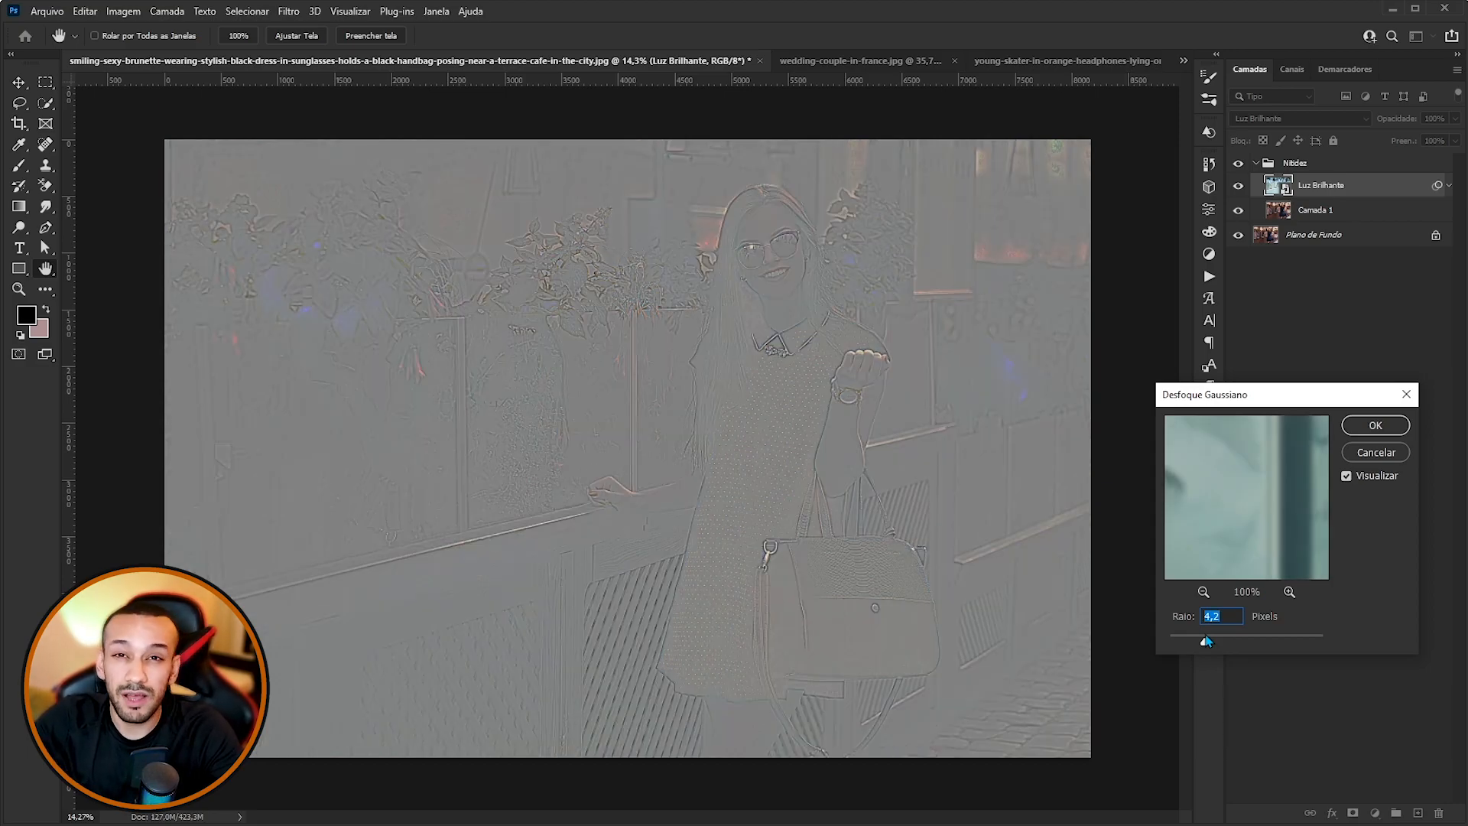
Set the Gaussian Blur radius to 4 pixels and apply it to the Luz Brilhante layer.
{"action": "left_click_drag", "start_coordinate": [1206, 641], "coordinate": [1210, 641]}
{"action": "type", "text": "4"}
{"action": "left_click", "coordinate": [1369, 432]}
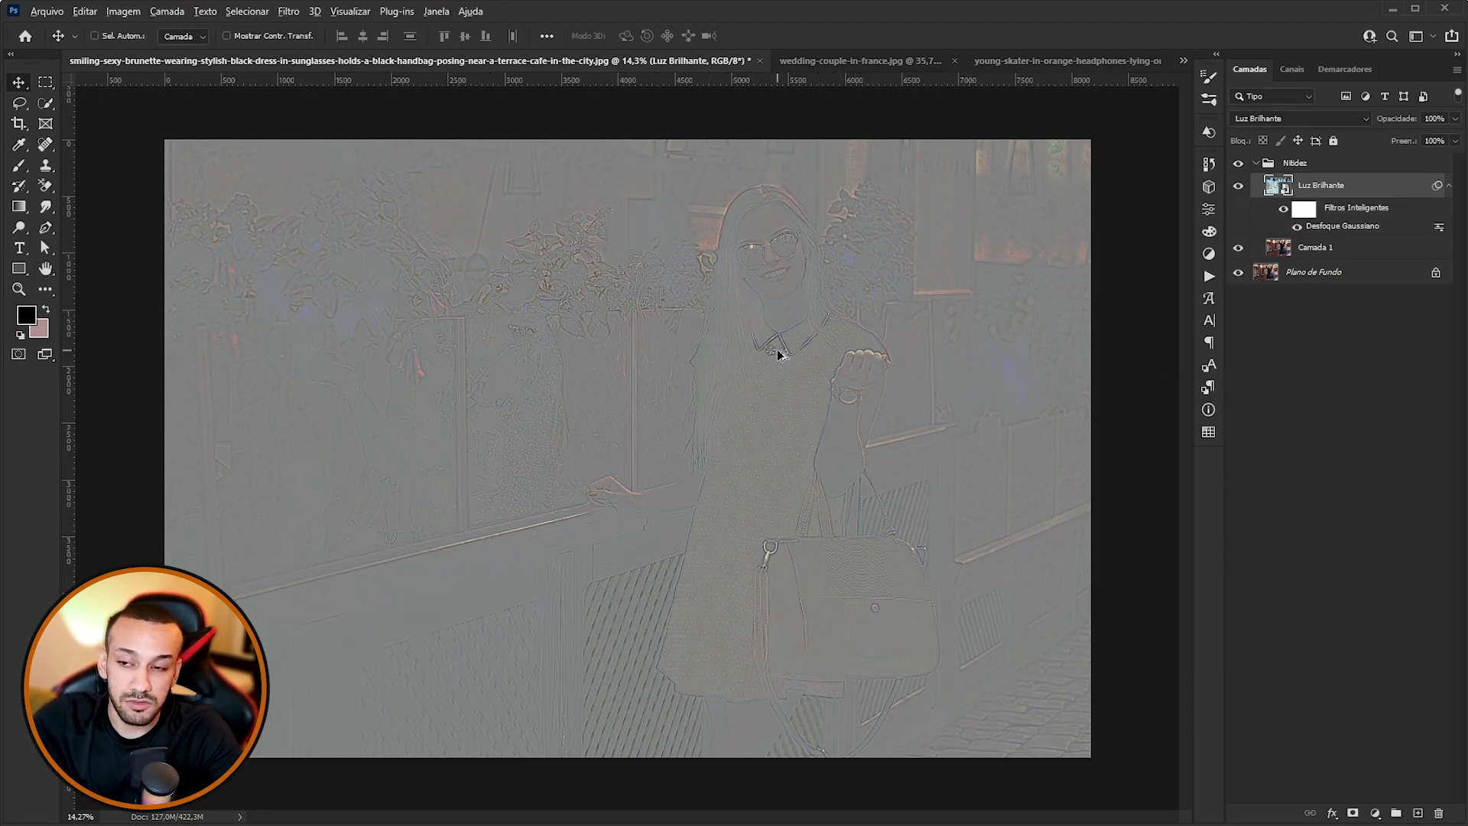
Collapse the Nitidez group and set its blend mode to Sobrepor.
{"action": "scroll", "coordinate": [769, 348], "scroll_direction": "up", "scroll_amount": 3}
{"action": "scroll", "coordinate": [719, 387], "scroll_direction": "down", "scroll_amount": 3}
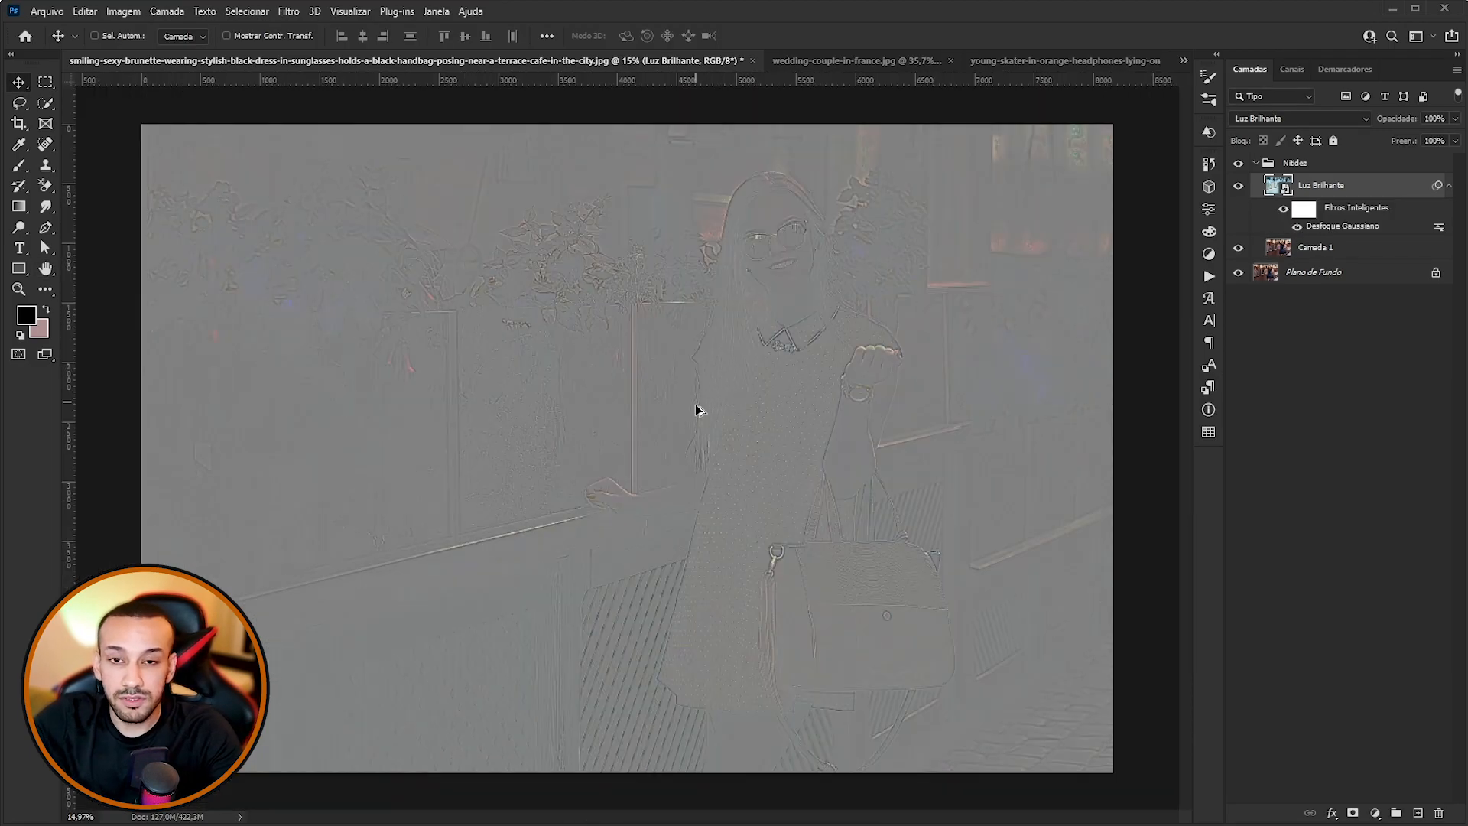
{"action": "left_click", "coordinate": [1291, 165]}
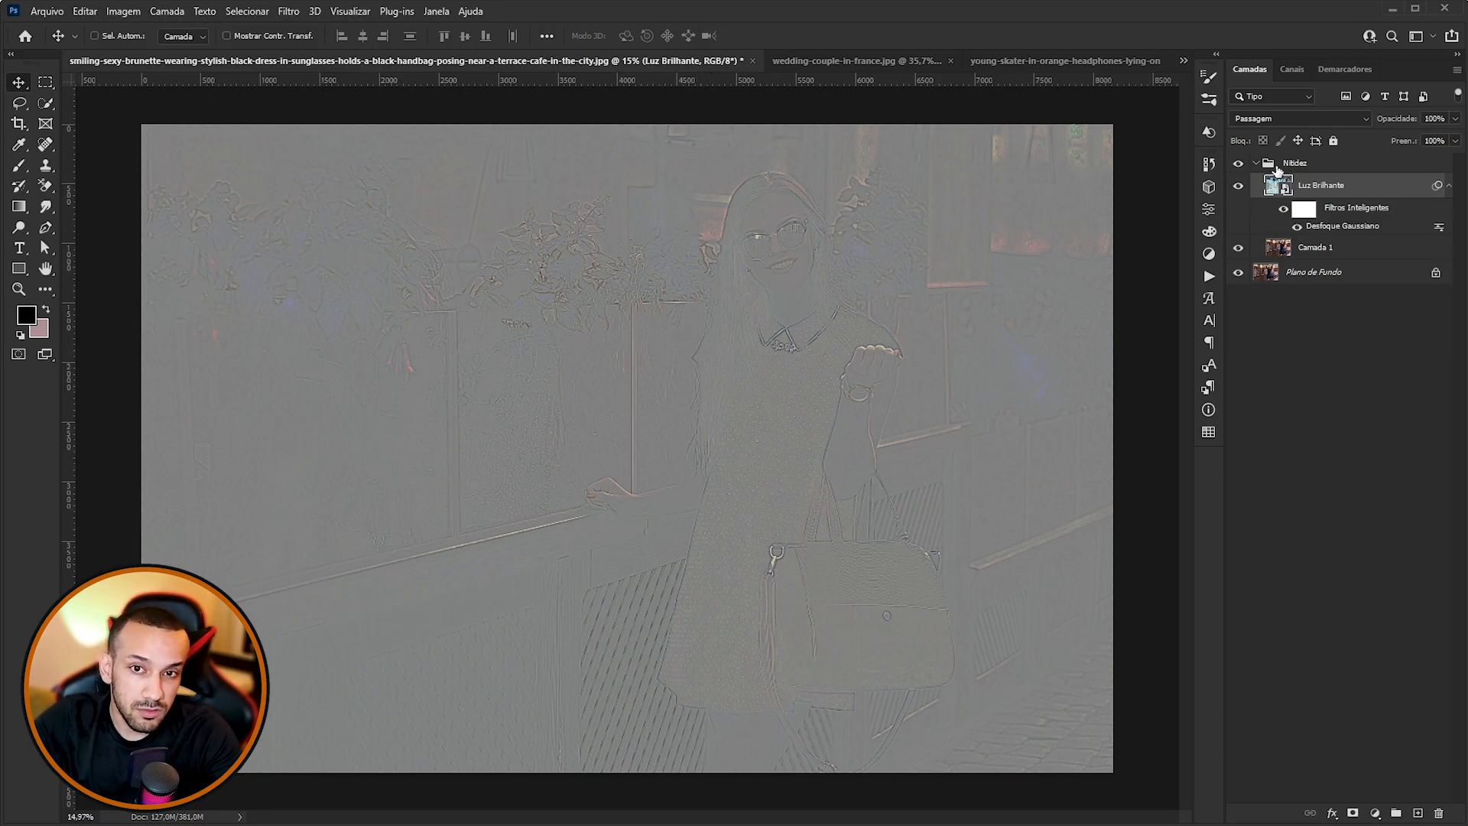
{"action": "left_click", "coordinate": [1256, 163]}
{"action": "left_click", "coordinate": [1342, 117]}
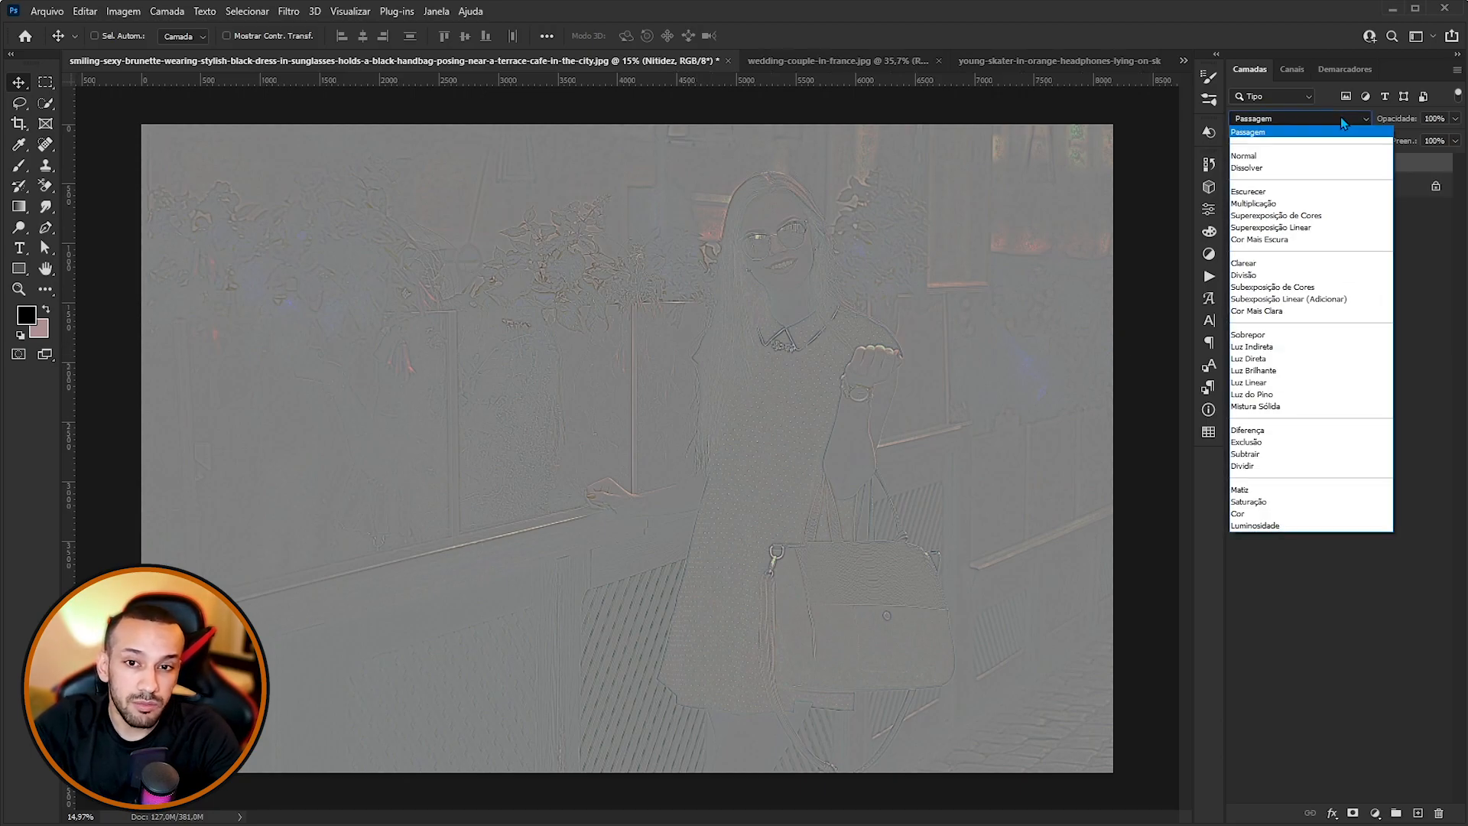
{"action": "left_click", "coordinate": [1311, 328]}
Compare the woman's face and dress up close with the Nitidez group hidden and shown.
{"action": "scroll", "coordinate": [860, 411], "scroll_direction": "up", "scroll_amount": 2}
{"action": "scroll", "coordinate": [859, 411], "scroll_direction": "up", "scroll_amount": 2}
{"action": "left_click_drag", "start_coordinate": [743, 289], "coordinate": [860, 440]}
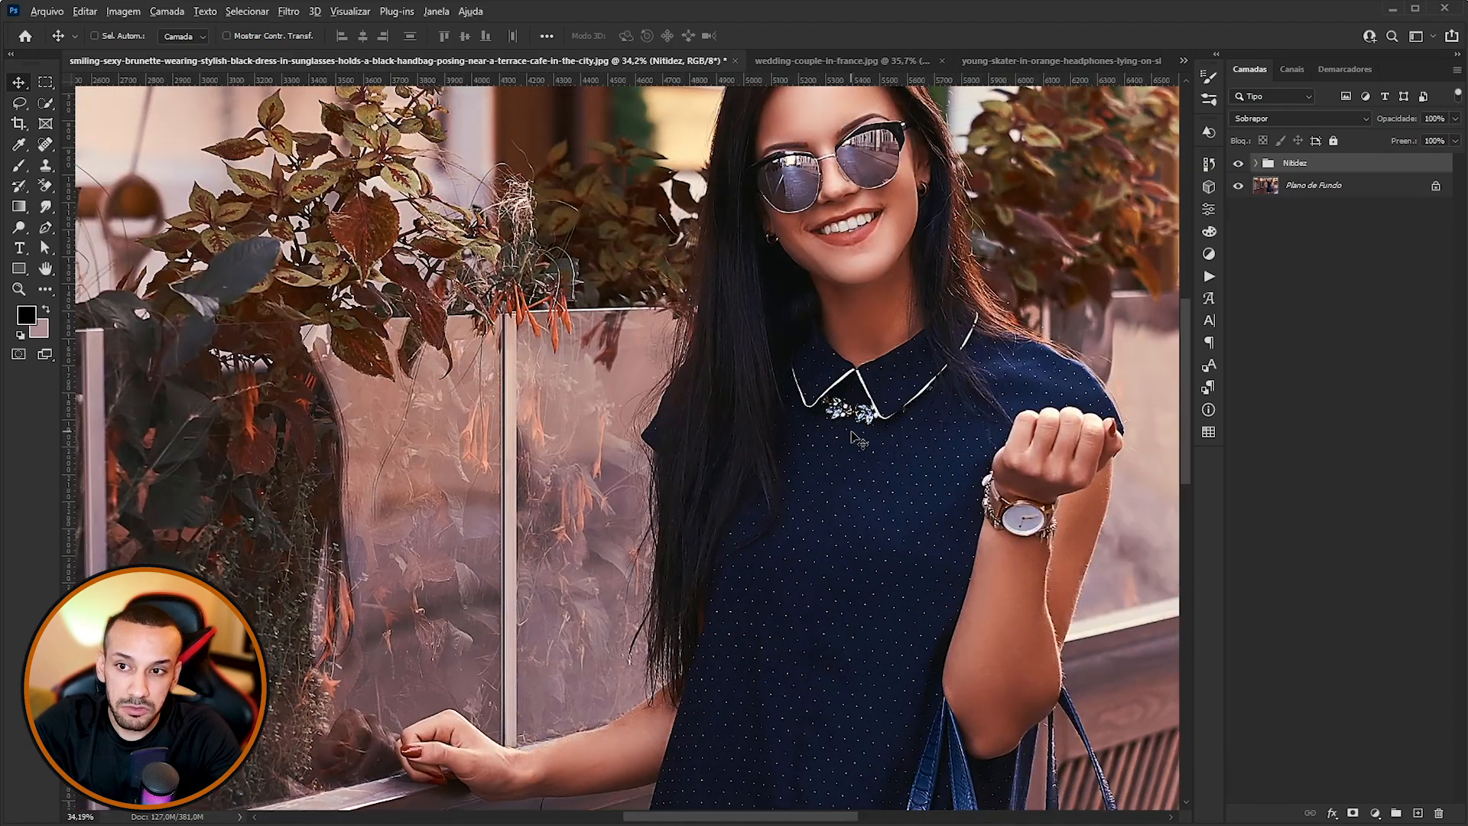
{"action": "scroll", "coordinate": [860, 440], "scroll_direction": "down", "scroll_amount": 1}
{"action": "left_click_drag", "start_coordinate": [737, 344], "coordinate": [832, 396]}
{"action": "scroll", "coordinate": [923, 366], "scroll_direction": "up", "scroll_amount": 1}
{"action": "left_click", "coordinate": [1237, 164]}
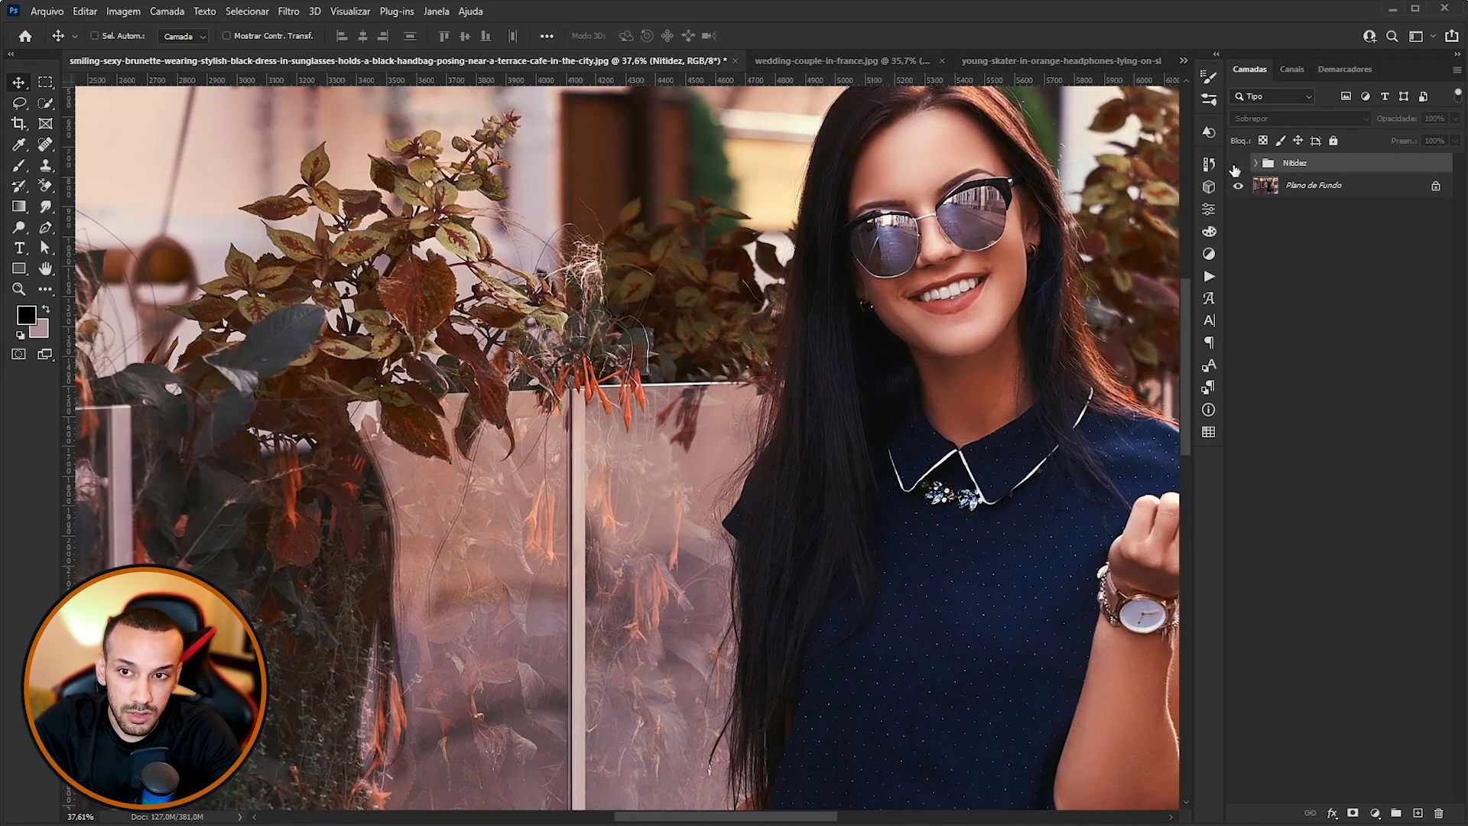
{"action": "left_click", "coordinate": [1237, 165]}
{"action": "left_click", "coordinate": [1237, 164]}
{"action": "left_click", "coordinate": [1237, 165]}
{"action": "scroll", "coordinate": [1103, 266], "scroll_direction": "down", "scroll_amount": 1}
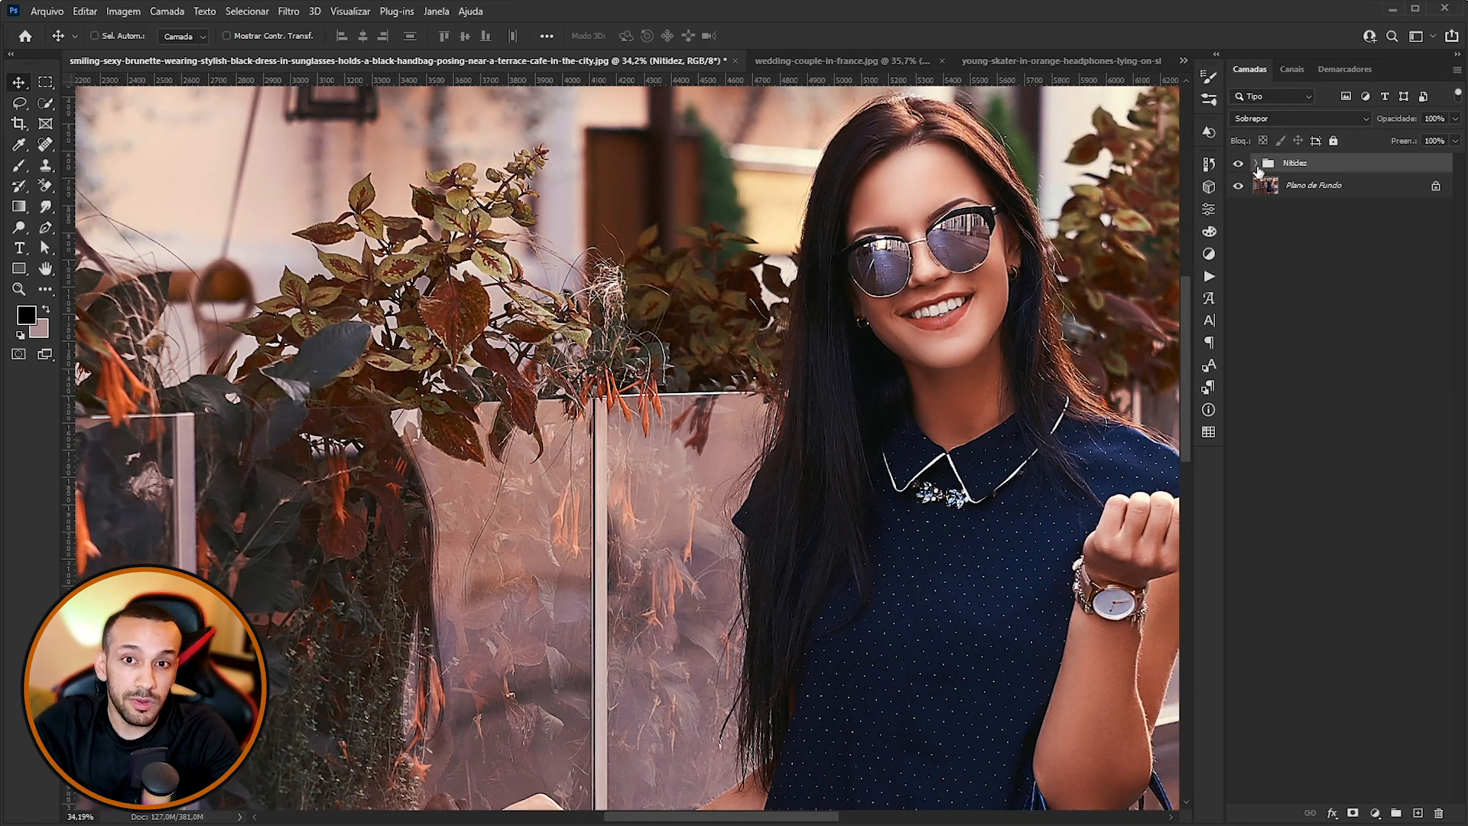
Reopen the Gaussian Blur of the Luz Brilhante layer, preview a radius of 4.6 pixels and discard the change.
{"action": "left_click", "coordinate": [1256, 164]}
{"action": "left_click", "coordinate": [1318, 188]}
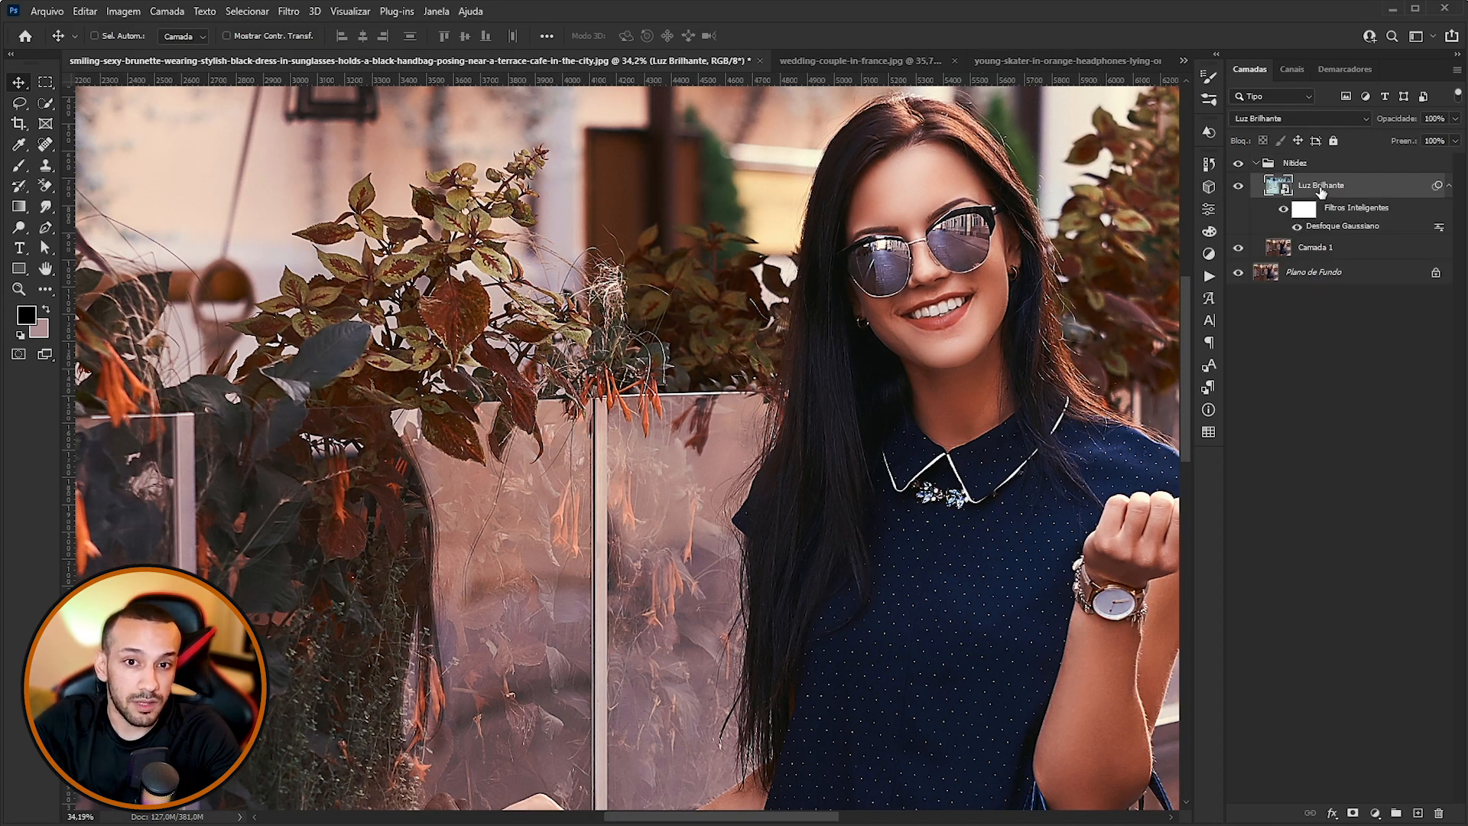
{"action": "double_click", "coordinate": [1332, 228]}
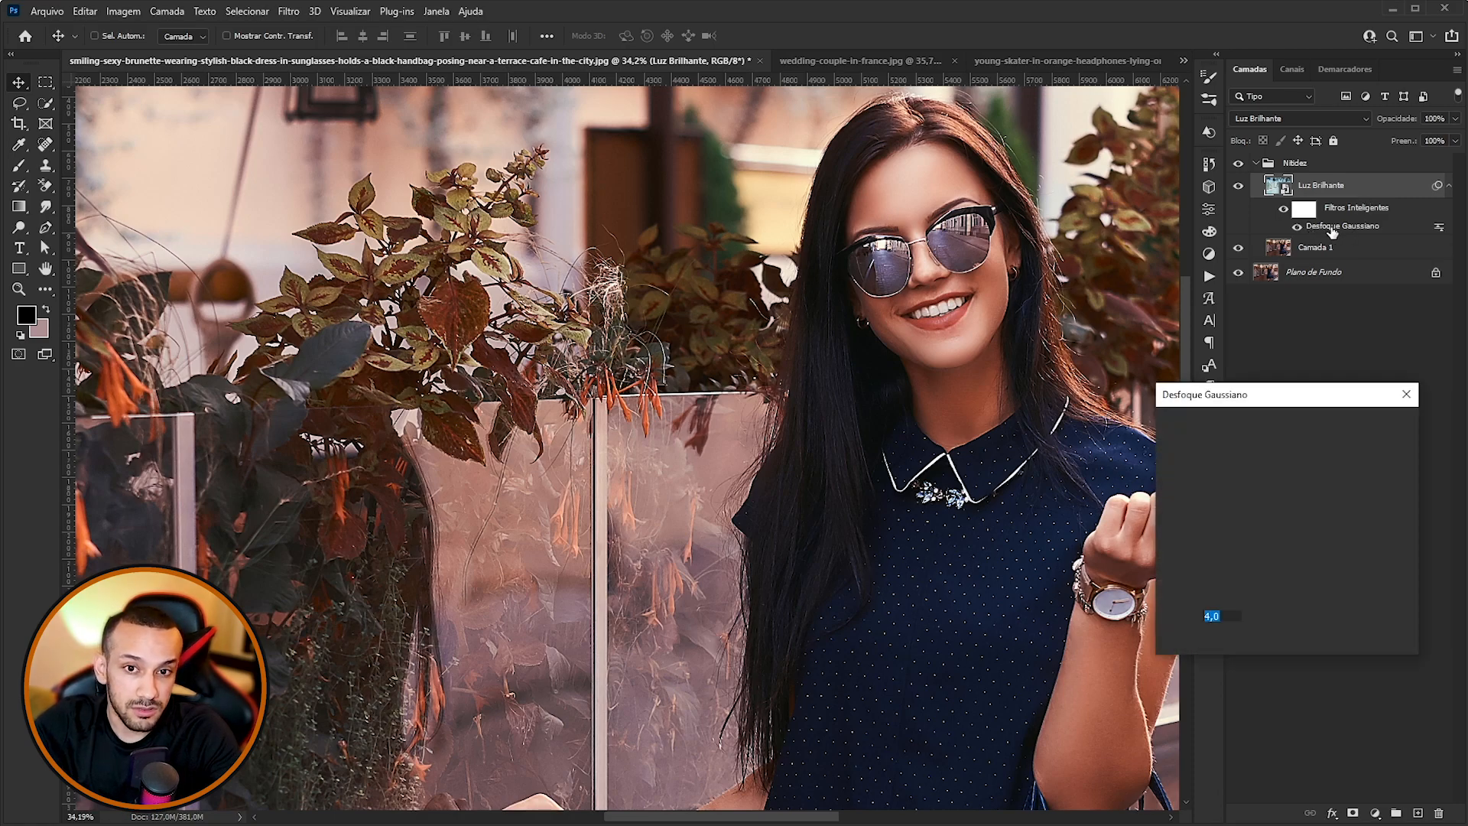
{"action": "mouse_move", "coordinate": [1221, 662]}
{"action": "left_mouse_down"}
{"action": "mouse_move", "coordinate": [1257, 660]}
{"action": "mouse_move", "coordinate": [1227, 659]}
{"action": "left_mouse_up"}
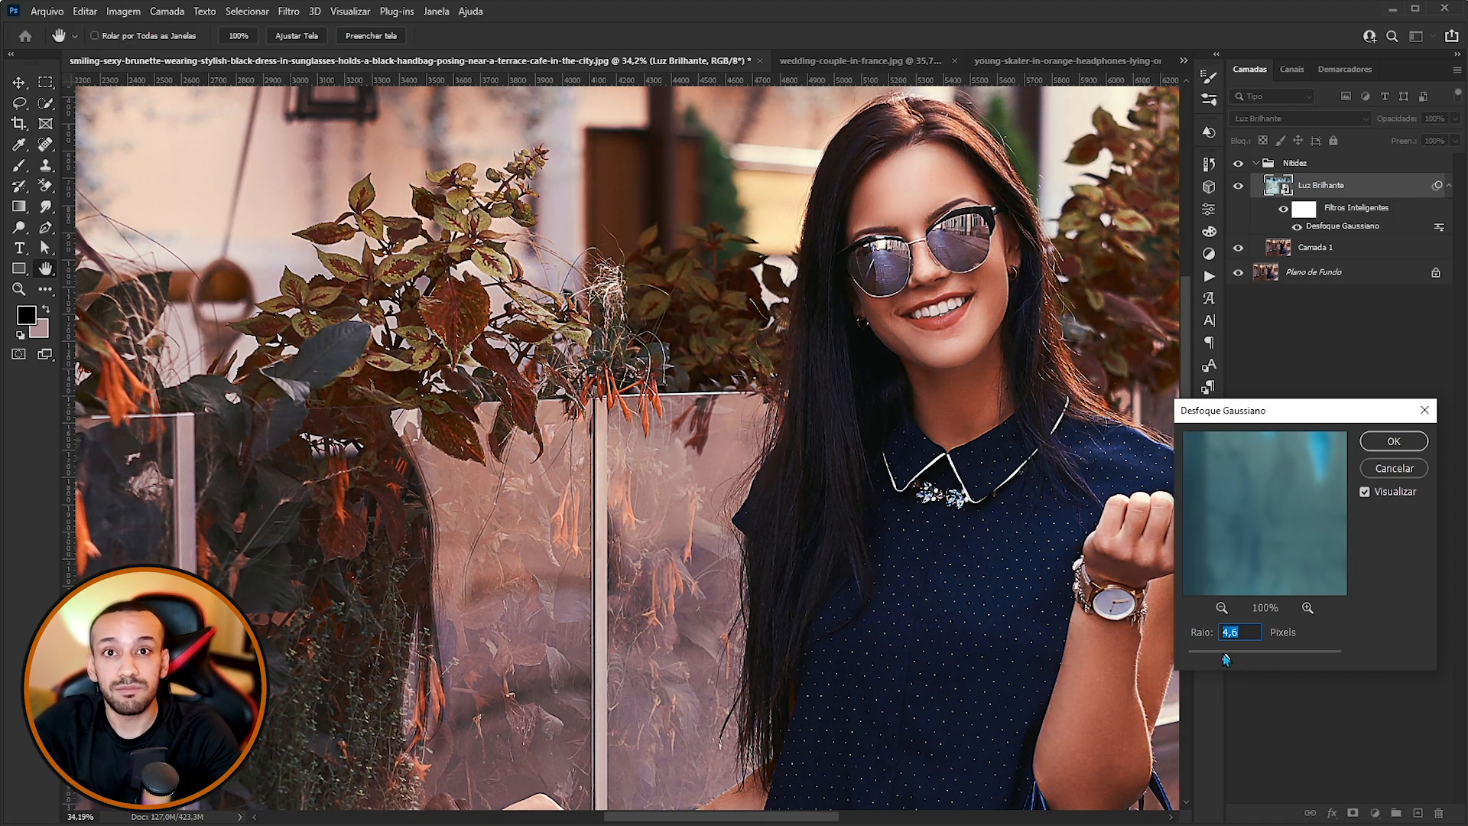
{"action": "left_click", "coordinate": [1394, 473]}
Collapse the Nitidez group and inspect the whole sharpened portrait.
{"action": "scroll", "coordinate": [953, 468], "scroll_direction": "down", "scroll_amount": 1}
{"action": "scroll", "coordinate": [953, 468], "scroll_direction": "down", "scroll_amount": 8}
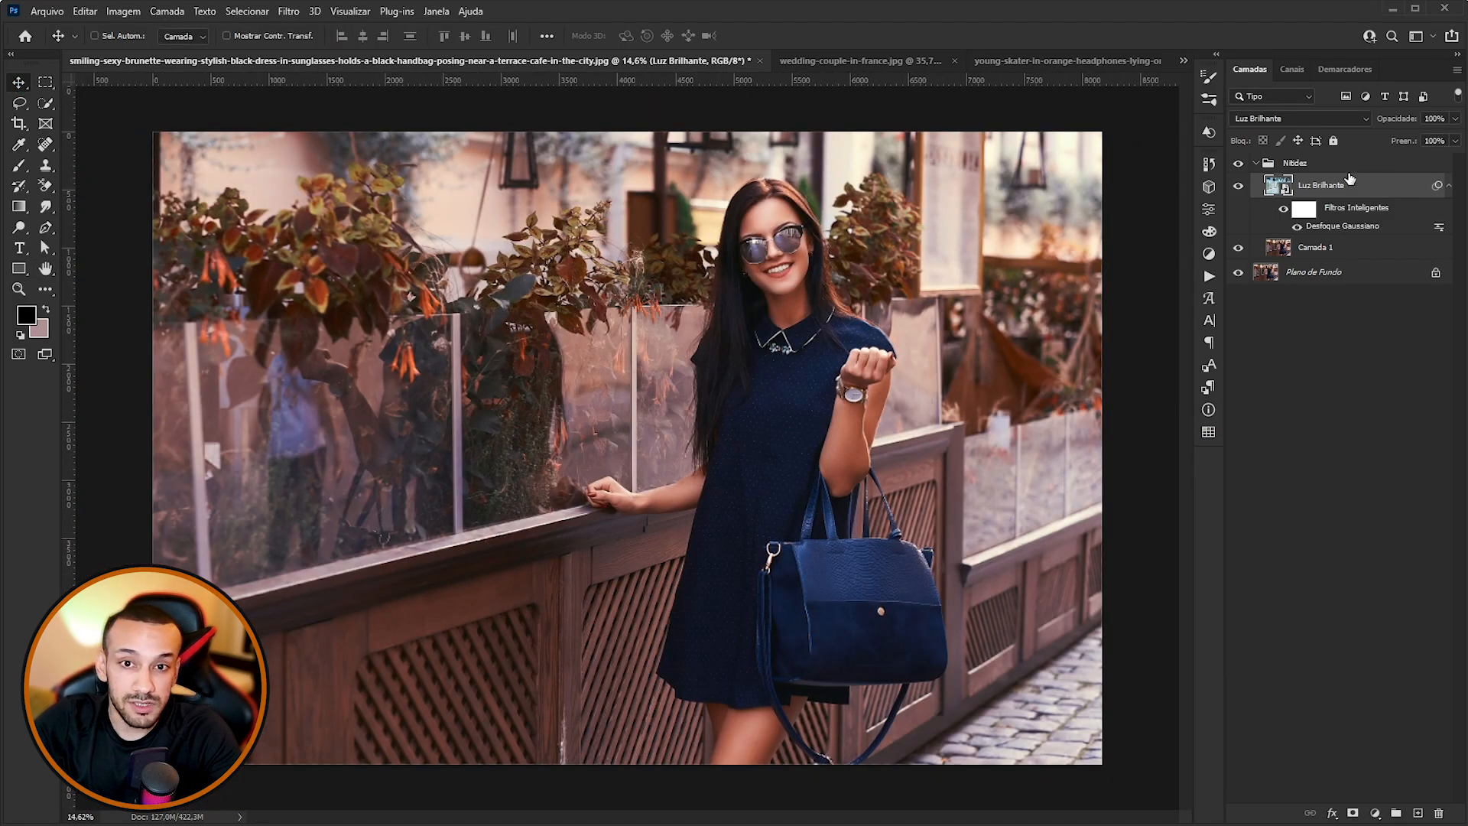
{"action": "left_click", "coordinate": [1249, 166]}
{"action": "left_click", "coordinate": [1255, 164]}
{"action": "scroll", "coordinate": [811, 463], "scroll_direction": "up", "scroll_amount": 1}
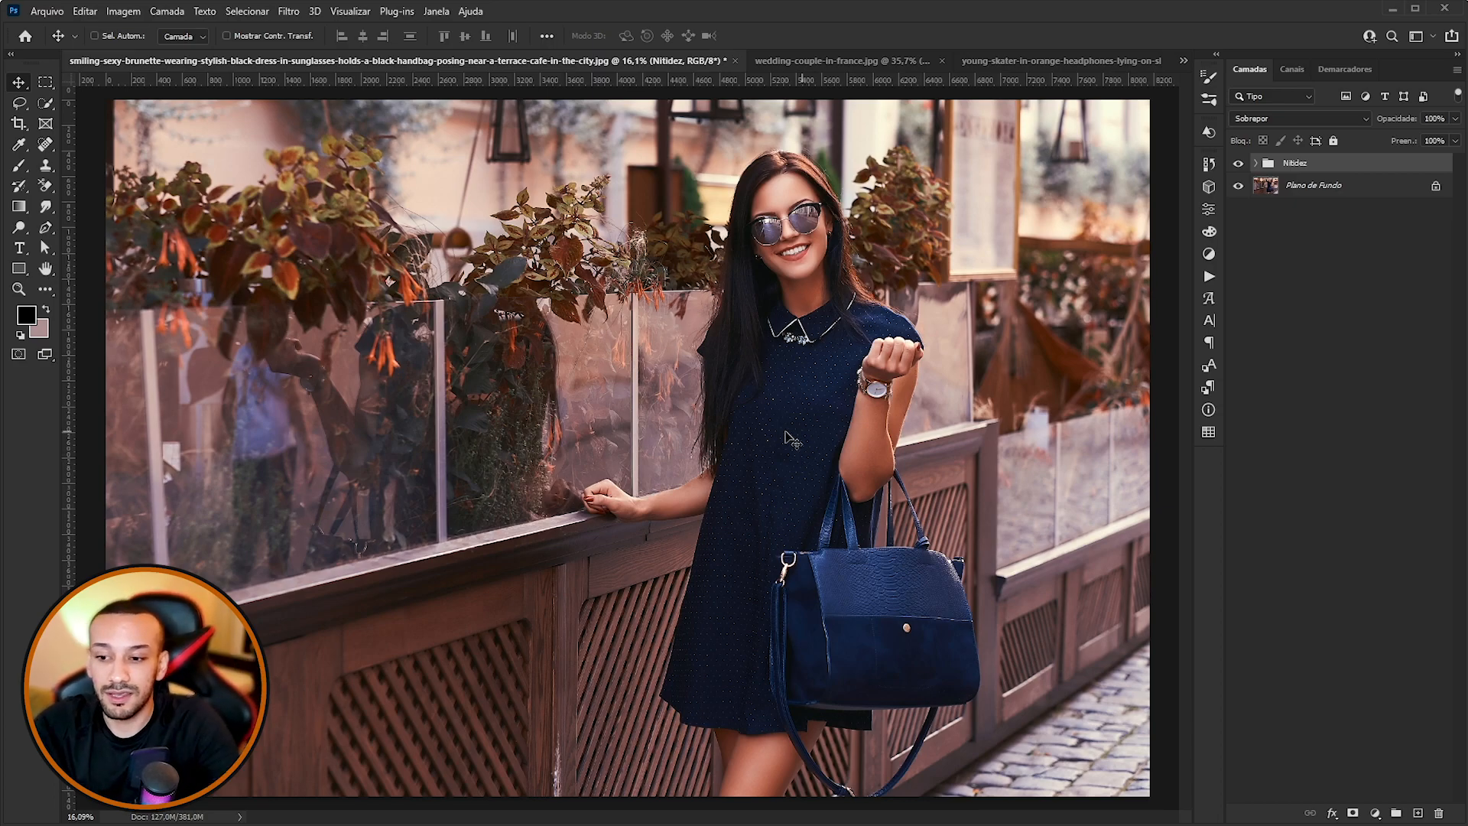
{"action": "scroll", "coordinate": [765, 527], "scroll_direction": "down", "scroll_amount": 1}
{"action": "scroll", "coordinate": [742, 525], "scroll_direction": "up", "scroll_amount": 1}
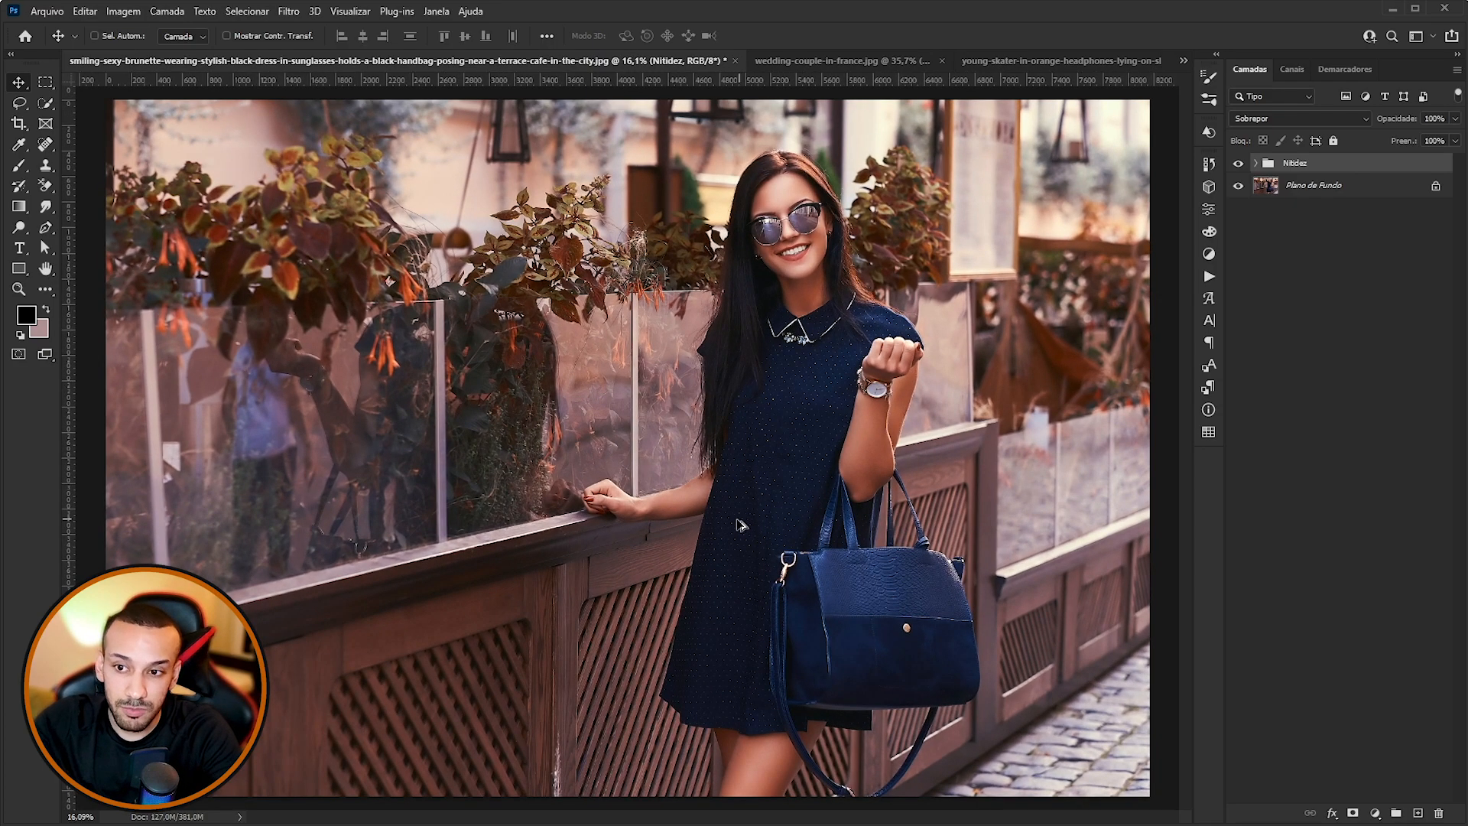
{"action": "scroll", "coordinate": [711, 428], "scroll_direction": "up", "scroll_amount": 1}
{"action": "scroll", "coordinate": [707, 417], "scroll_direction": "down", "scroll_amount": 1}
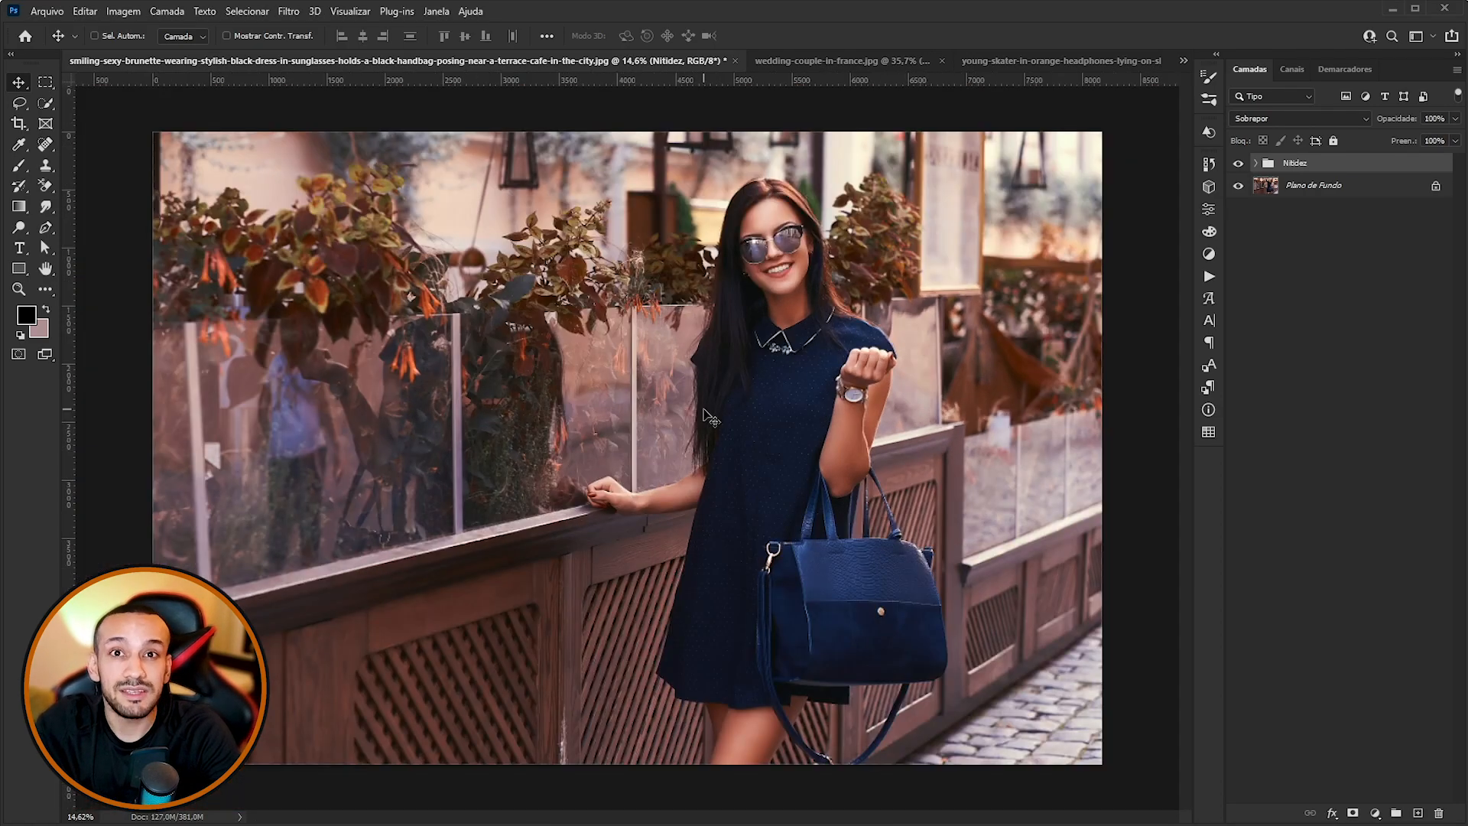
{"action": "scroll", "coordinate": [703, 409], "scroll_direction": "up", "scroll_amount": 1}
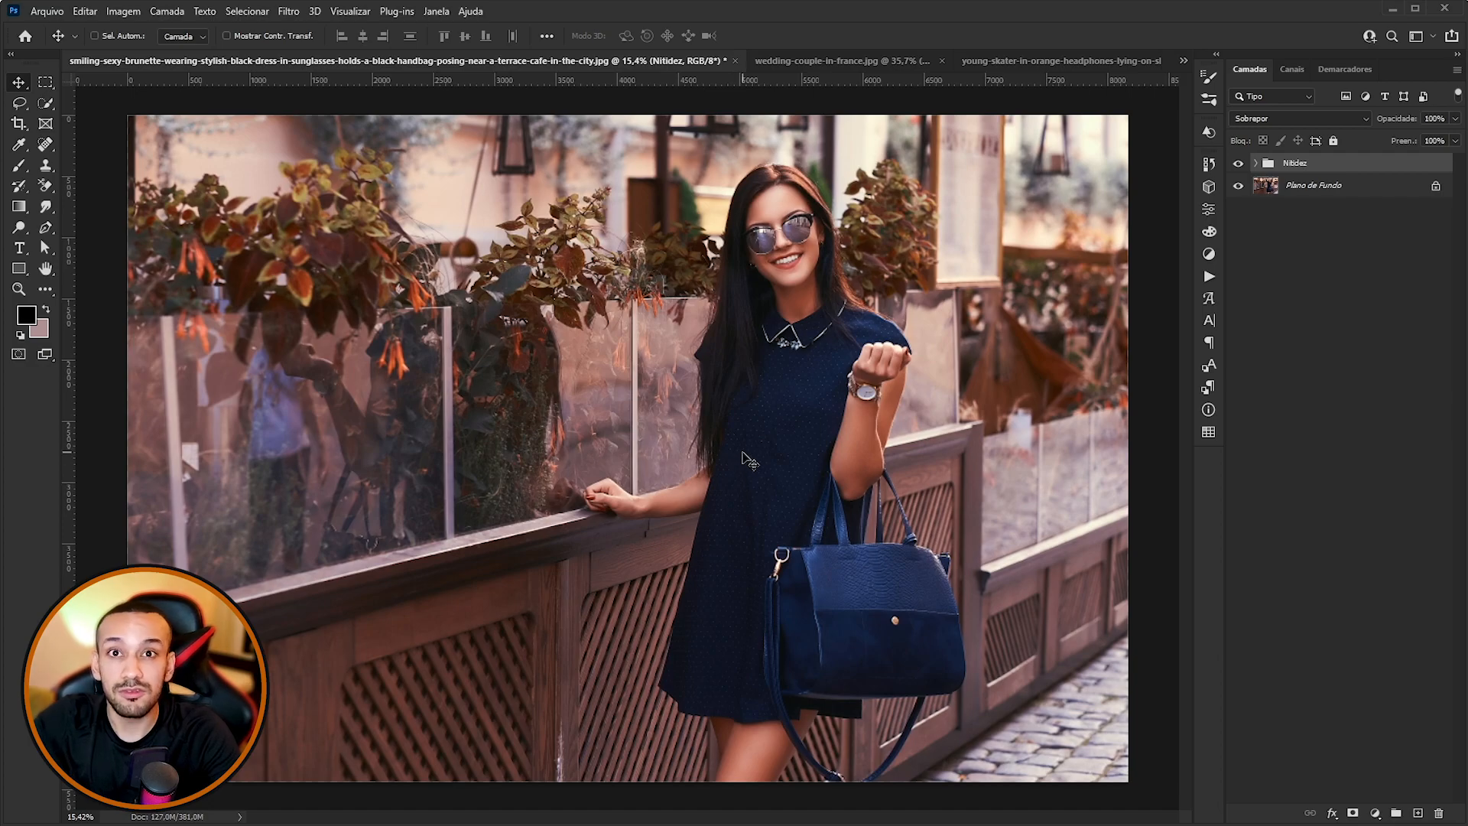
Switch to wedding-couple-in-france.jpg and examine the couple's detail up close.
{"action": "scroll", "coordinate": [554, 540], "scroll_direction": "up", "scroll_amount": 6}
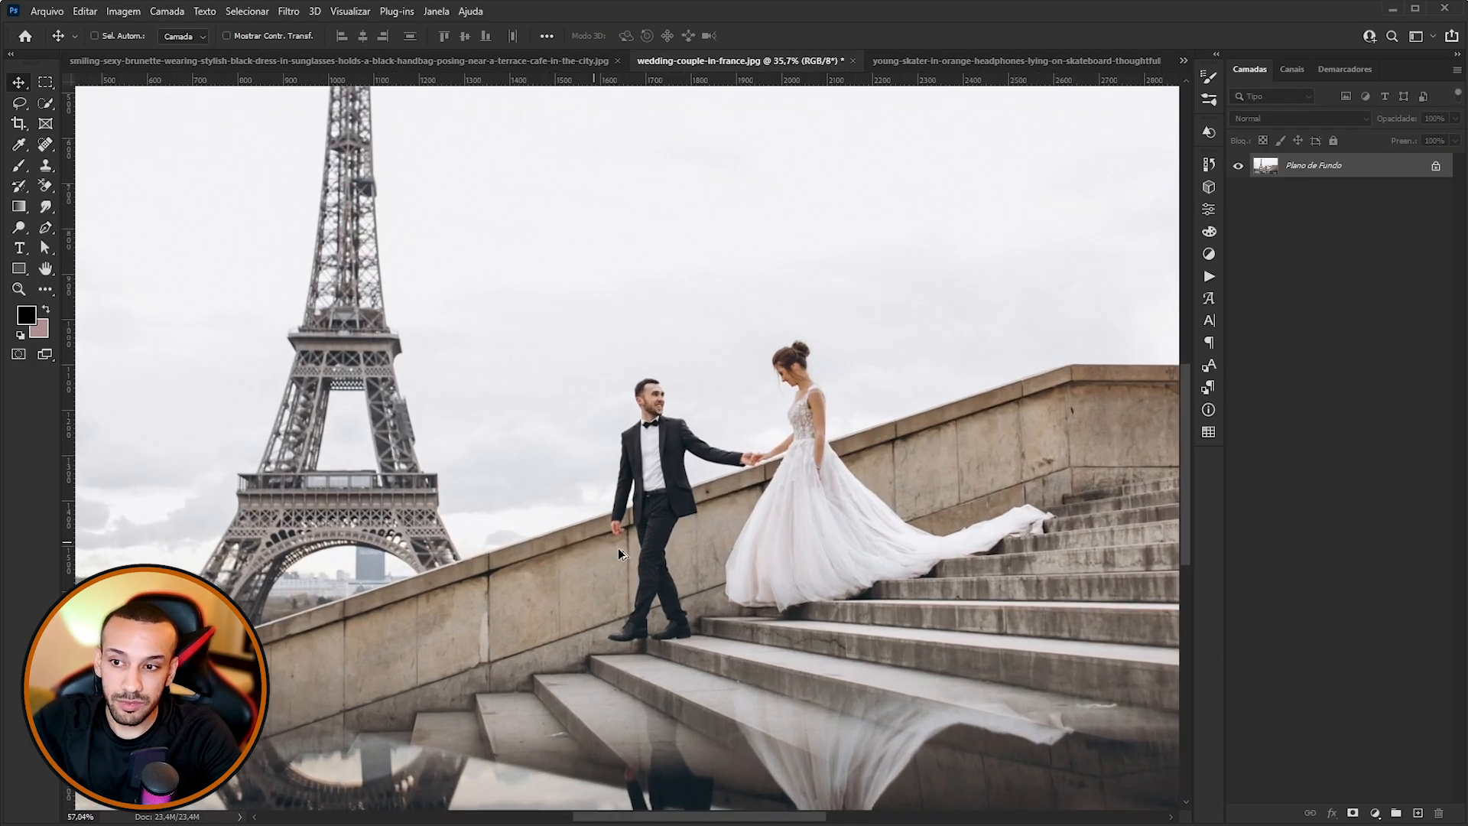
{"action": "scroll", "coordinate": [600, 639], "scroll_direction": "down", "scroll_amount": 4}
{"action": "scroll", "coordinate": [600, 537], "scroll_direction": "up", "scroll_amount": 6}
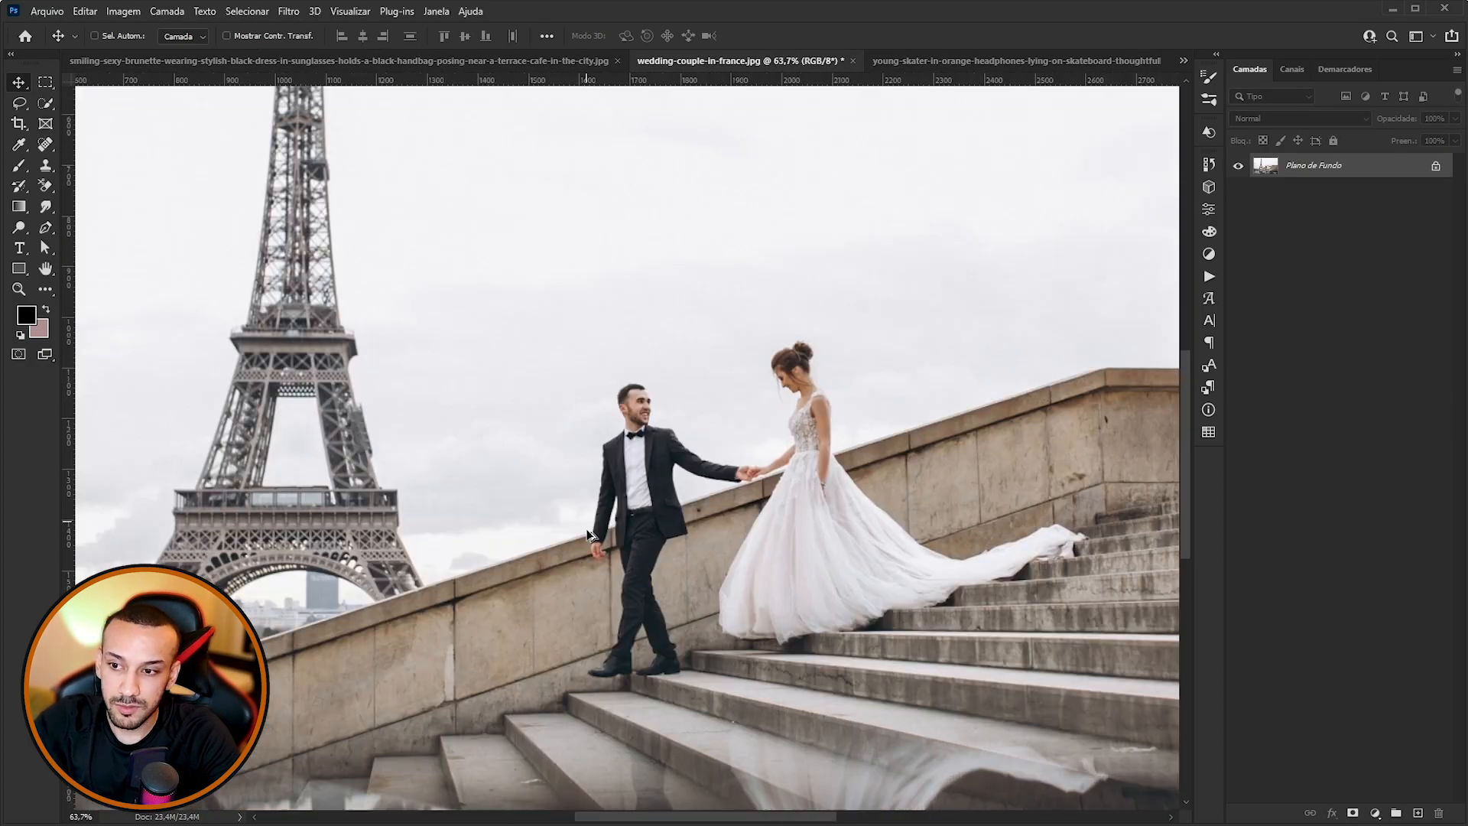
{"action": "scroll", "coordinate": [750, 590], "scroll_direction": "up", "scroll_amount": 5}
{"action": "scroll", "coordinate": [750, 590], "scroll_direction": "down", "scroll_amount": 2}
{"action": "scroll", "coordinate": [719, 469], "scroll_direction": "up", "scroll_amount": 2}
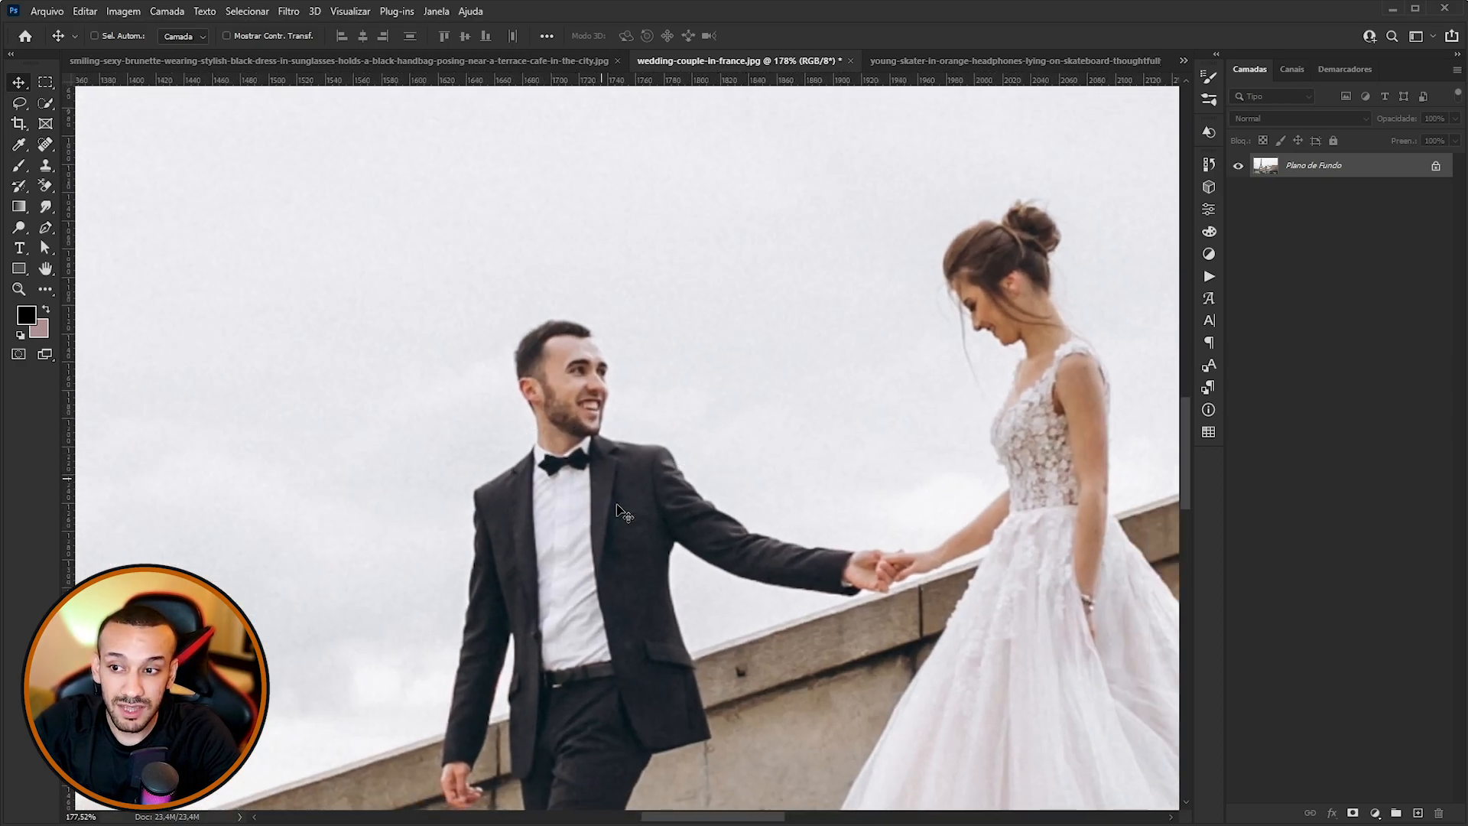
{"action": "scroll", "coordinate": [658, 447], "scroll_direction": "down", "scroll_amount": 8}
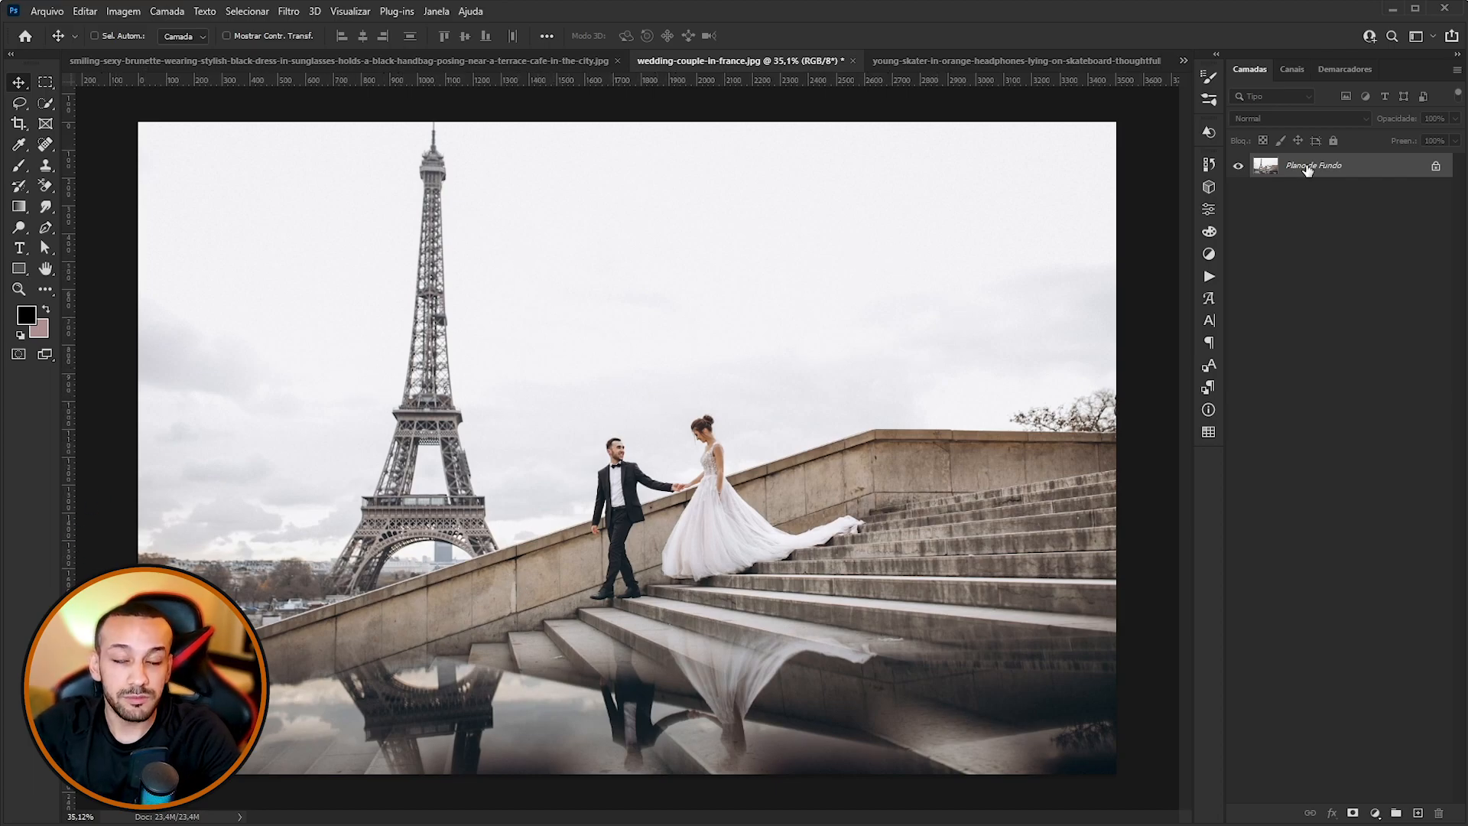
Duplicate the wedding photo's background layer twice, naming the upper copy Luz Brilhante and the lower copy Normal.
{"action": "key", "text": "ctrl+j"}
{"action": "key", "text": "ctrl+j"}
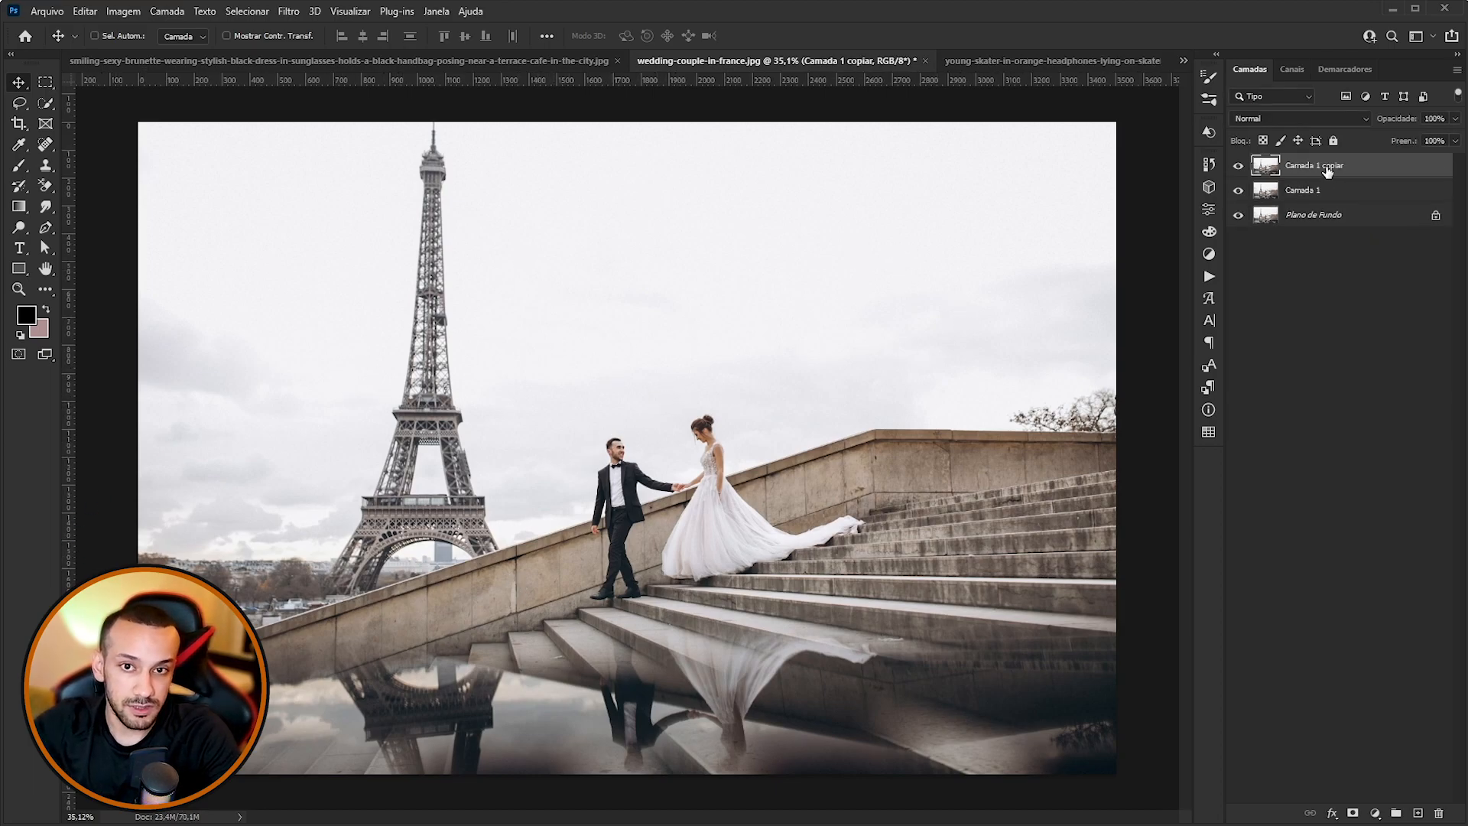
{"action": "double_click", "coordinate": [1327, 165]}
{"action": "type", "text": "Luz Brilhante"}
{"action": "double_click", "coordinate": [1302, 190]}
{"action": "type", "text": "Norma"}
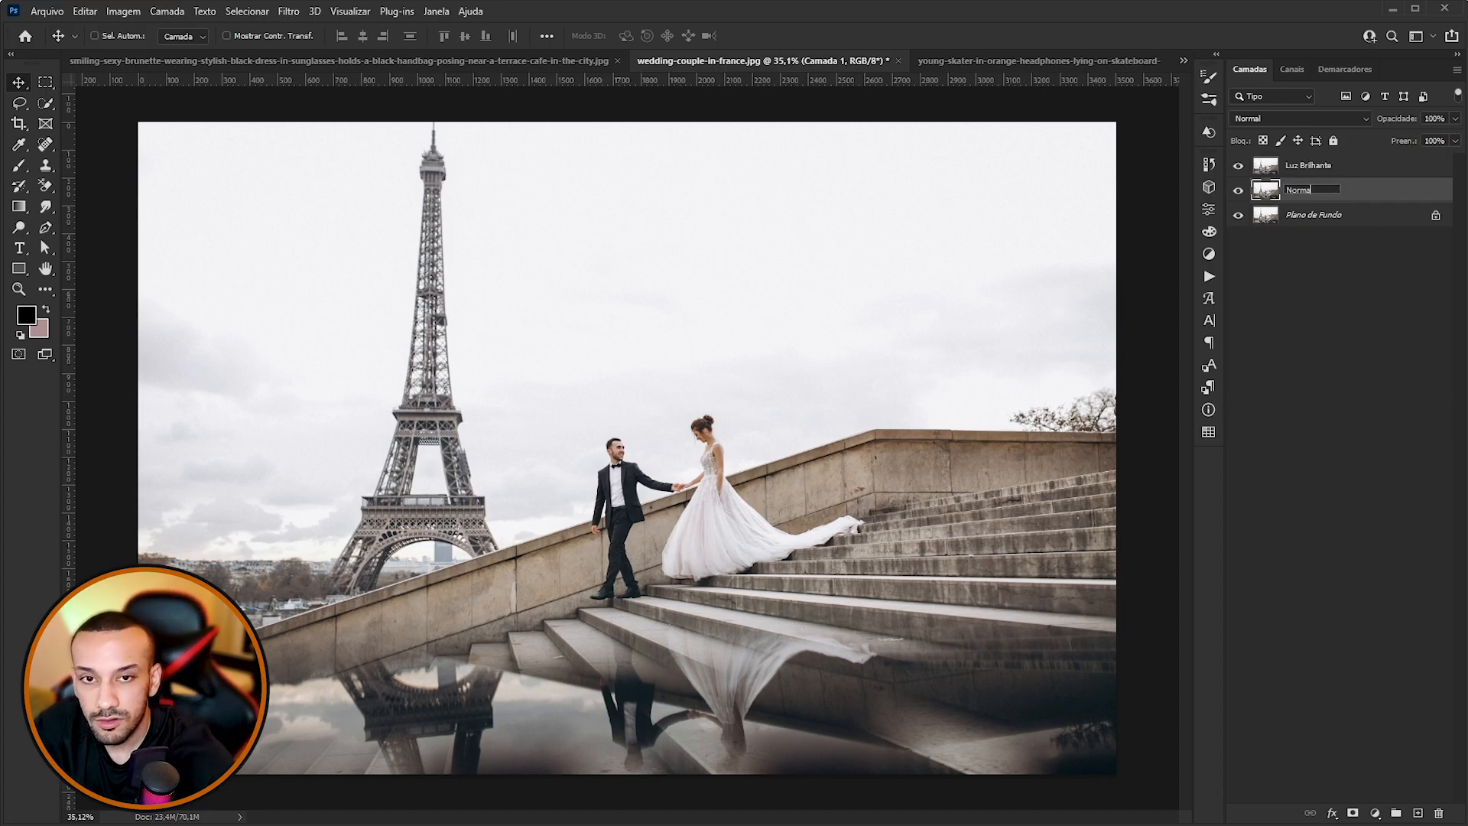
{"action": "type", "text": "l"}
Invert the colours of the Luz Brilhante layer and set its blend mode to Luz Brilhante.
{"action": "left_click", "coordinate": [1338, 177]}
{"action": "key", "text": "ctrl+i"}
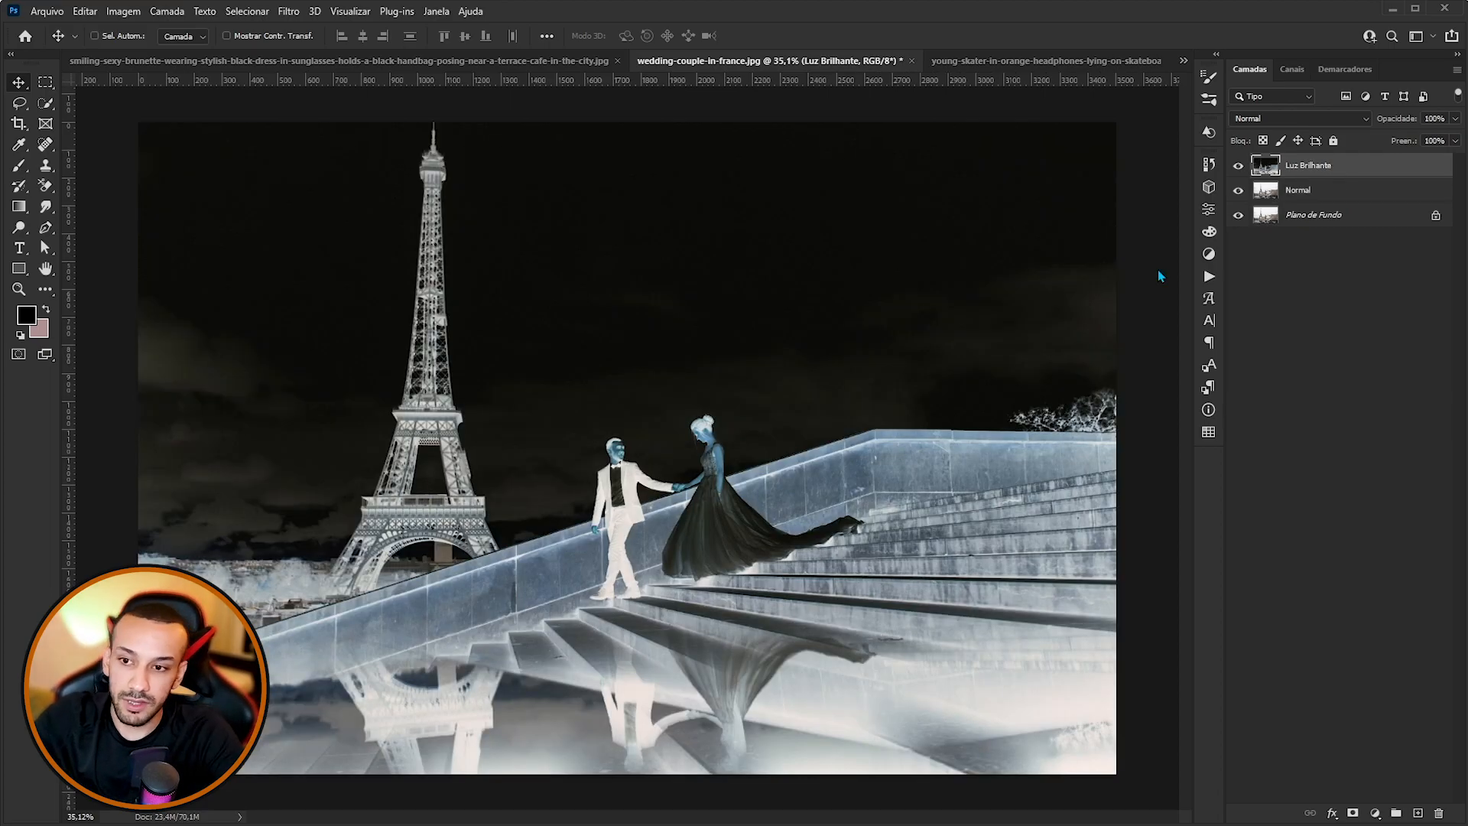
{"action": "left_click", "coordinate": [1309, 118]}
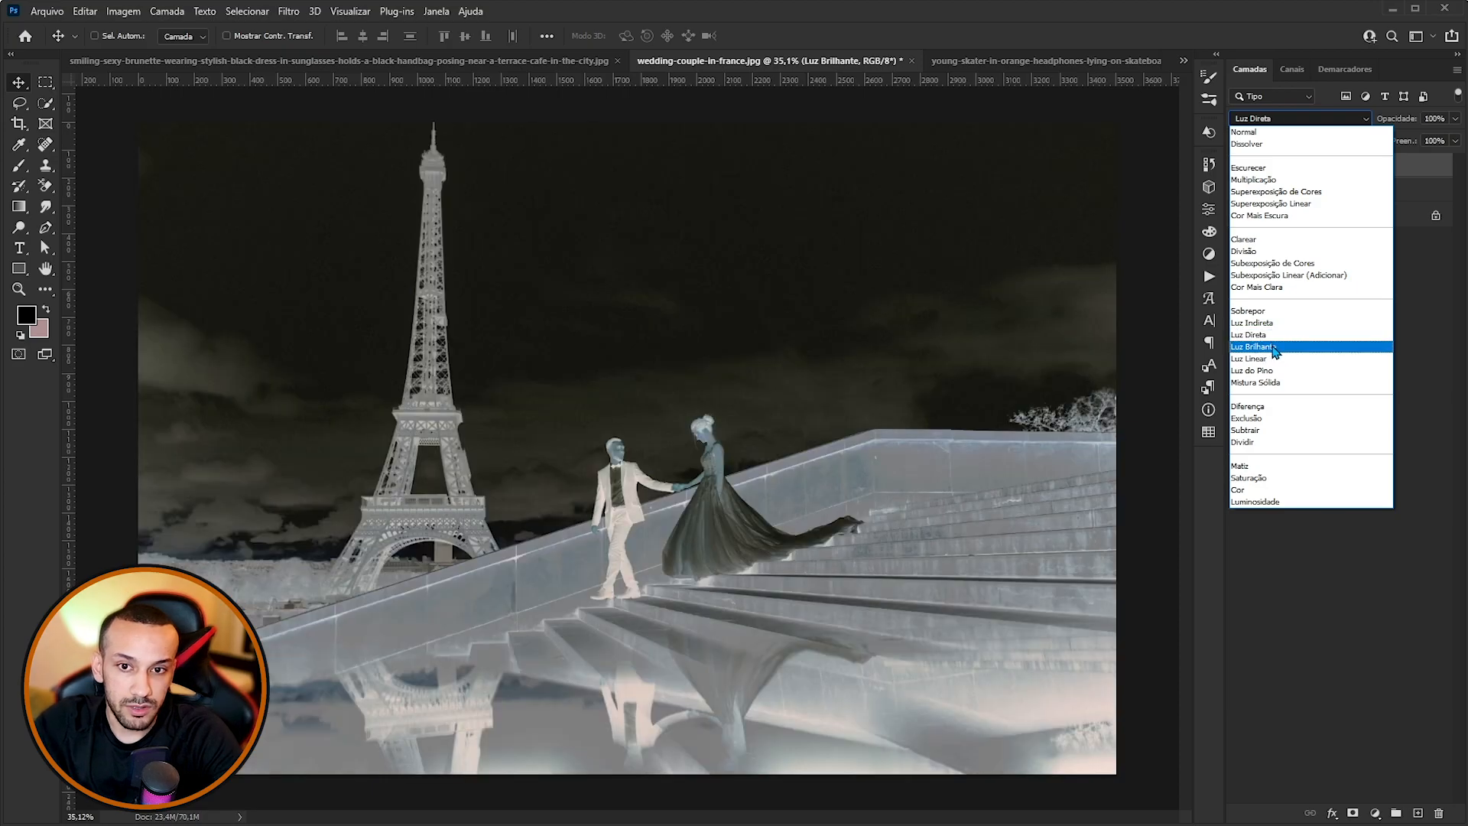
{"action": "left_click", "coordinate": [1275, 348]}
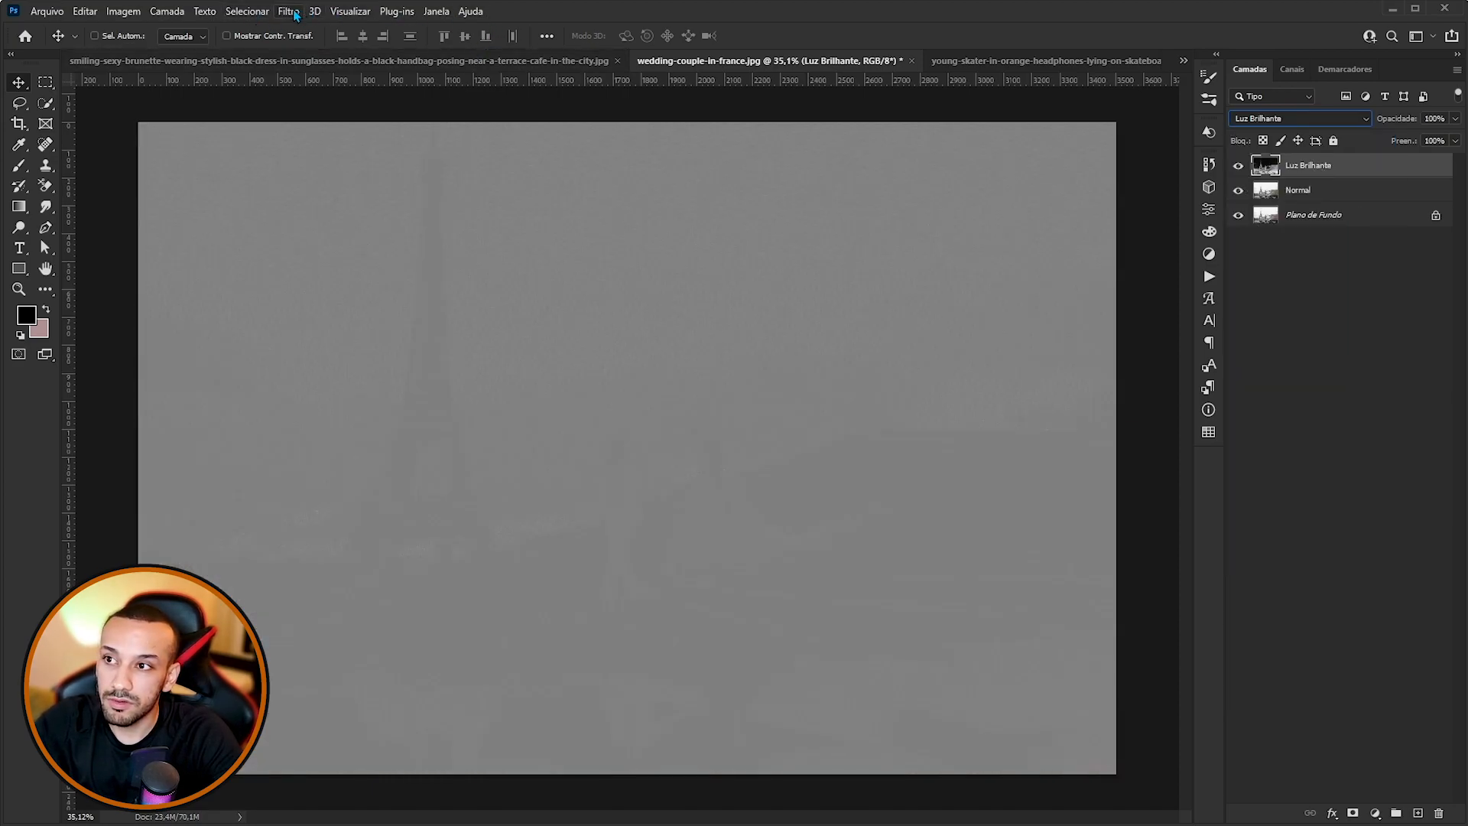
Convert the Luz Brilhante layer into a smart object for smart filters.
{"action": "left_click", "coordinate": [295, 13]}
{"action": "left_click", "coordinate": [359, 49]}
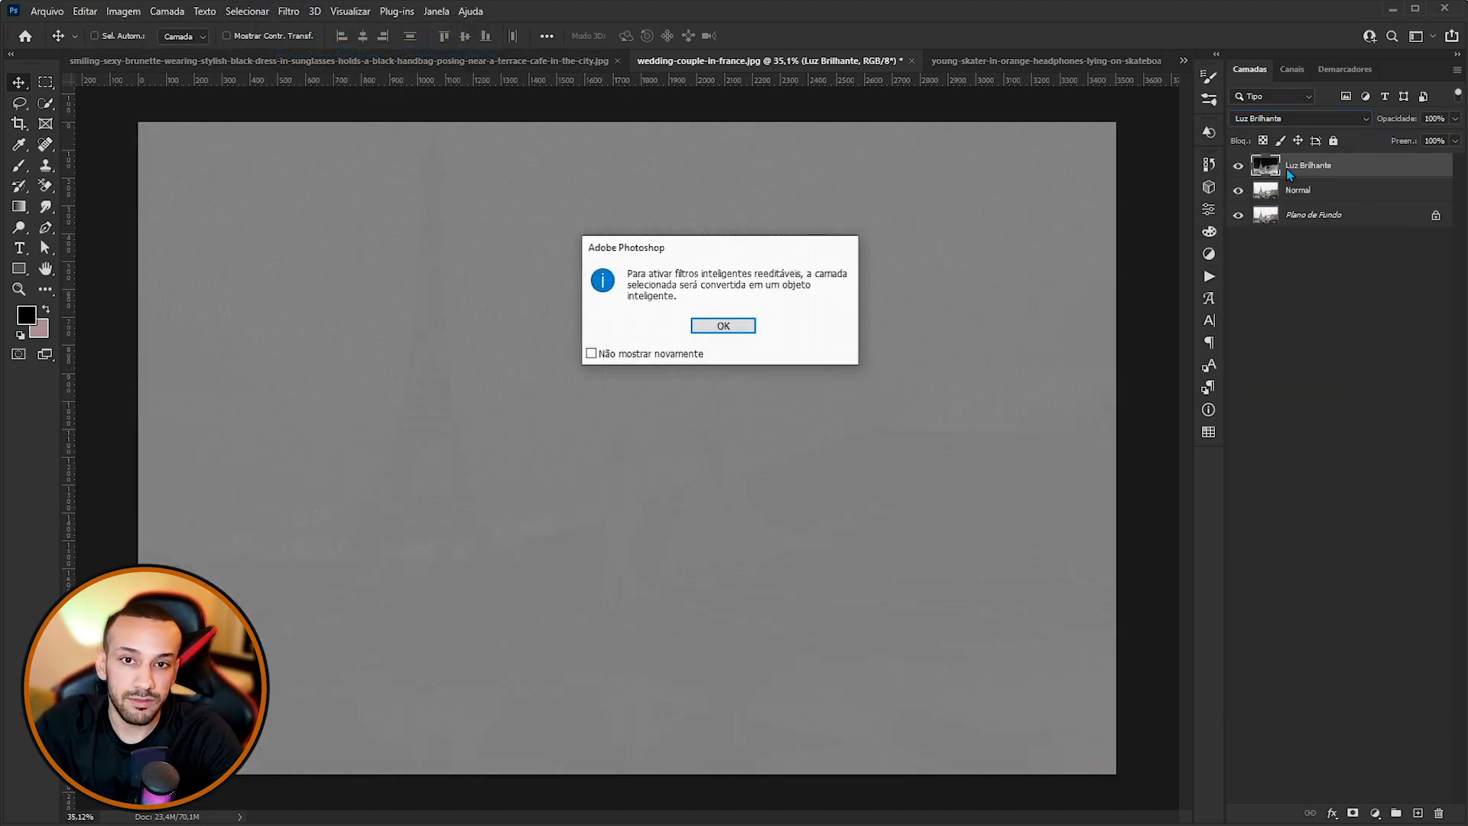
{"action": "left_click", "coordinate": [723, 325]}
Group the Luz Brilhante and Normal layers and name the group Nitidez.
{"action": "left_click", "coordinate": [1304, 191], "text": "shift"}
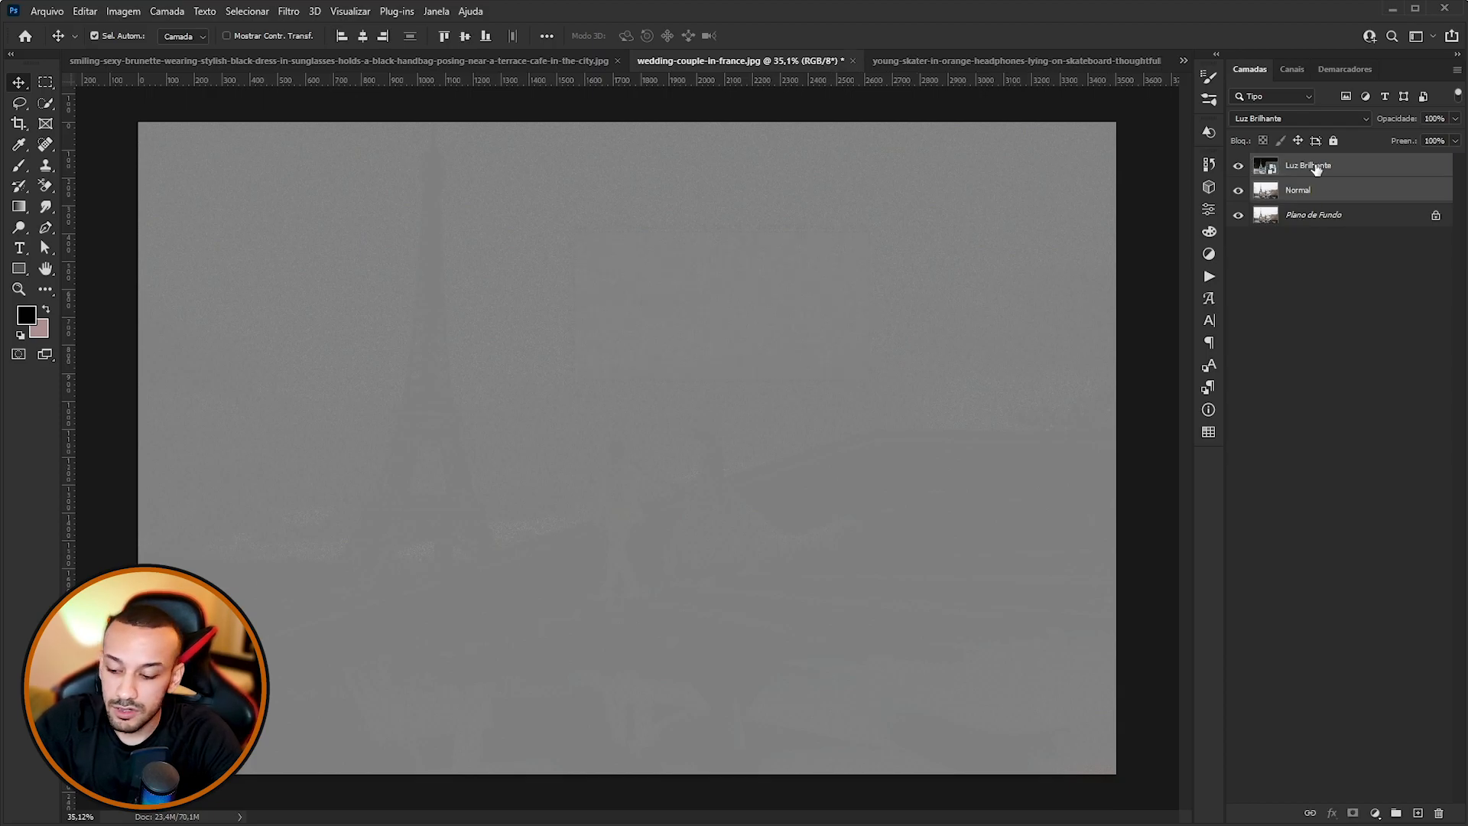
{"action": "key", "text": "ctrl+g"}
{"action": "double_click", "coordinate": [1310, 164]}
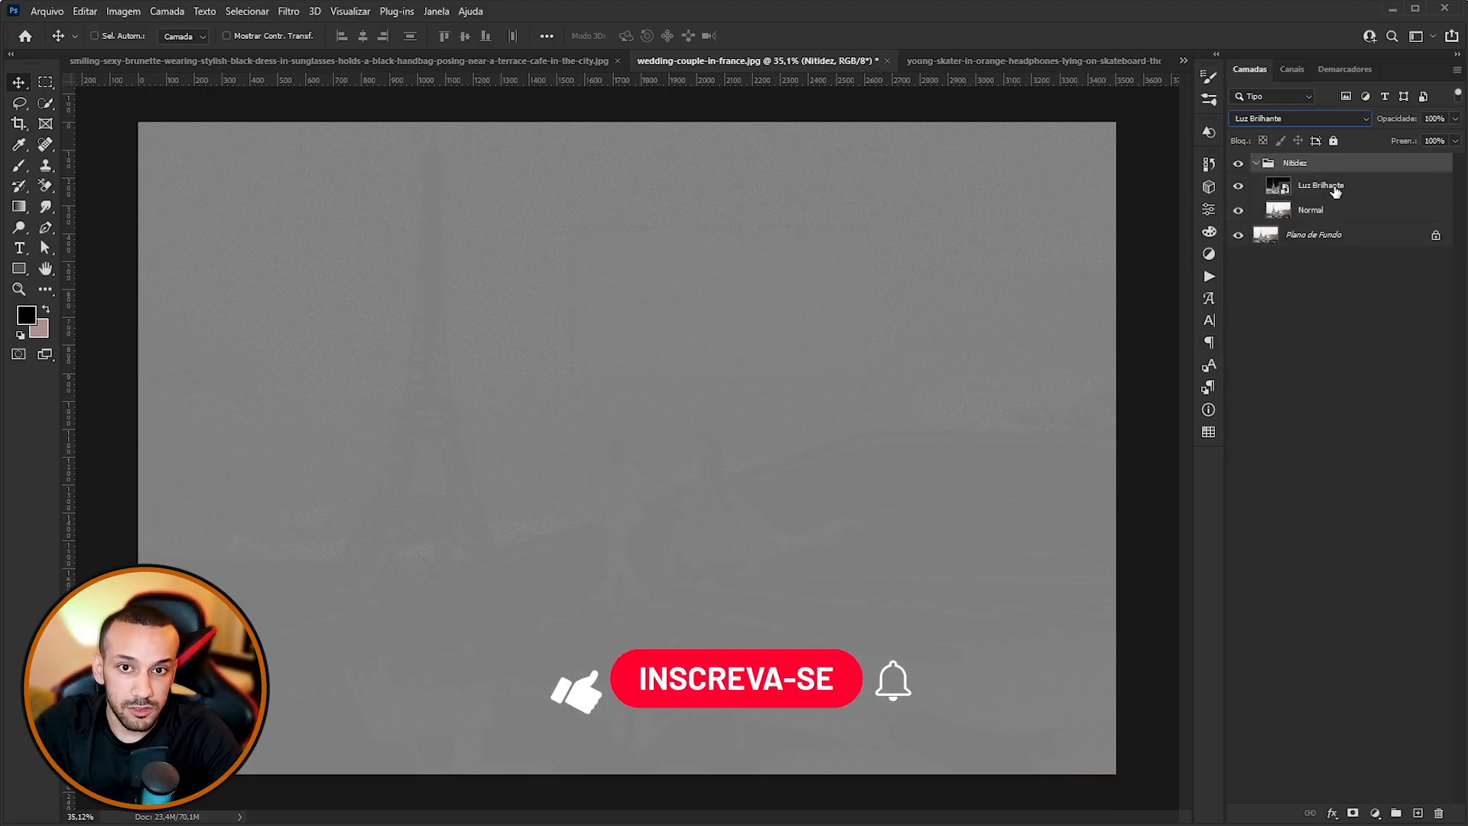
Apply a Gaussian Blur smart filter to the Luz Brilhante layer inside the Nitidez group.
{"action": "left_click", "coordinate": [1330, 187]}
{"action": "left_click", "coordinate": [288, 11]}
{"action": "left_click", "coordinate": [288, 11]}
{"action": "left_click", "coordinate": [288, 11]}
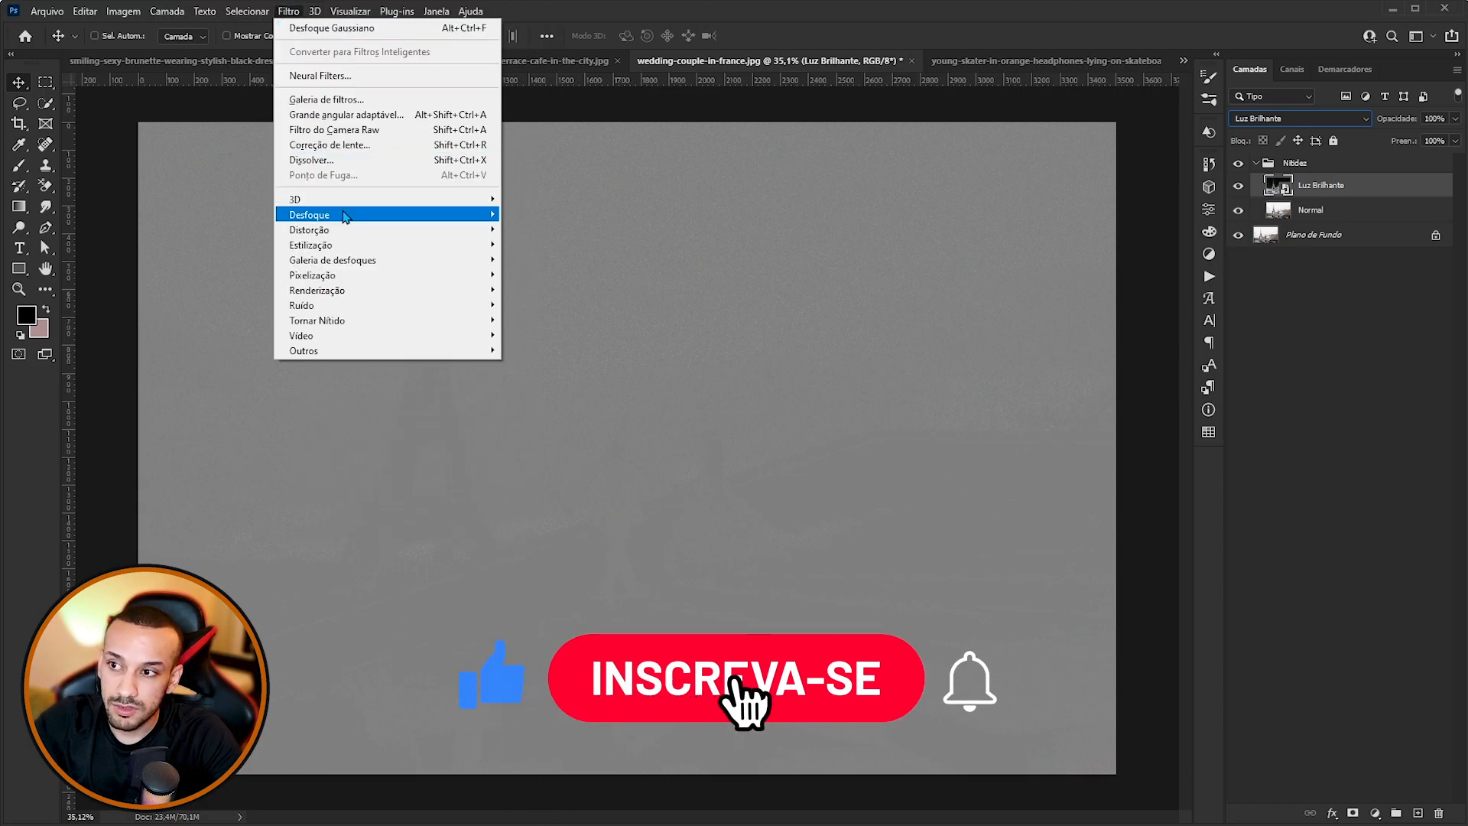
{"action": "left_click", "coordinate": [535, 303]}
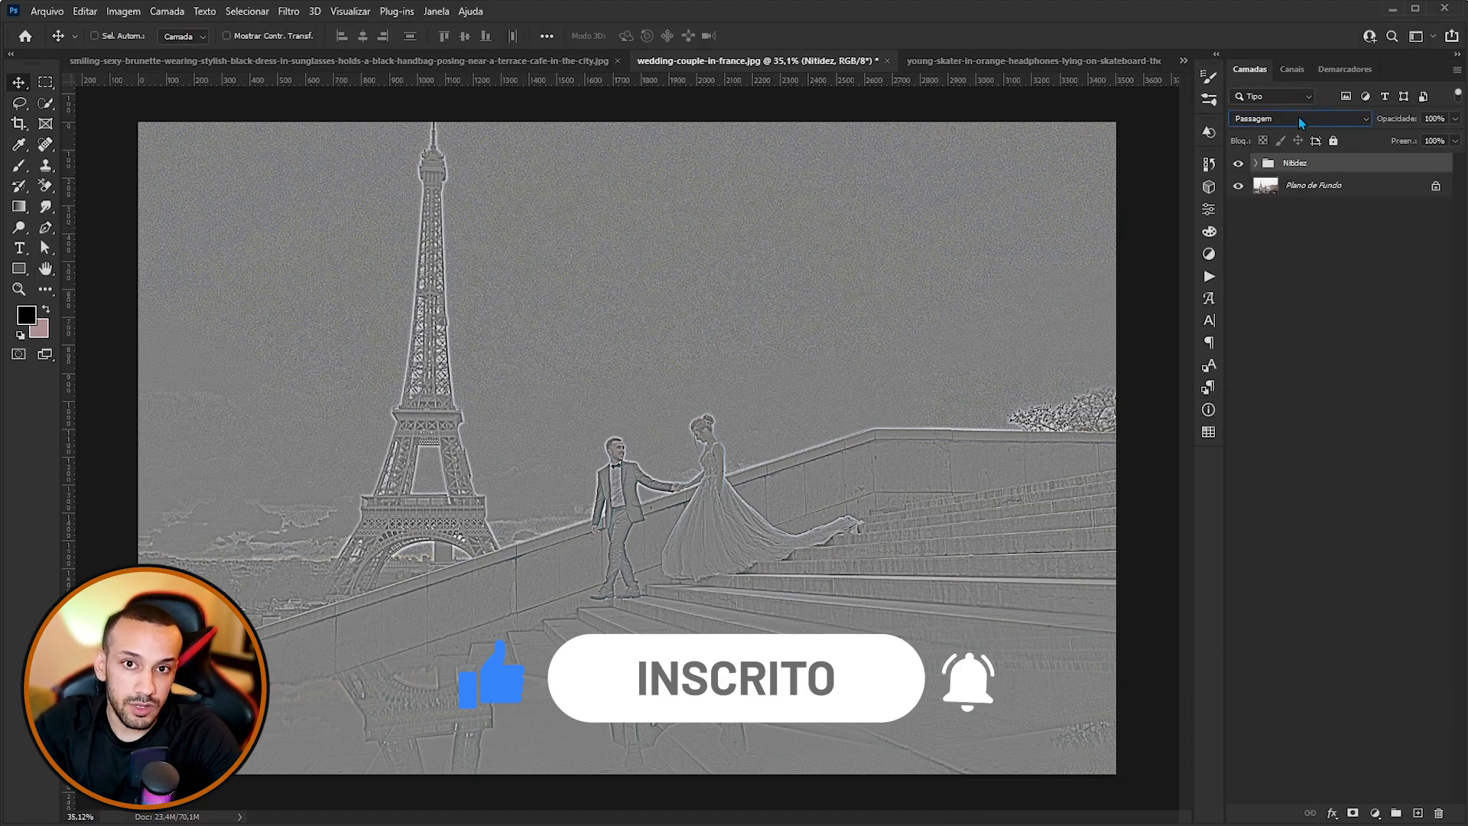
Set the wedding photo's Nitidez group to the Sobrepor blend mode.
{"action": "left_click", "coordinate": [1299, 118]}
{"action": "left_click", "coordinate": [1254, 334]}
{"action": "scroll", "coordinate": [603, 477], "scroll_direction": "up", "scroll_amount": 6}
{"action": "left_click_drag", "start_coordinate": [603, 477], "coordinate": [709, 387]}
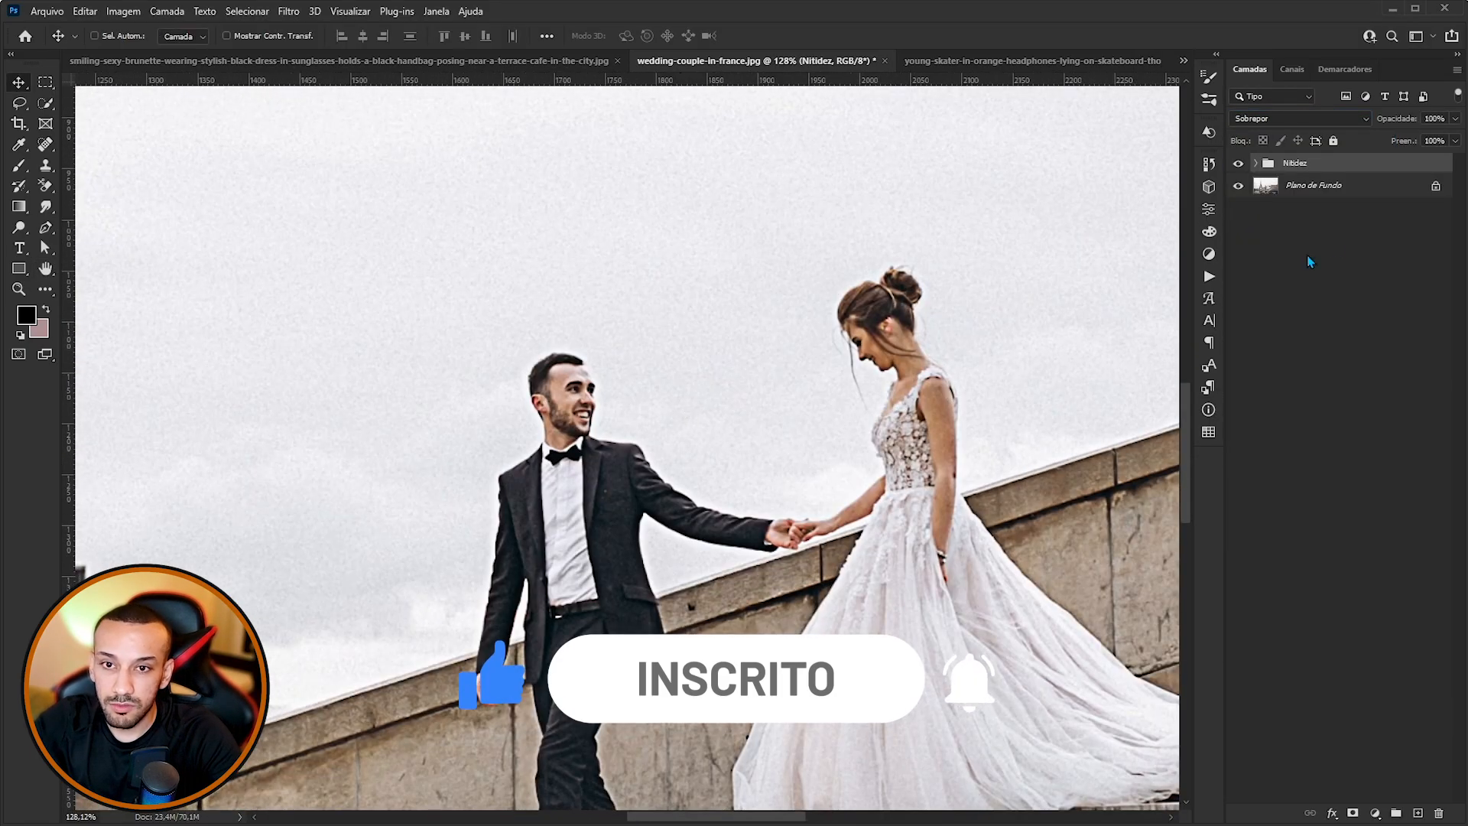
Examine the sky and couple up close, comparing them with the Nitidez group hidden and shown.
{"action": "scroll", "coordinate": [956, 494], "scroll_direction": "down", "scroll_amount": 3}
{"action": "scroll", "coordinate": [960, 493], "scroll_direction": "down", "scroll_amount": 3}
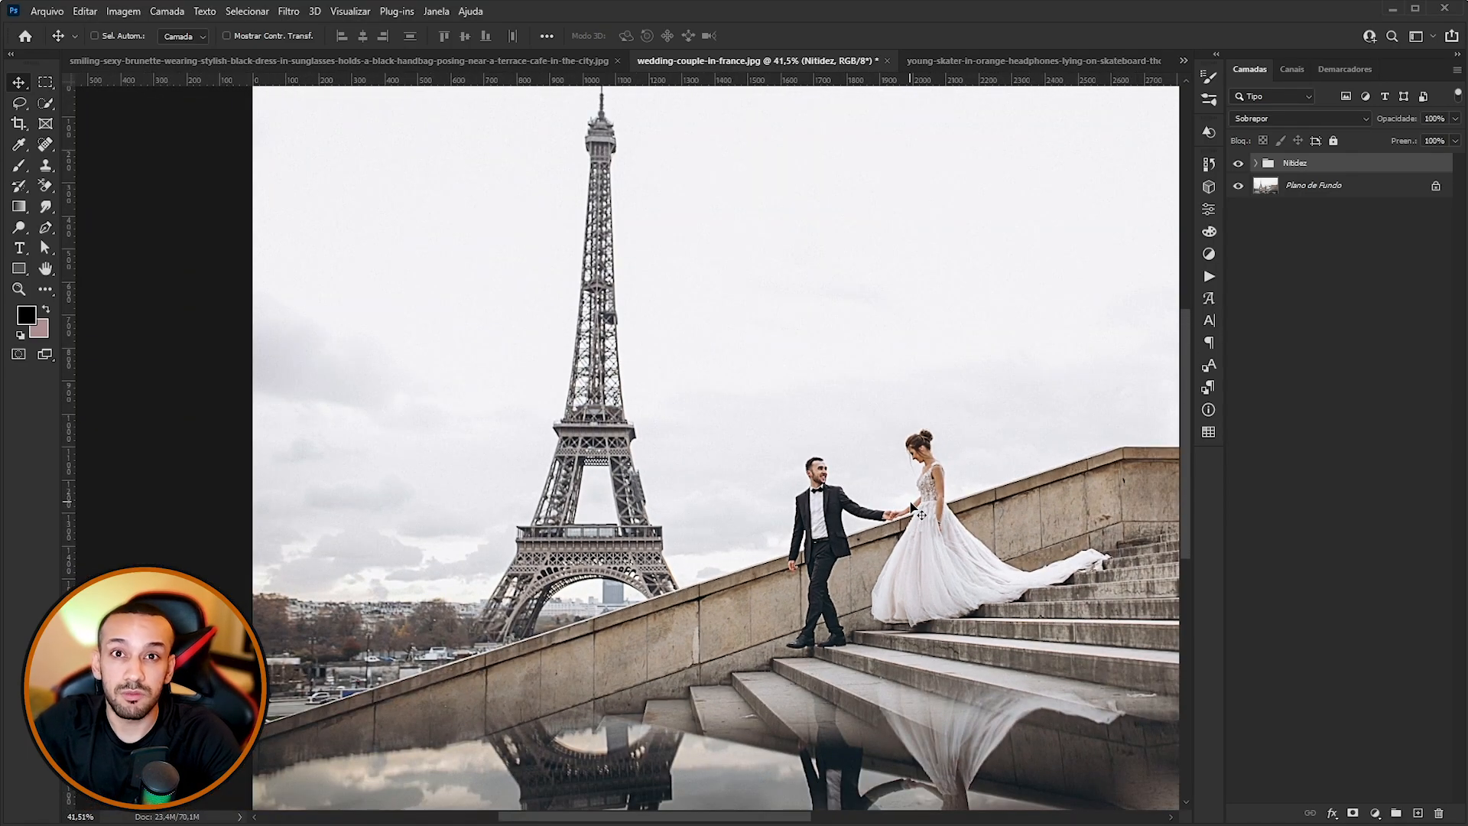
{"action": "scroll", "coordinate": [914, 508], "scroll_direction": "down", "scroll_amount": 1}
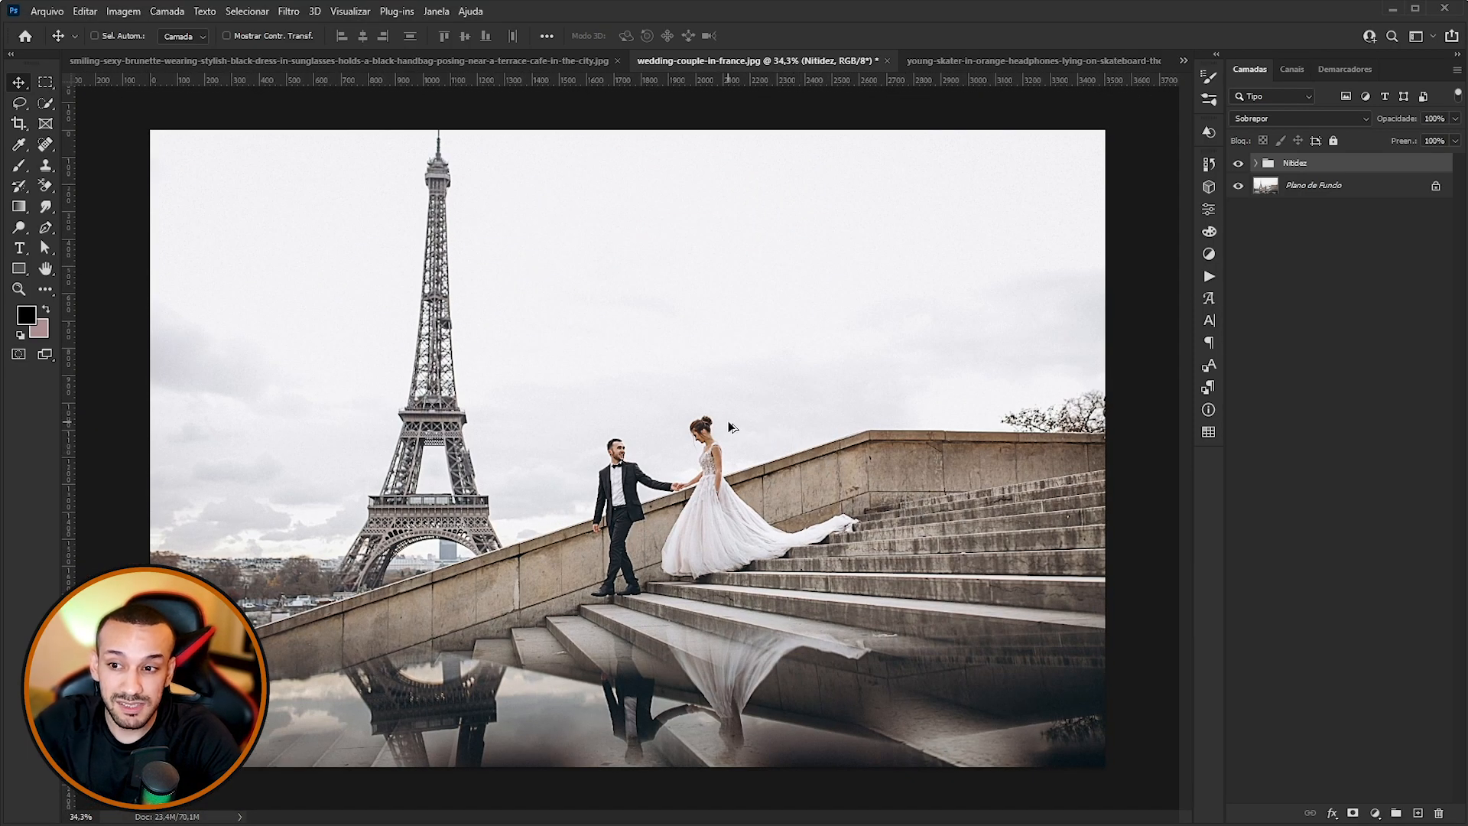
{"action": "scroll", "coordinate": [731, 427], "scroll_direction": "up", "scroll_amount": 5}
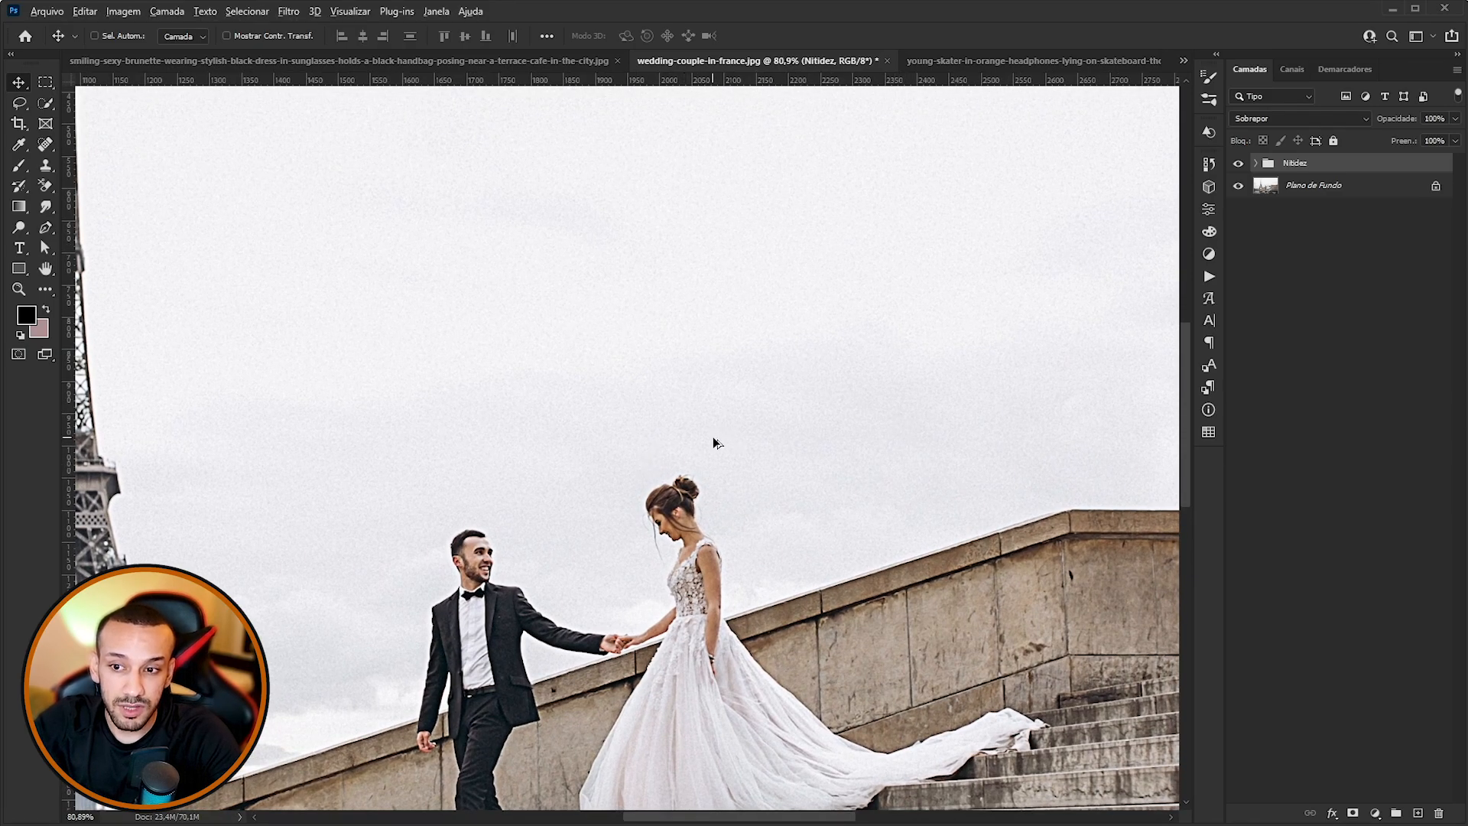
{"action": "scroll", "coordinate": [714, 442], "scroll_direction": "up", "scroll_amount": 4}
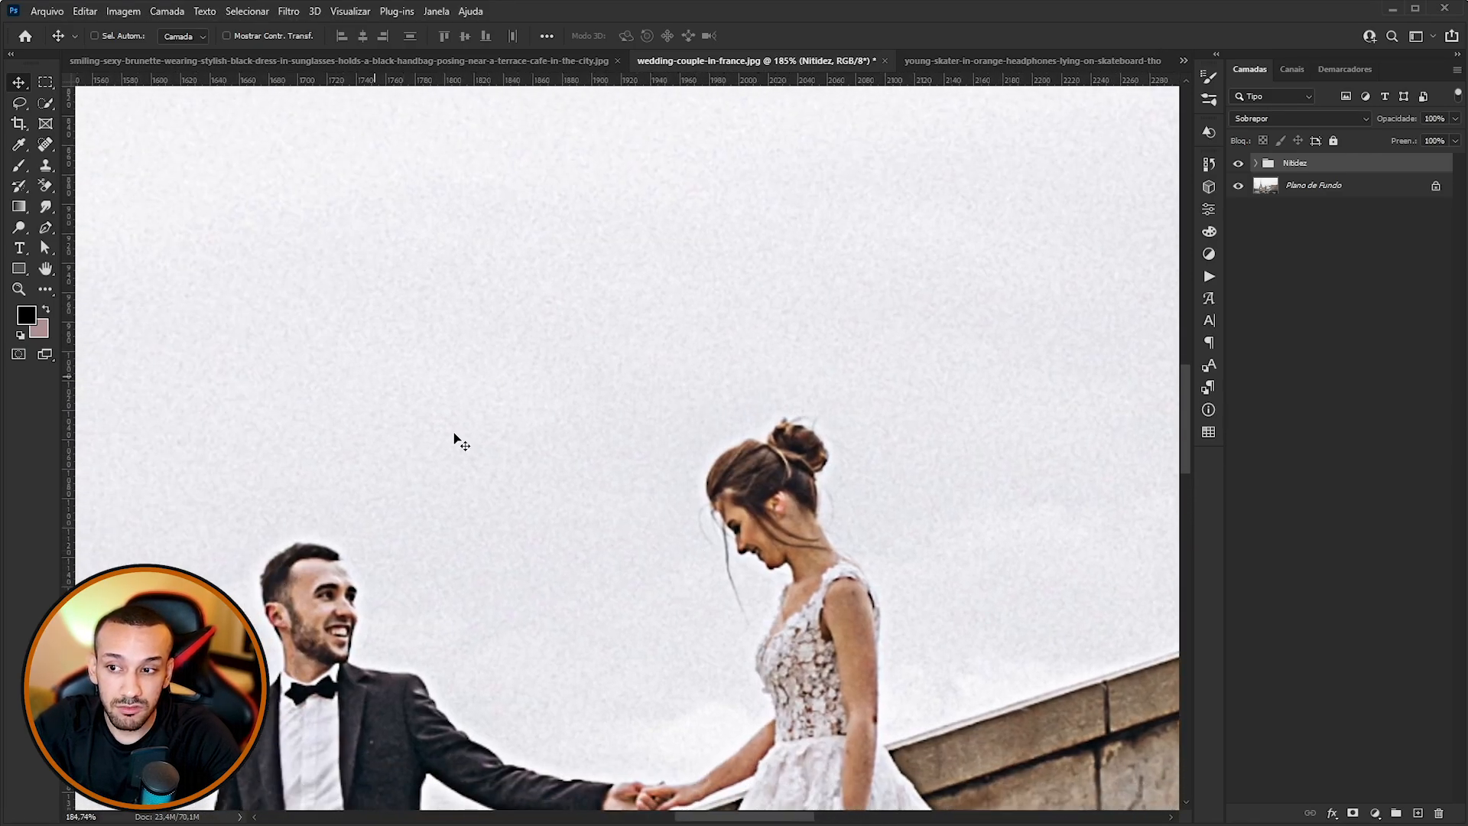
{"action": "scroll", "coordinate": [740, 367], "scroll_direction": "down", "scroll_amount": 3}
{"action": "left_click", "coordinate": [1238, 164]}
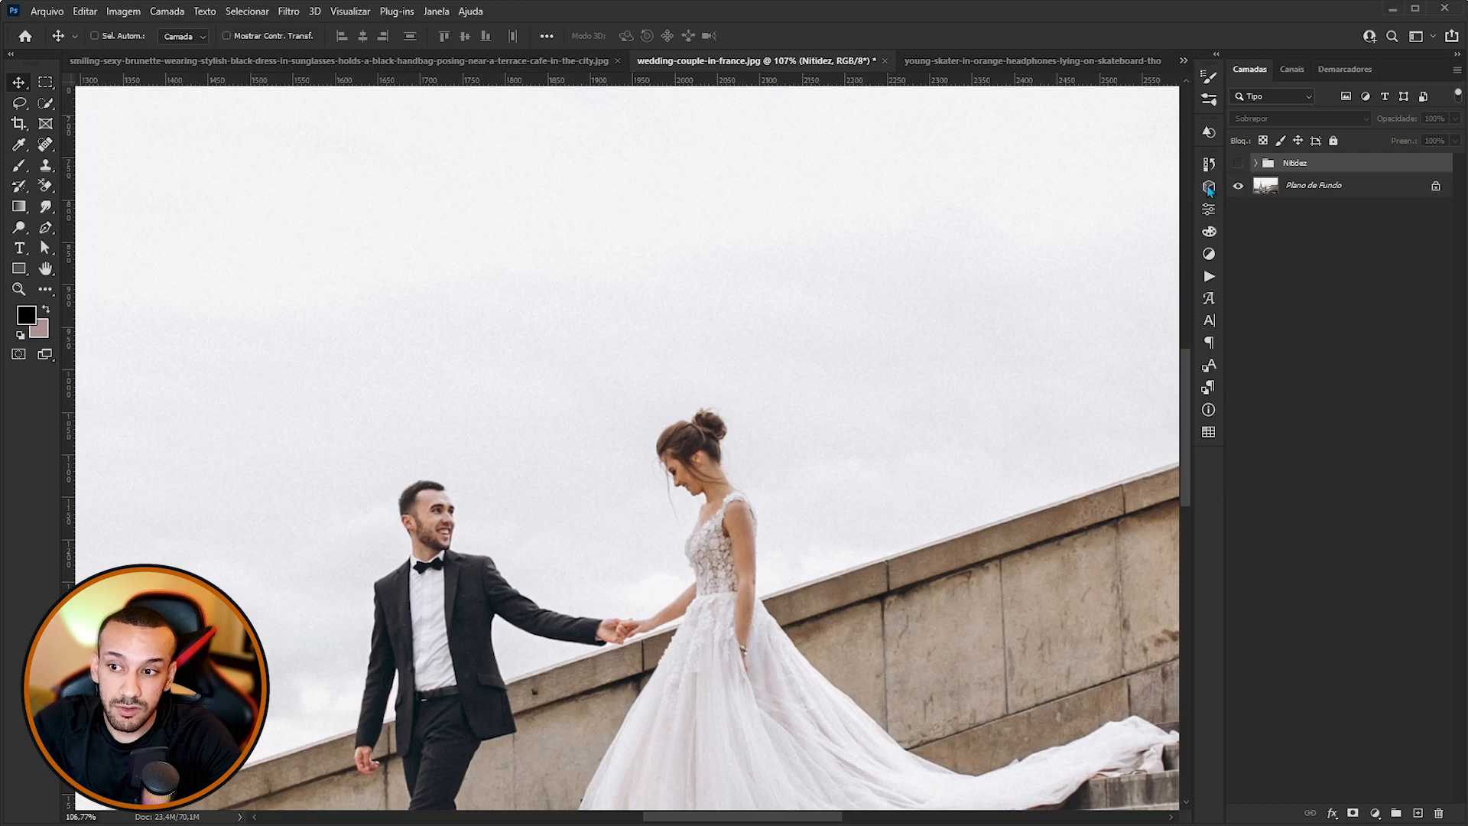
{"action": "scroll", "coordinate": [765, 396], "scroll_direction": "down", "scroll_amount": 2}
{"action": "scroll", "coordinate": [765, 396], "scroll_direction": "up", "scroll_amount": 3}
{"action": "left_click", "coordinate": [1238, 164]}
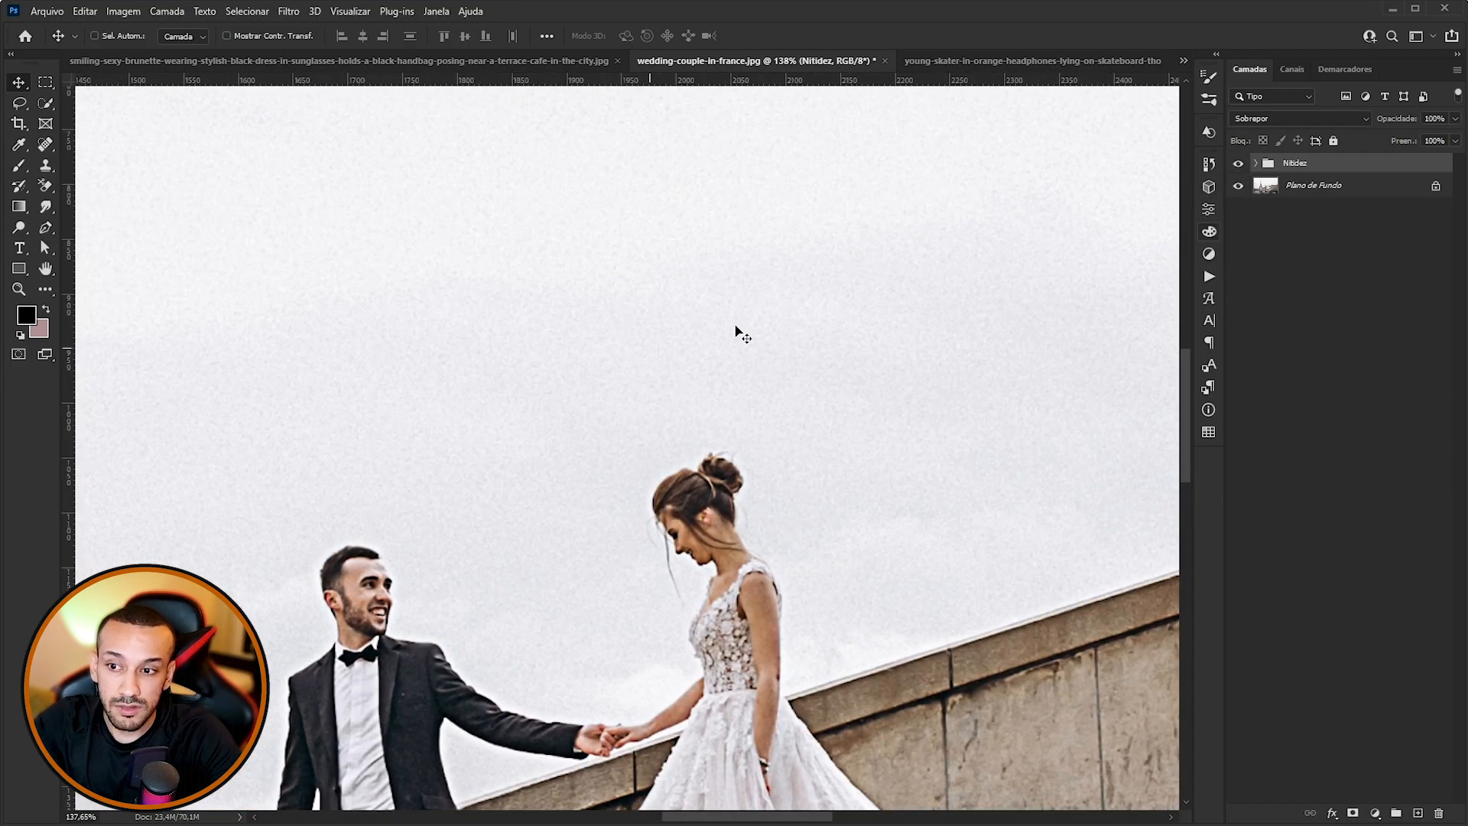
Add a layer mask to the Nitidez group and invert it to black.
{"action": "scroll", "coordinate": [681, 678], "scroll_direction": "down", "scroll_amount": 4}
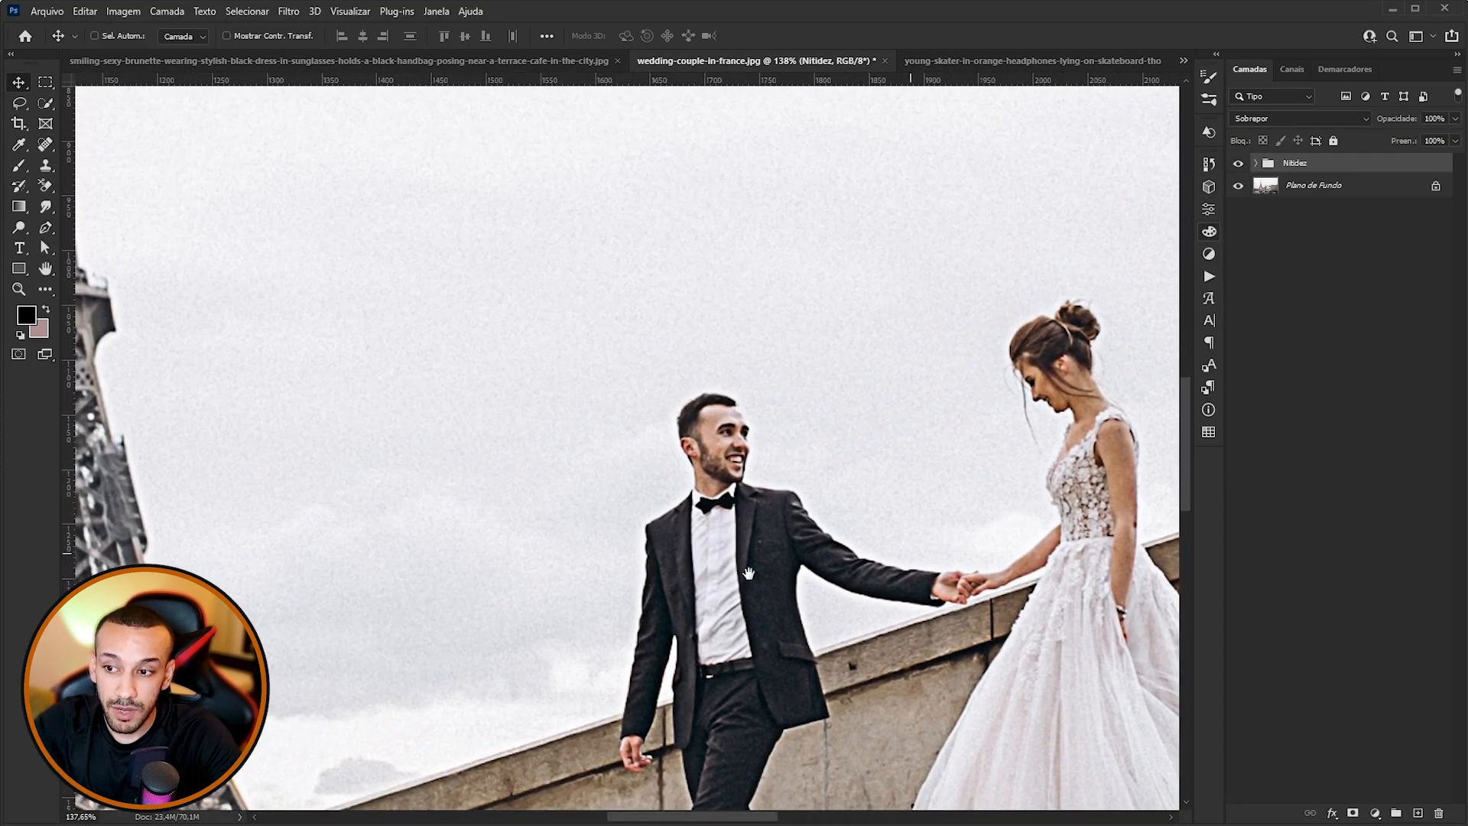
{"action": "left_click_drag", "start_coordinate": [440, 603], "coordinate": [458, 528]}
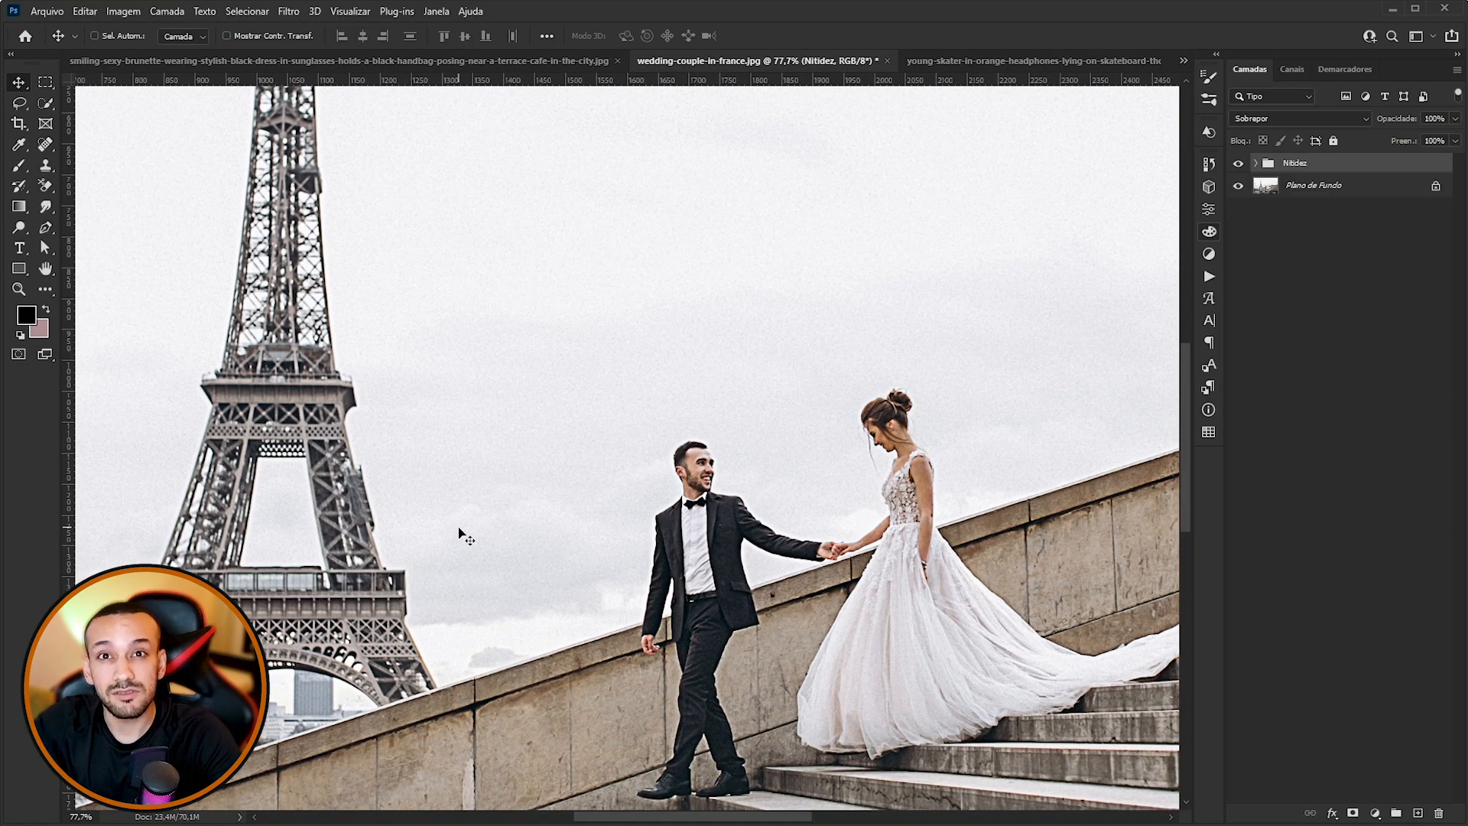
{"action": "scroll", "coordinate": [461, 533], "scroll_direction": "down", "scroll_amount": 4}
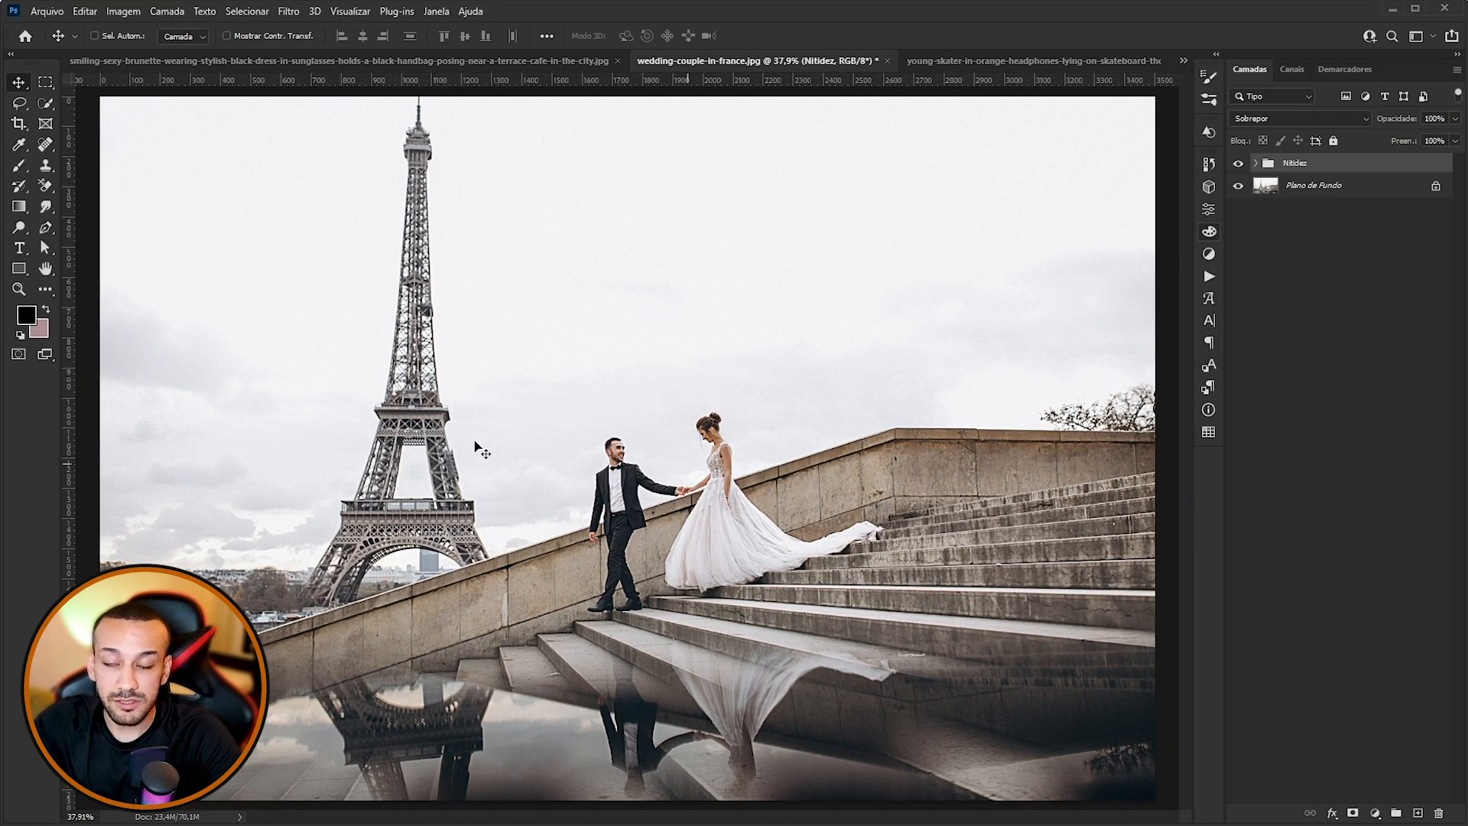
{"action": "scroll", "coordinate": [593, 438], "scroll_direction": "up", "scroll_amount": 3}
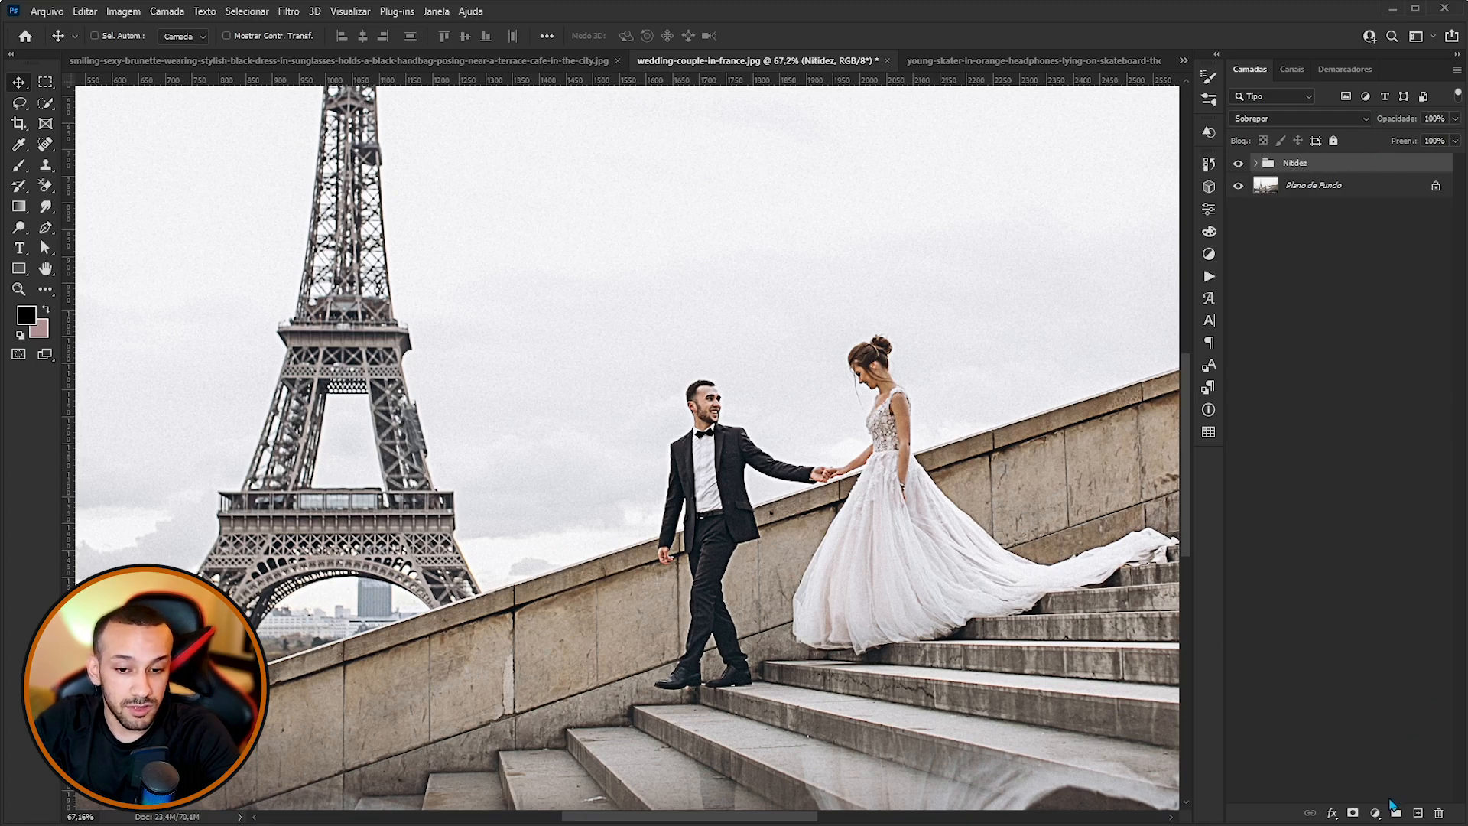
{"action": "left_click", "coordinate": [1354, 813]}
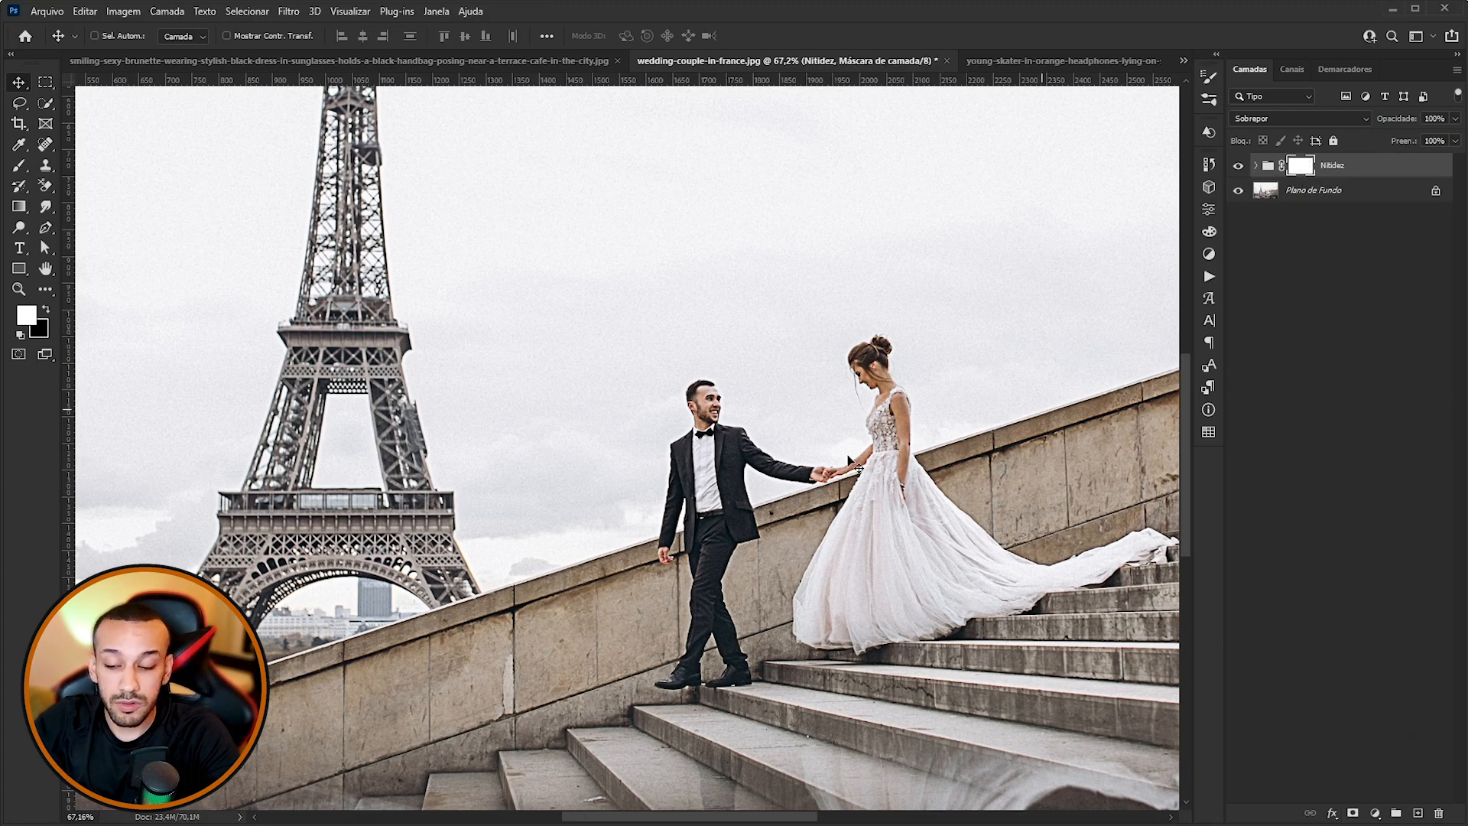
{"action": "key", "text": "ctrl+i"}
{"action": "scroll", "coordinate": [742, 520], "scroll_direction": "down", "scroll_amount": 3}
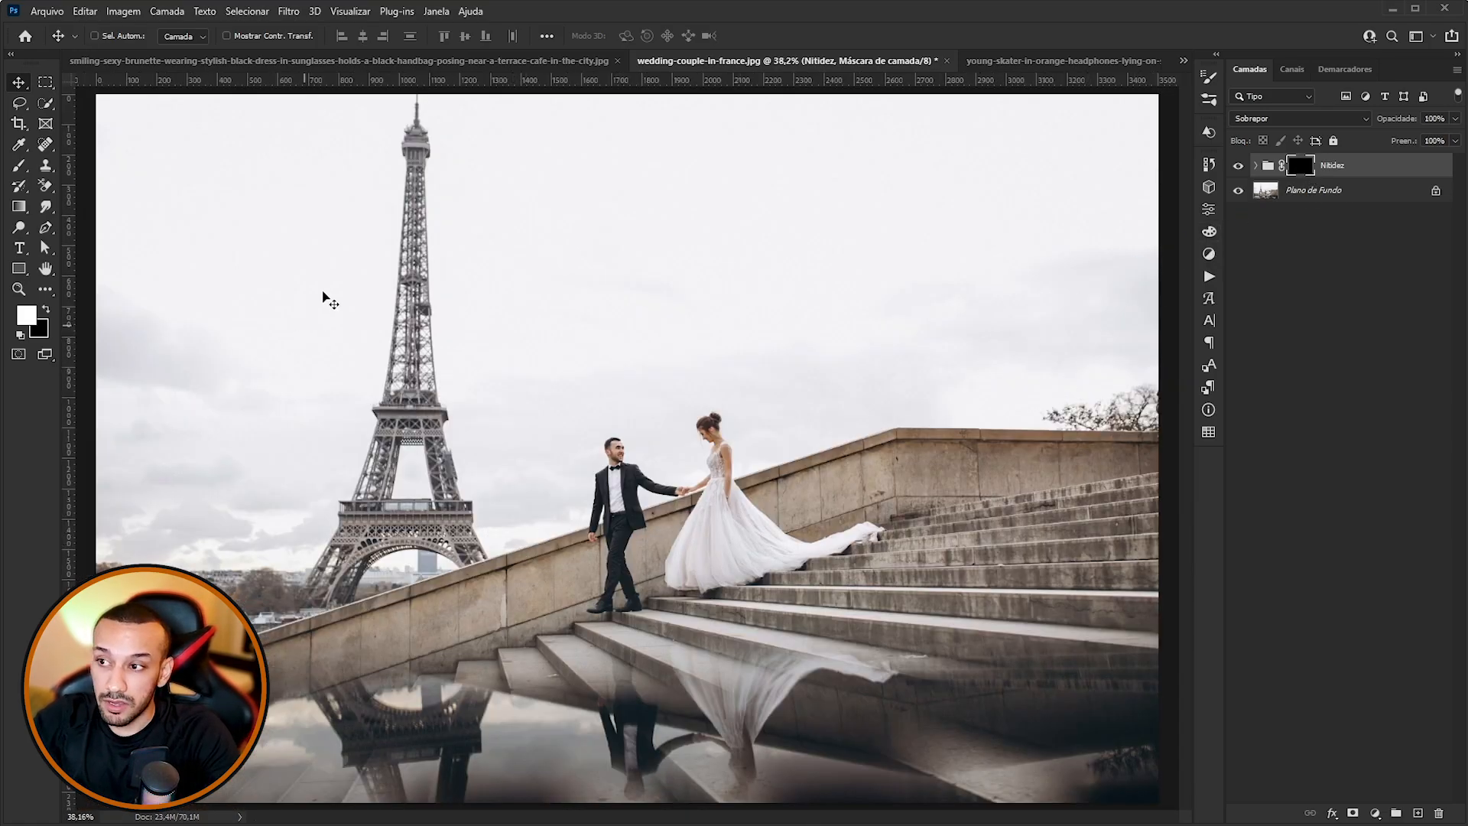
Set up the Brush tool with a soft round tip and white as the painting colour.
{"action": "key", "text": "b"}
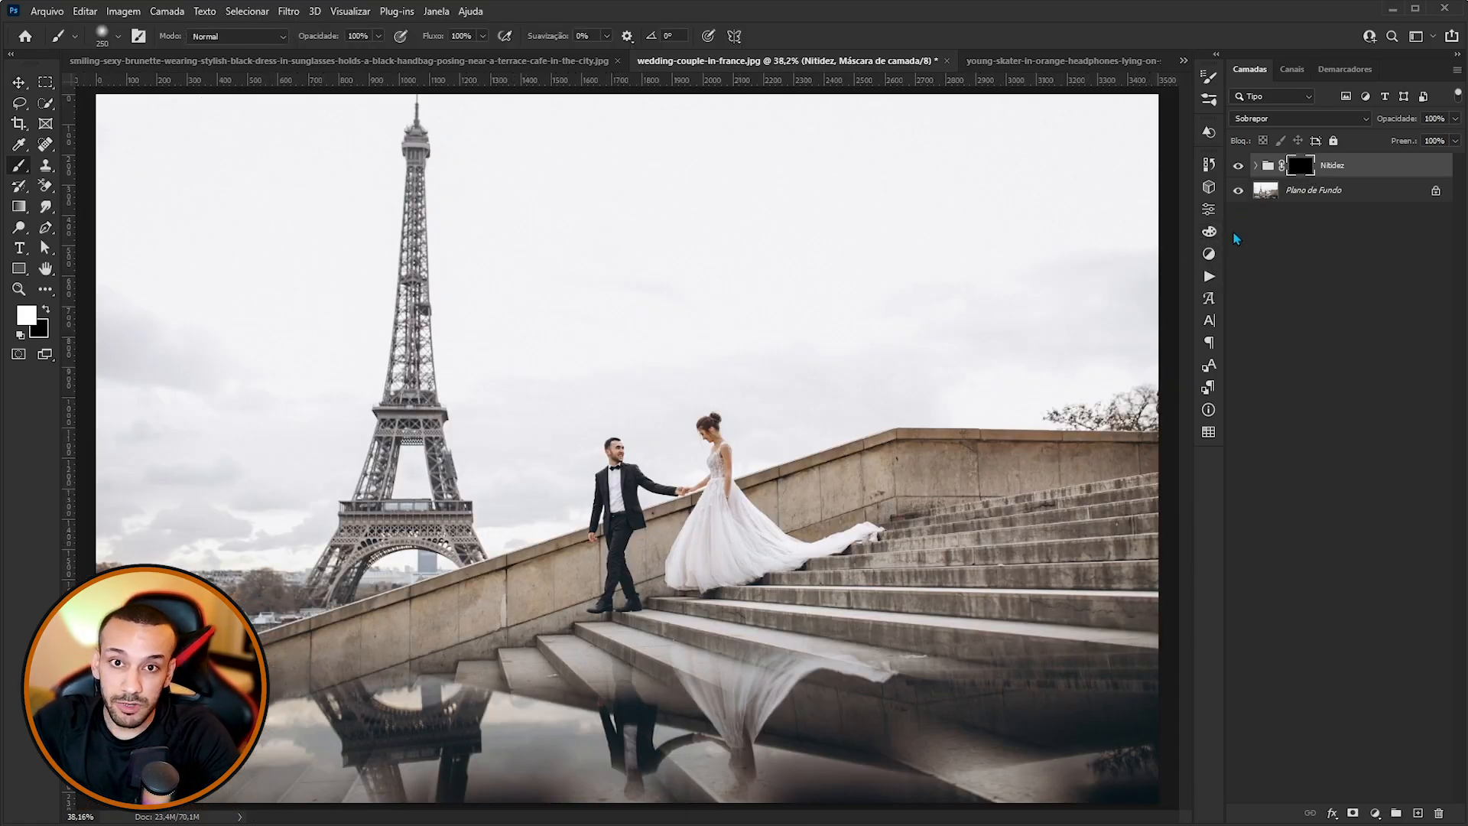
{"action": "scroll", "coordinate": [459, 543], "scroll_direction": "up", "scroll_amount": 3}
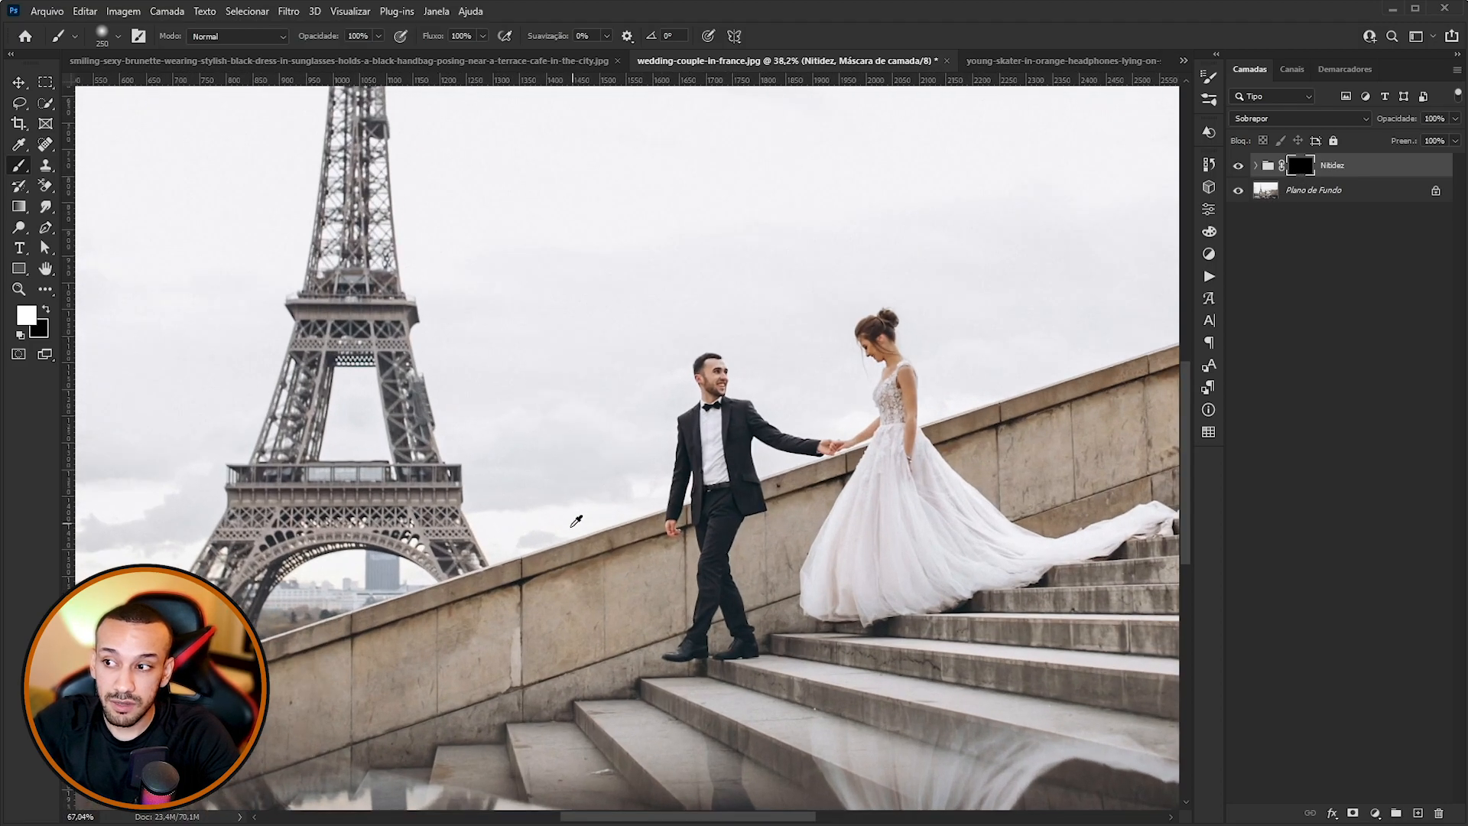
{"action": "scroll", "coordinate": [645, 492], "scroll_direction": "left", "scroll_amount": 3}
{"action": "key", "text": "x"}
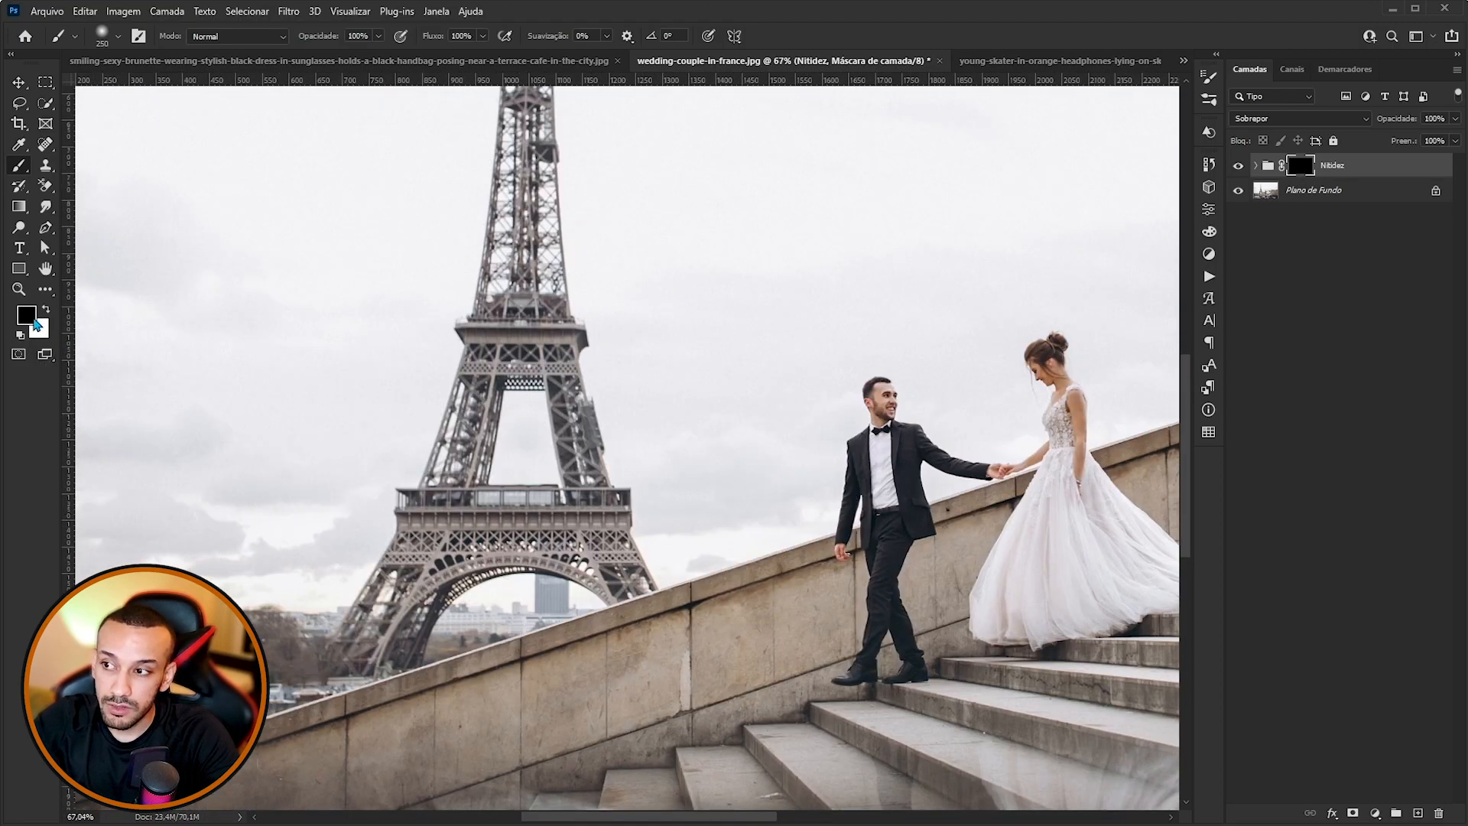
{"action": "key", "text": "x"}
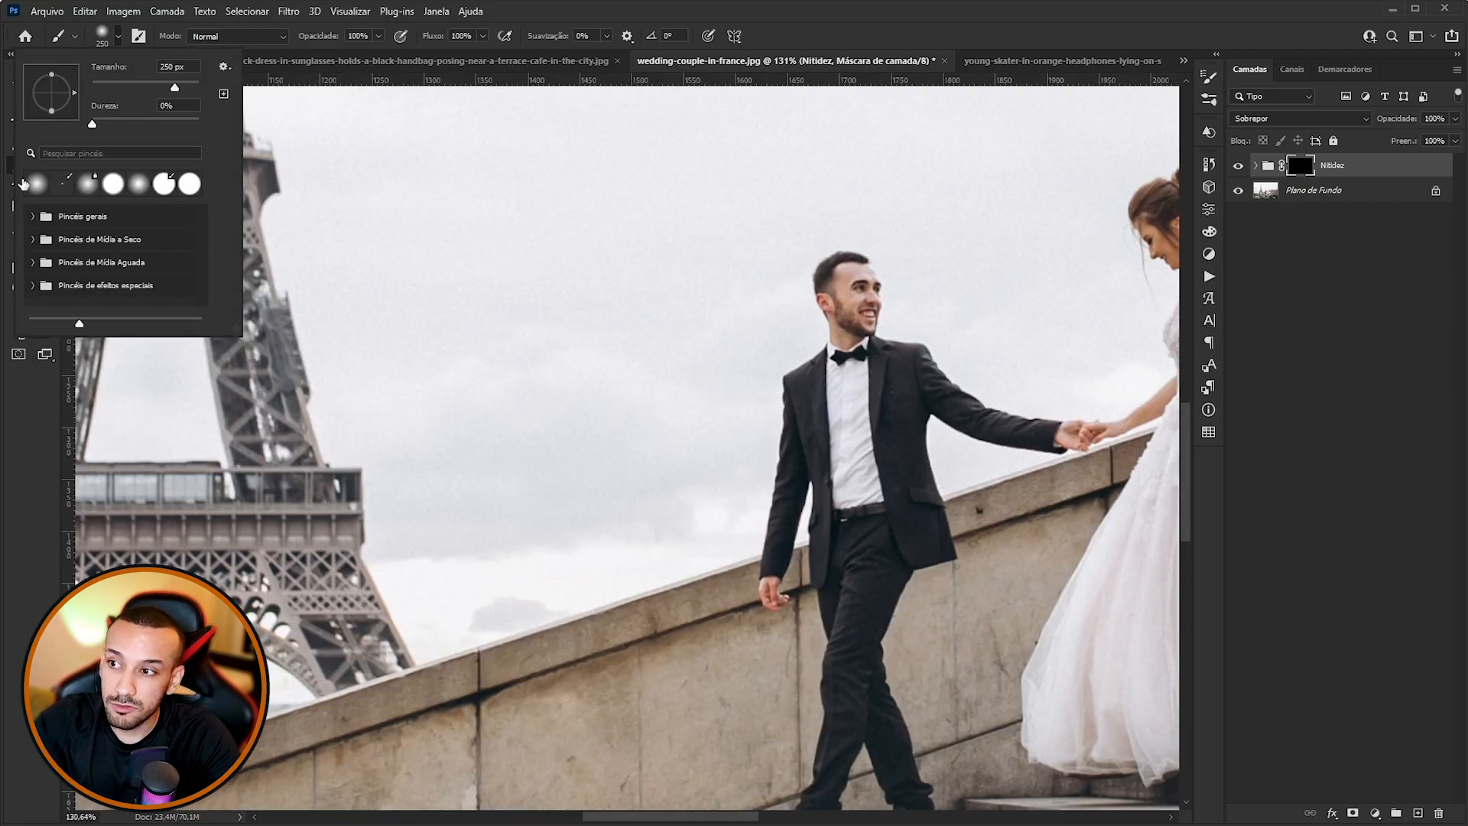
{"action": "left_click", "coordinate": [38, 190]}
Paint white over the groom and bride on the Nitidez mask, reducing the brush size for the finer areas.
{"action": "left_click", "coordinate": [826, 557]}
{"action": "mouse_move", "coordinate": [827, 557]}
{"action": "left_mouse_down"}
{"action": "mouse_move", "coordinate": [867, 600]}
{"action": "mouse_move", "coordinate": [879, 711]}
{"action": "mouse_move", "coordinate": [842, 409]}
{"action": "mouse_move", "coordinate": [821, 523]}
{"action": "left_mouse_up"}
{"action": "key", "text": "space"}
{"action": "key", "text": "space"}
{"action": "mouse_move", "coordinate": [822, 523]}
{"action": "left_mouse_down"}
{"action": "mouse_move", "coordinate": [631, 642]}
{"action": "mouse_move", "coordinate": [794, 271]}
{"action": "left_mouse_up"}
{"action": "key", "text": "space"}
{"action": "left_click_drag", "start_coordinate": [1094, 562], "coordinate": [805, 495]}
{"action": "key", "text": "bracketleft"}
{"action": "key", "text": "bracketleft"}
{"action": "key", "text": "bracketleft"}
{"action": "key", "text": "bracketleft"}
{"action": "left_click_drag", "start_coordinate": [805, 495], "coordinate": [1027, 478]}
{"action": "scroll", "coordinate": [501, 415], "scroll_direction": "down", "scroll_amount": 11}
{"action": "scroll", "coordinate": [468, 430], "scroll_direction": "down", "scroll_amount": 2}
{"action": "key", "text": "v"}
Check the background around the couple with the Nitidez group hidden and shown, and delete the group's painted mask.
{"action": "scroll", "coordinate": [688, 494], "scroll_direction": "up", "scroll_amount": 13}
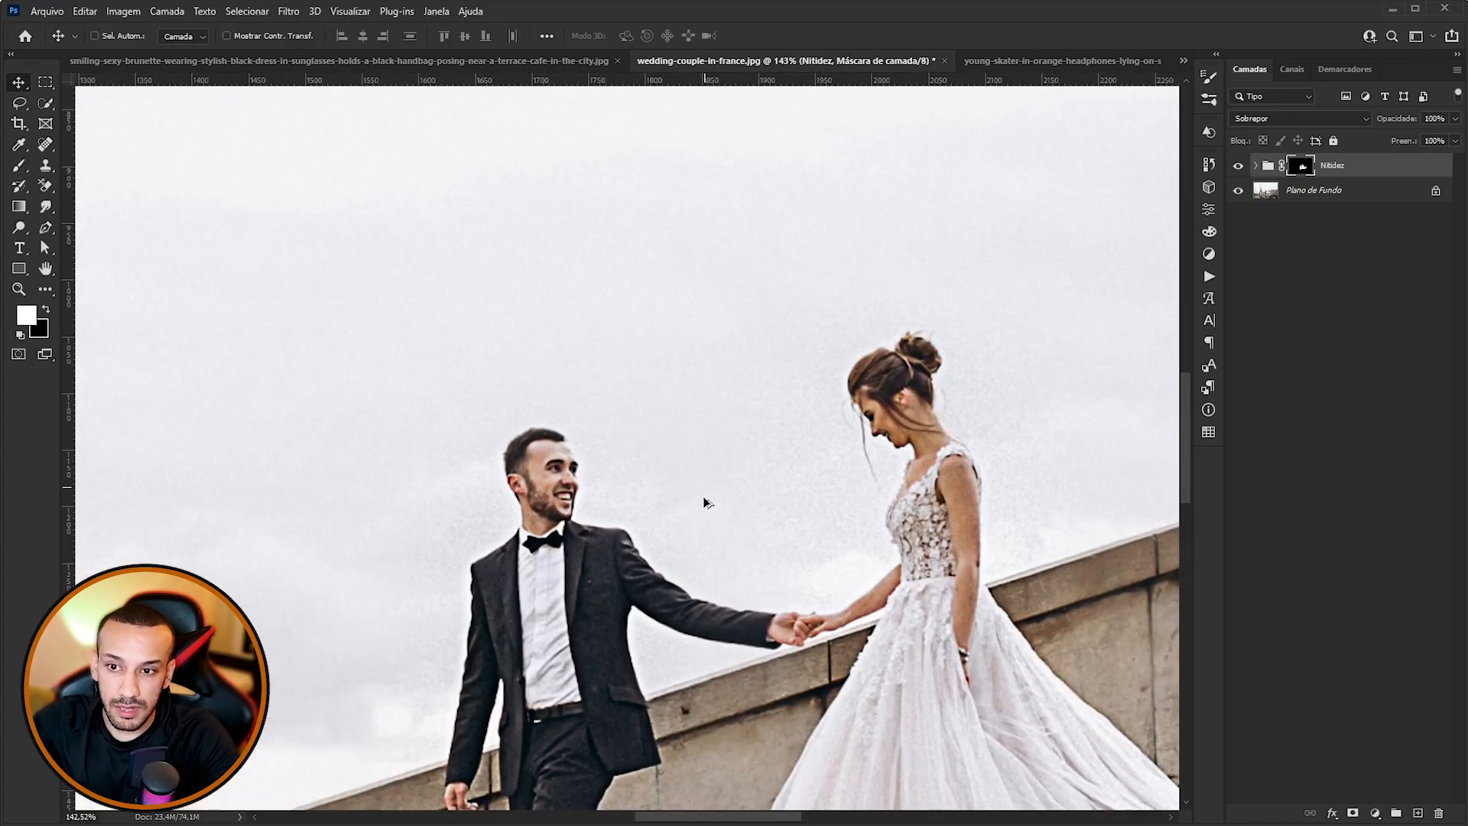
{"action": "scroll", "coordinate": [707, 501], "scroll_direction": "down", "scroll_amount": 6}
{"action": "scroll", "coordinate": [777, 448], "scroll_direction": "up", "scroll_amount": 4}
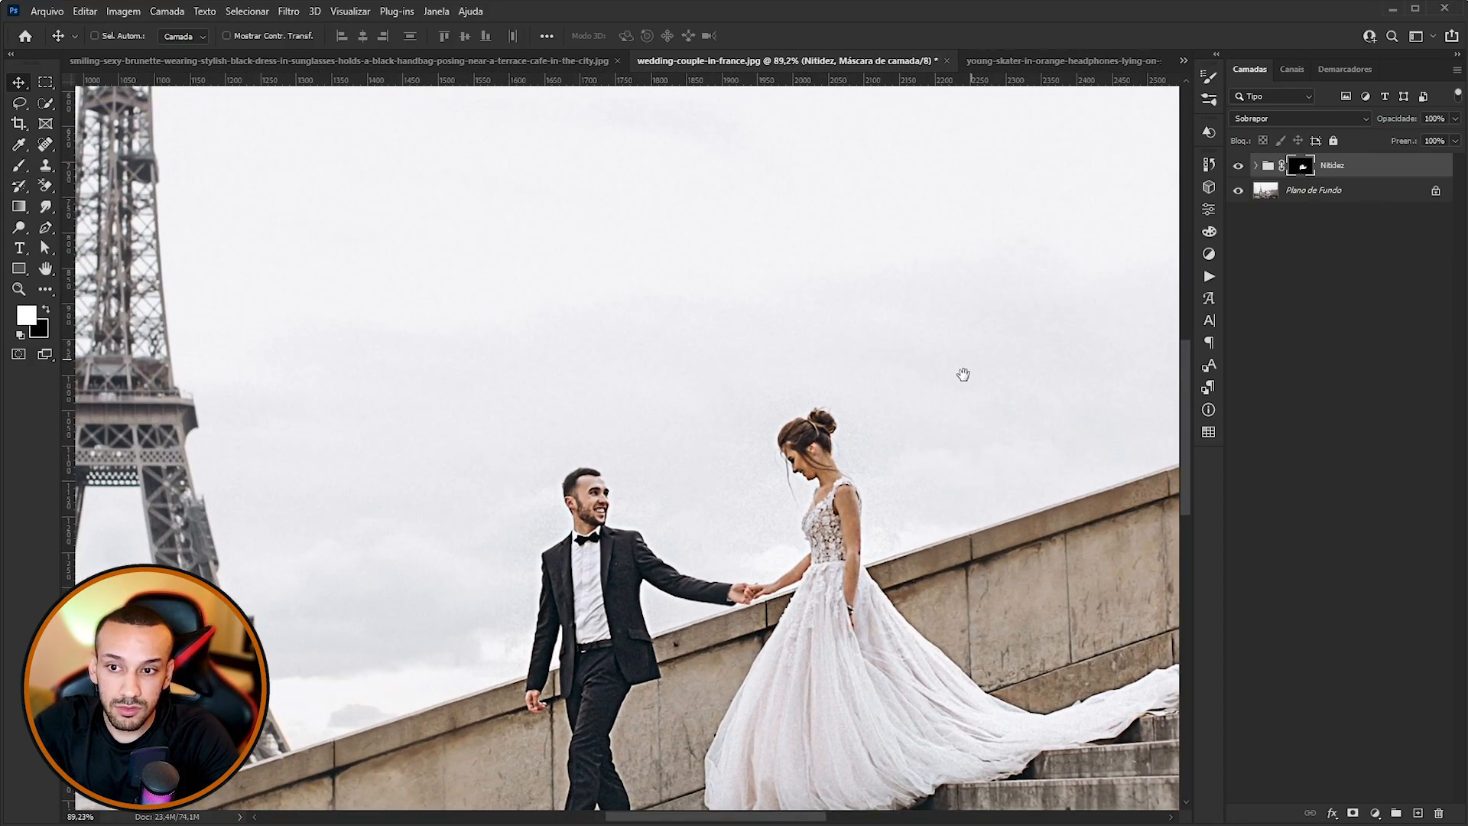
{"action": "scroll", "coordinate": [554, 561], "scroll_direction": "down", "scroll_amount": 7}
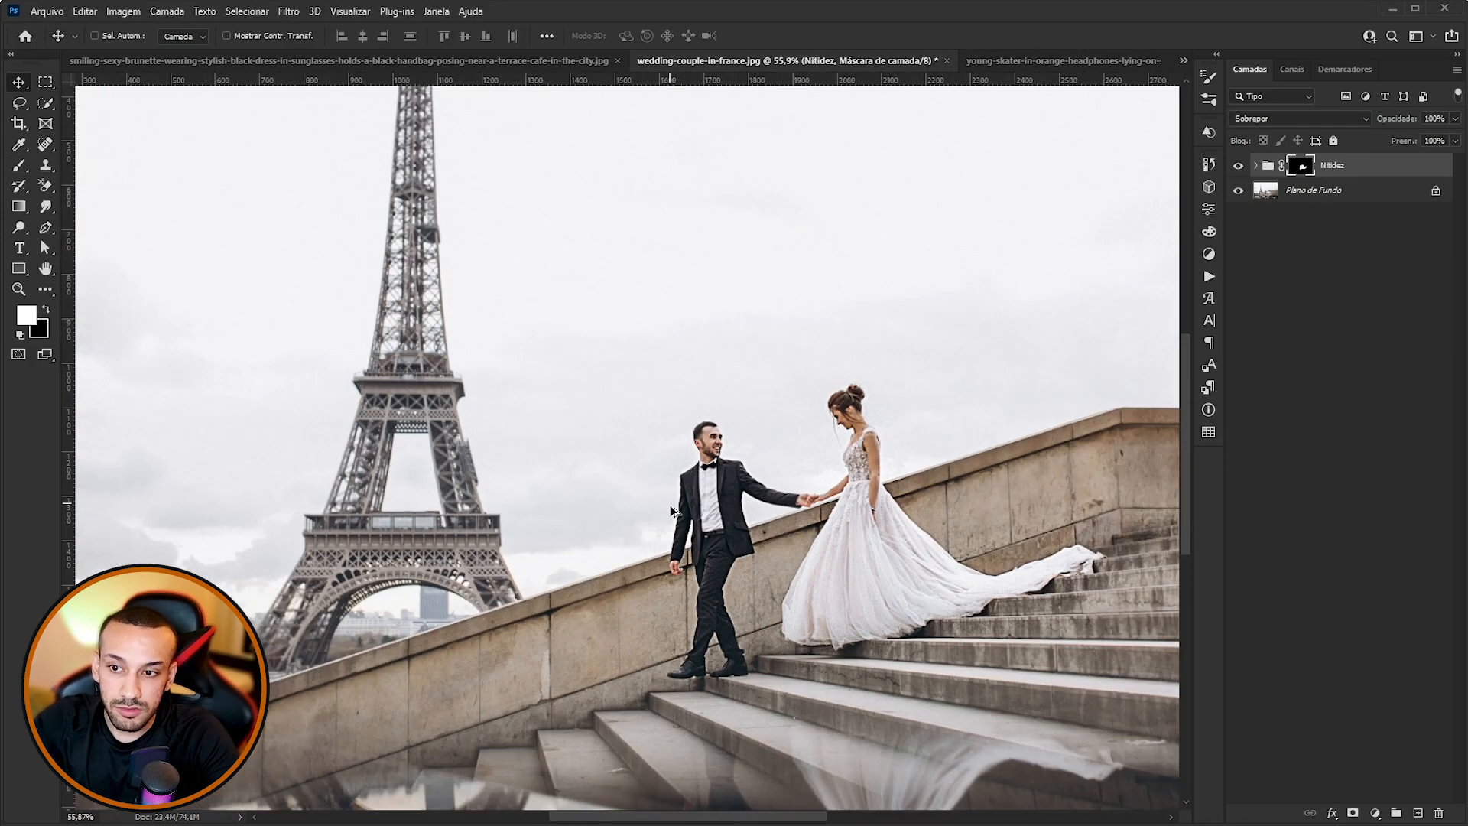
{"action": "left_click", "coordinate": [1239, 167]}
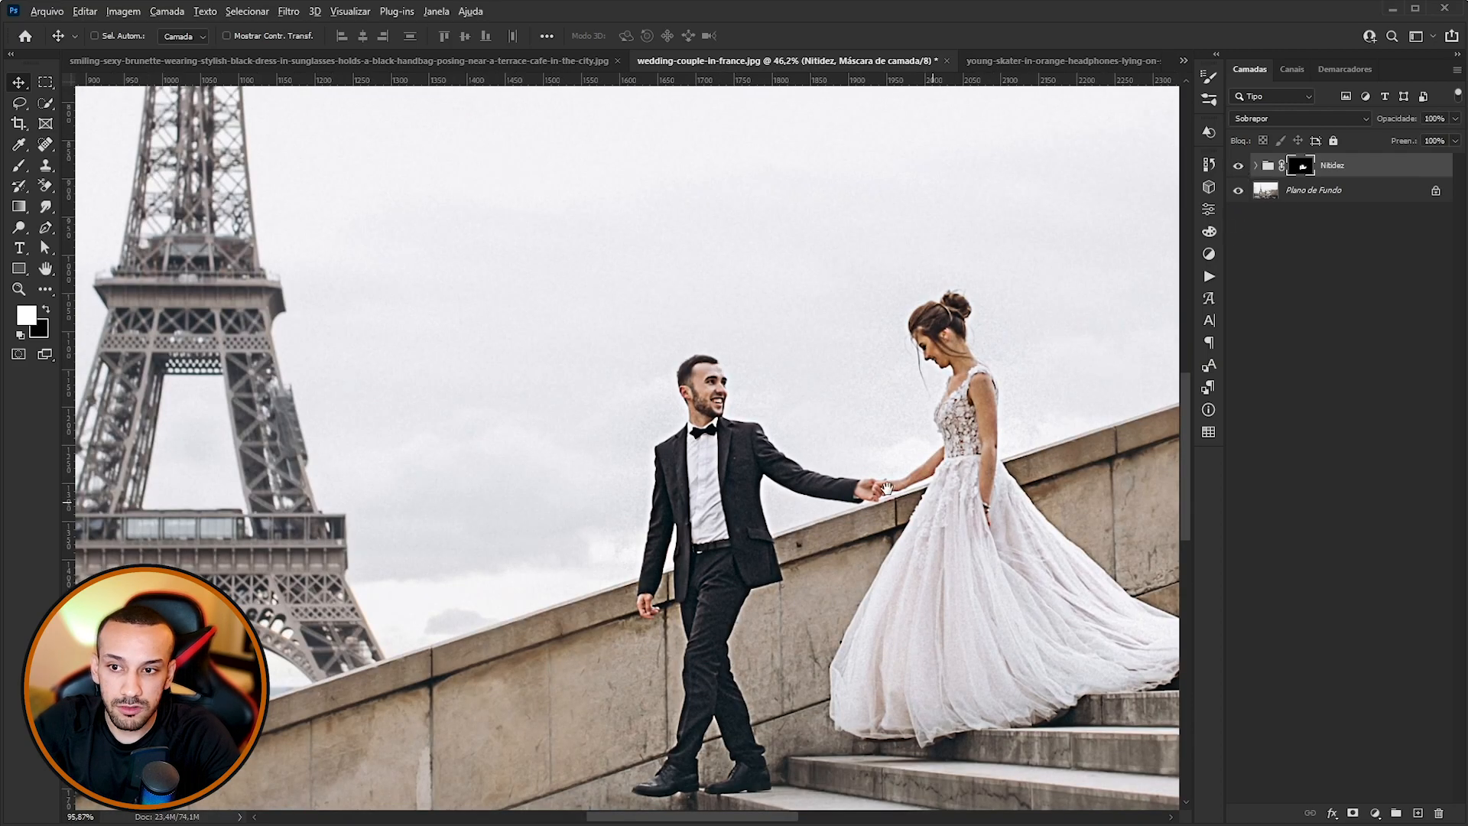
{"action": "left_click_drag", "start_coordinate": [872, 558], "coordinate": [779, 506]}
{"action": "right_click", "coordinate": [1302, 170]}
{"action": "left_click", "coordinate": [1311, 197]}
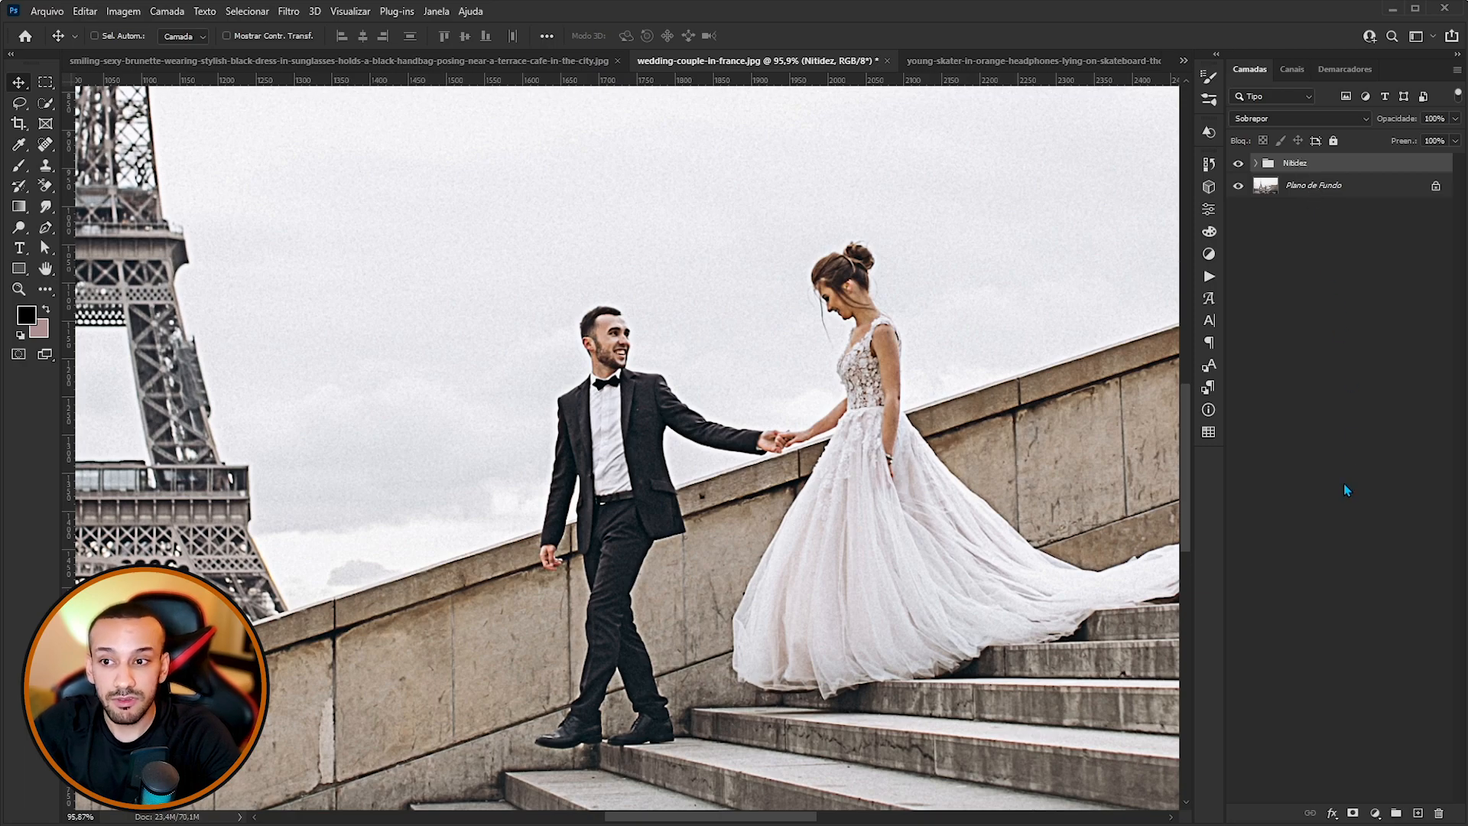
Add a fresh layer mask to the Nitidez group and invert it to black.
{"action": "left_click", "coordinate": [1351, 812]}
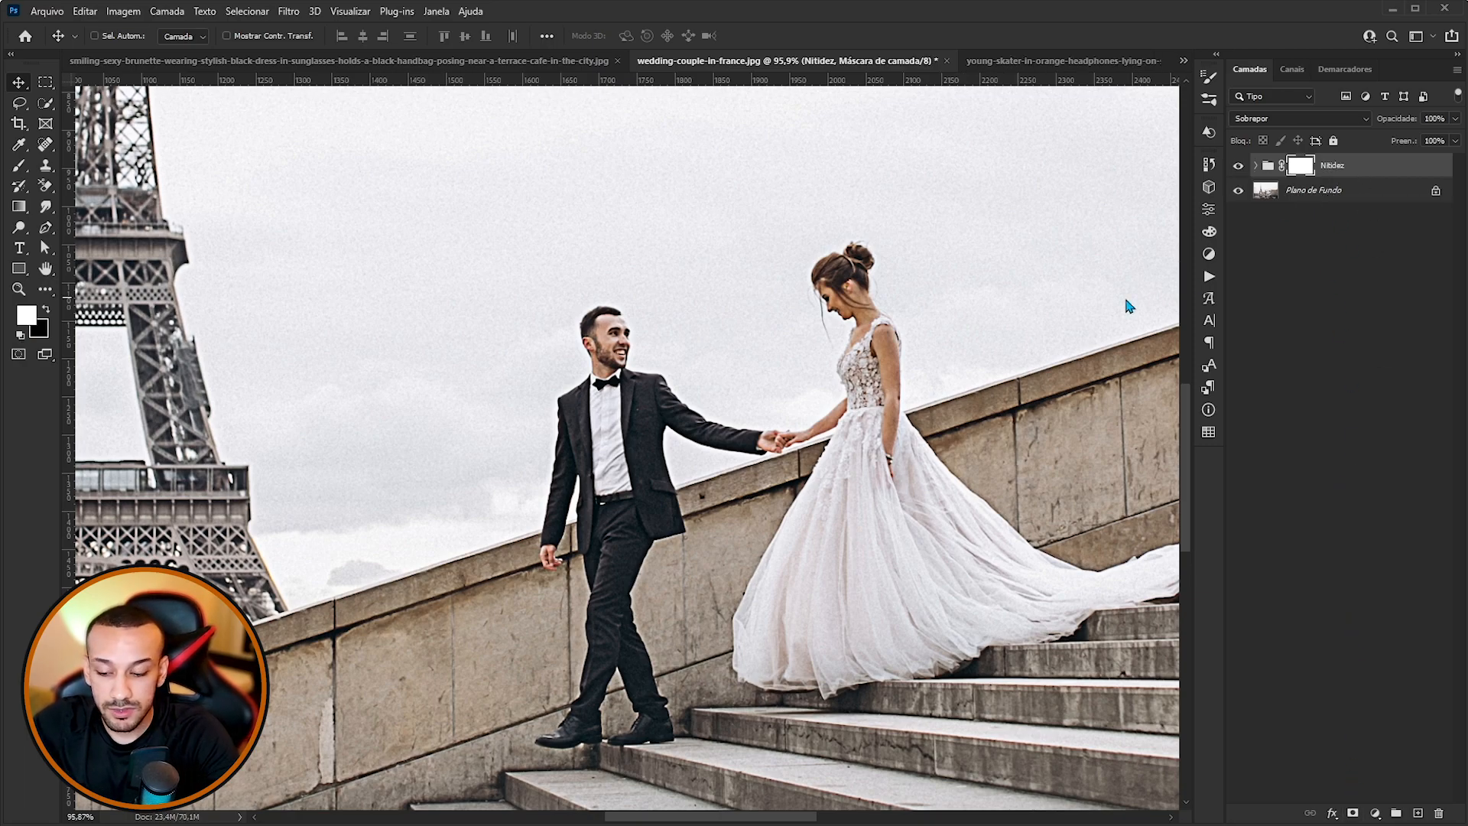
{"action": "key", "text": "ctrl+i"}
{"action": "scroll", "coordinate": [826, 431], "scroll_direction": "down", "scroll_amount": 3}
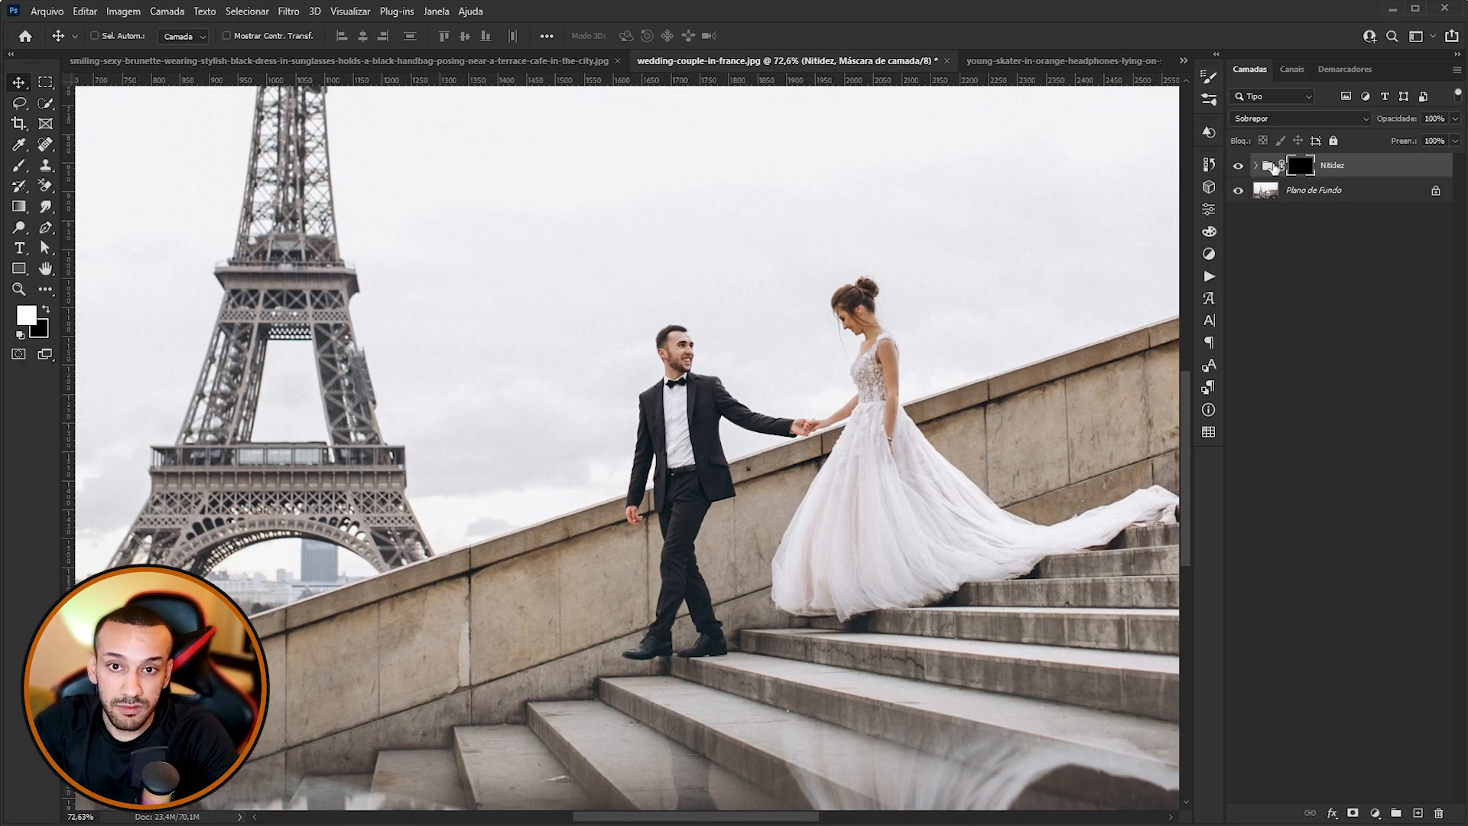
Select the photo's subject automatically (Assunto) from the Normal layer inside the Nitidez group.
{"action": "left_click", "coordinate": [1257, 166]}
{"action": "left_click", "coordinate": [1323, 253]}
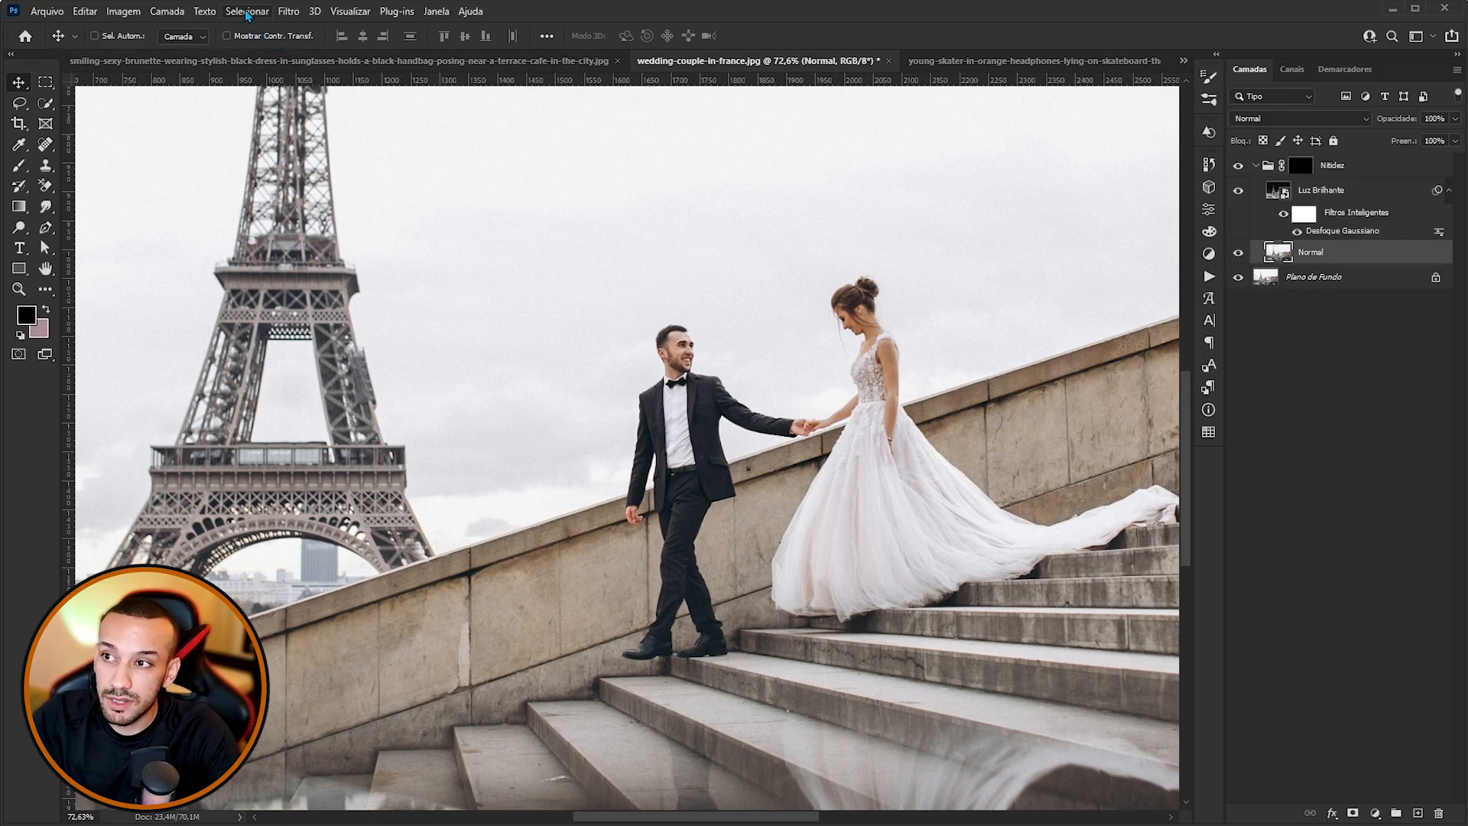
{"action": "left_click", "coordinate": [246, 11]}
{"action": "left_click", "coordinate": [290, 202]}
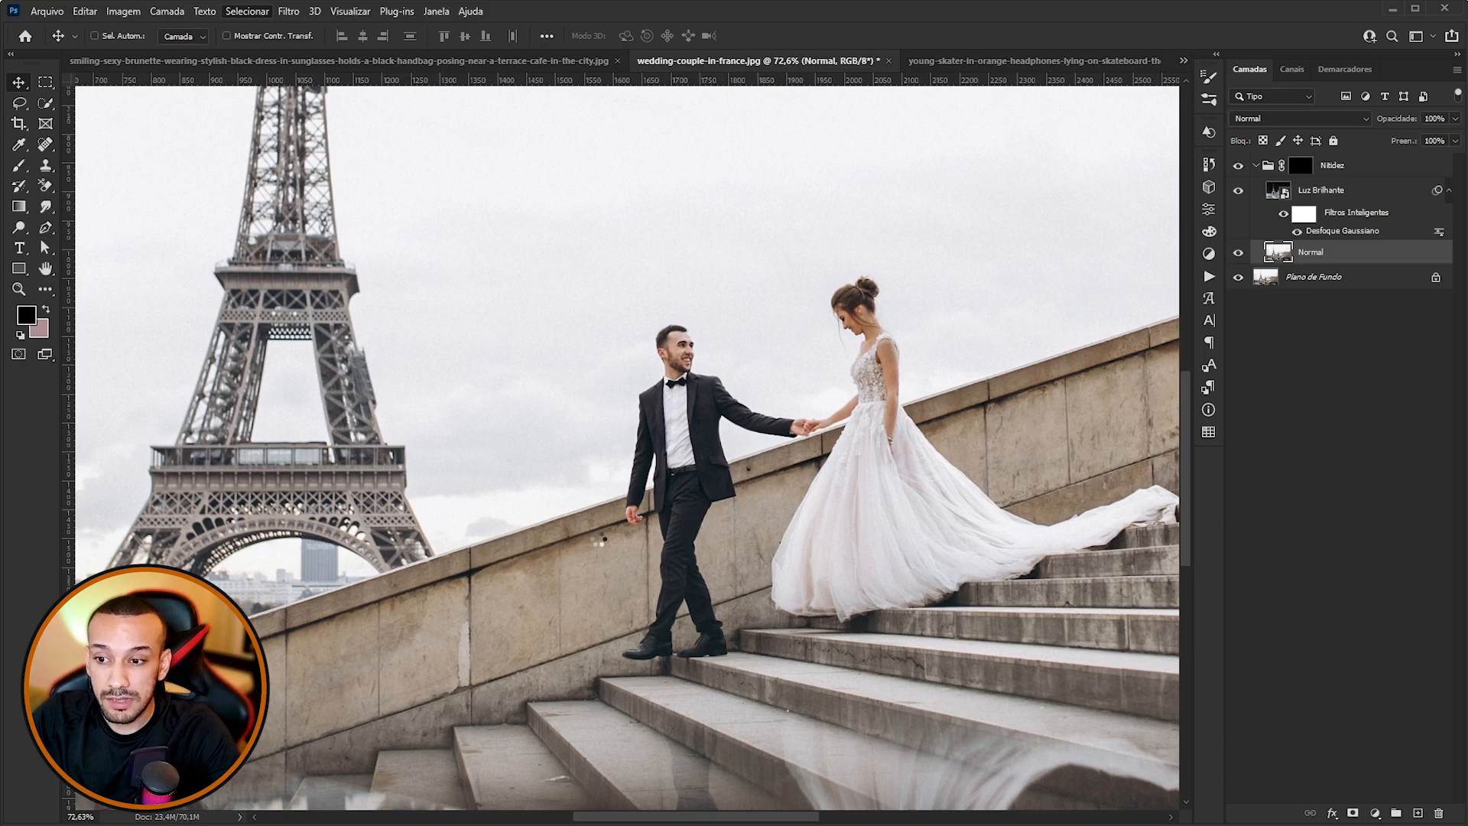
{"action": "scroll", "coordinate": [539, 646], "scroll_direction": "down", "scroll_amount": 5}
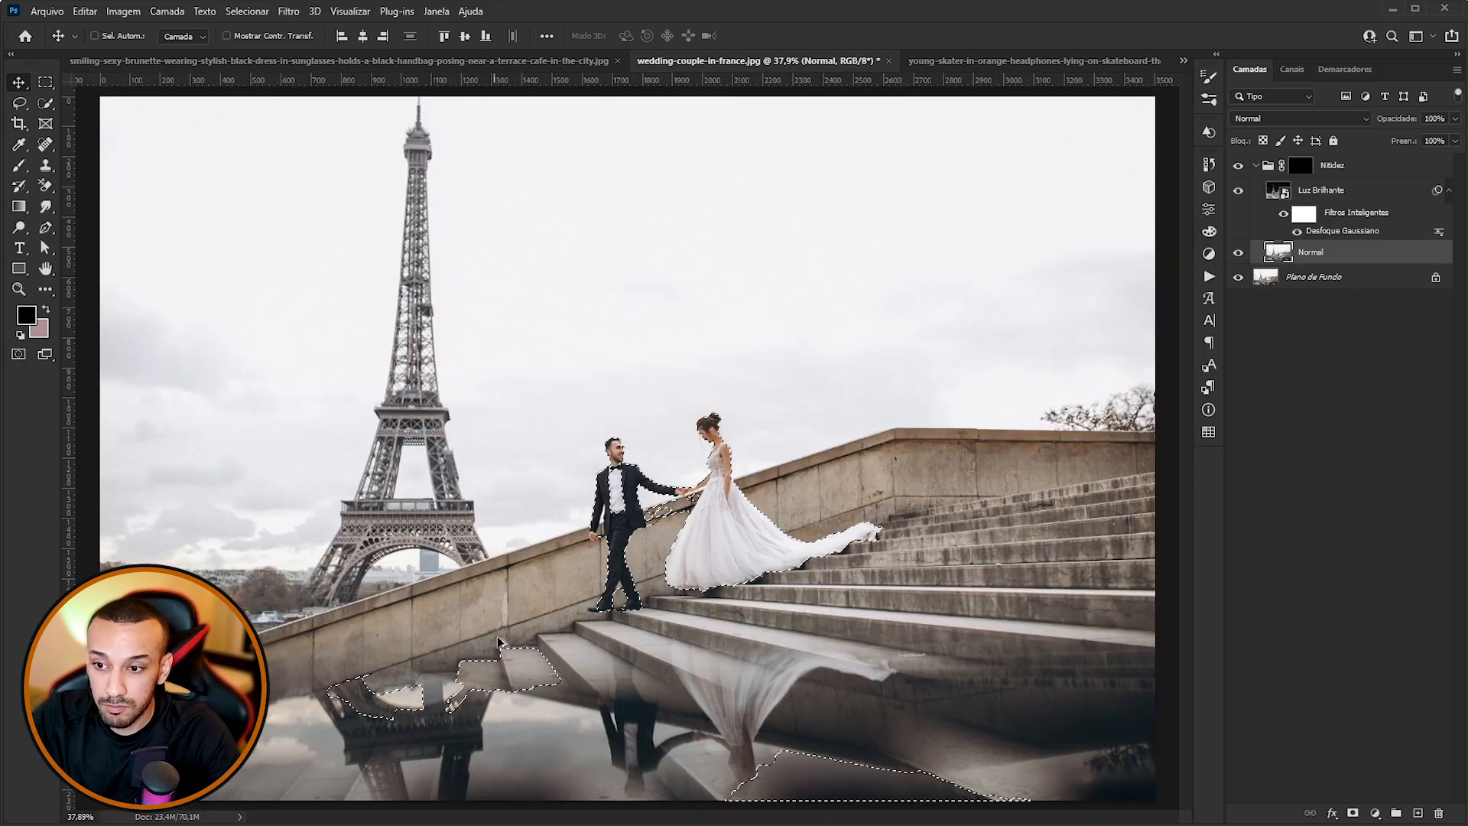
{"action": "scroll", "coordinate": [615, 583], "scroll_direction": "up", "scroll_amount": 1}
{"action": "scroll", "coordinate": [557, 598], "scroll_direction": "up", "scroll_amount": 1}
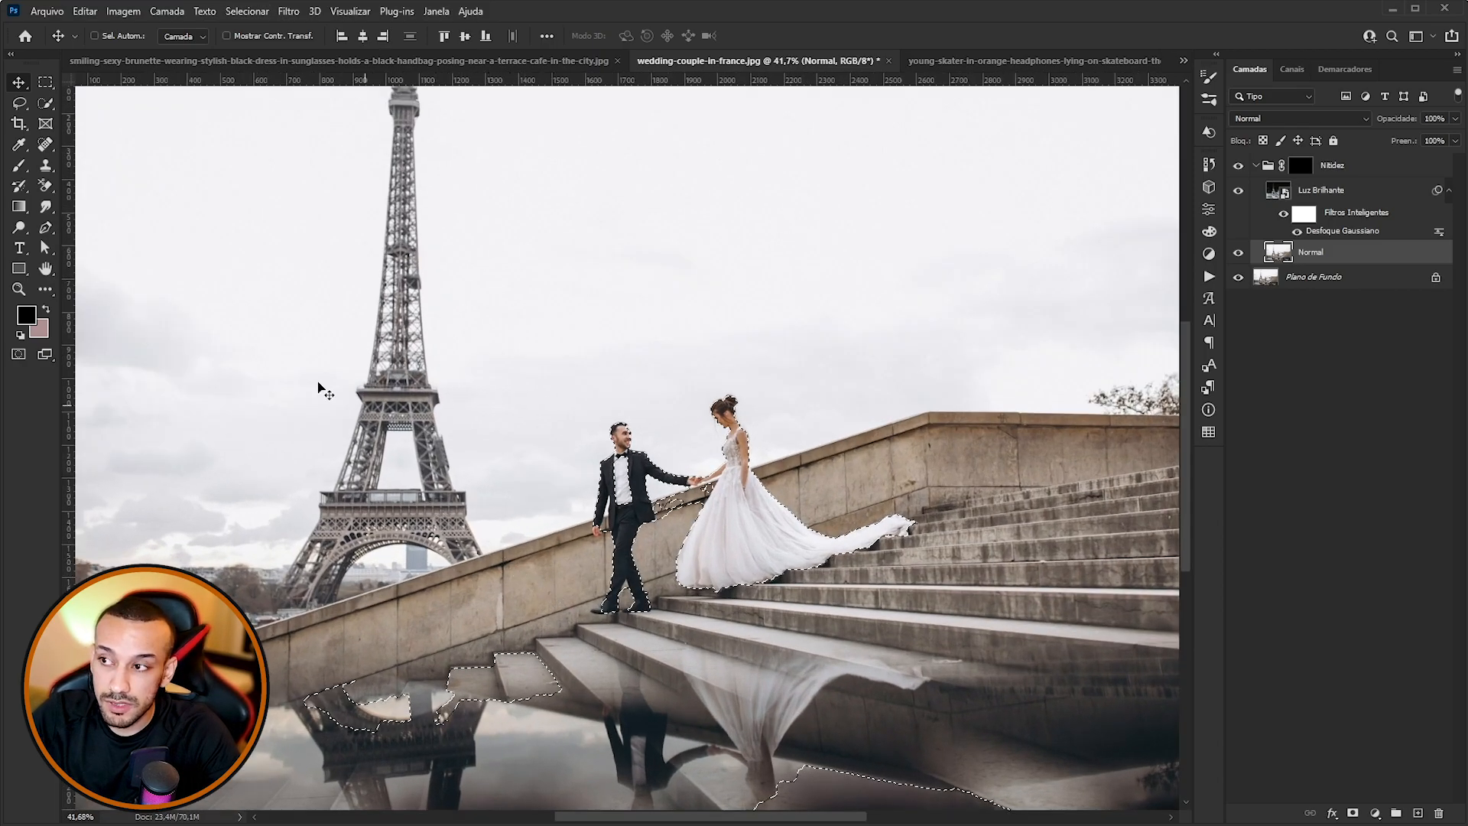
Subtract the stray stair and water-reflection areas from the selection with the Quick Selection tool, using a 50 px brush.
{"action": "left_click", "coordinate": [46, 102]}
{"action": "scroll", "coordinate": [504, 673], "scroll_direction": "up", "scroll_amount": 5}
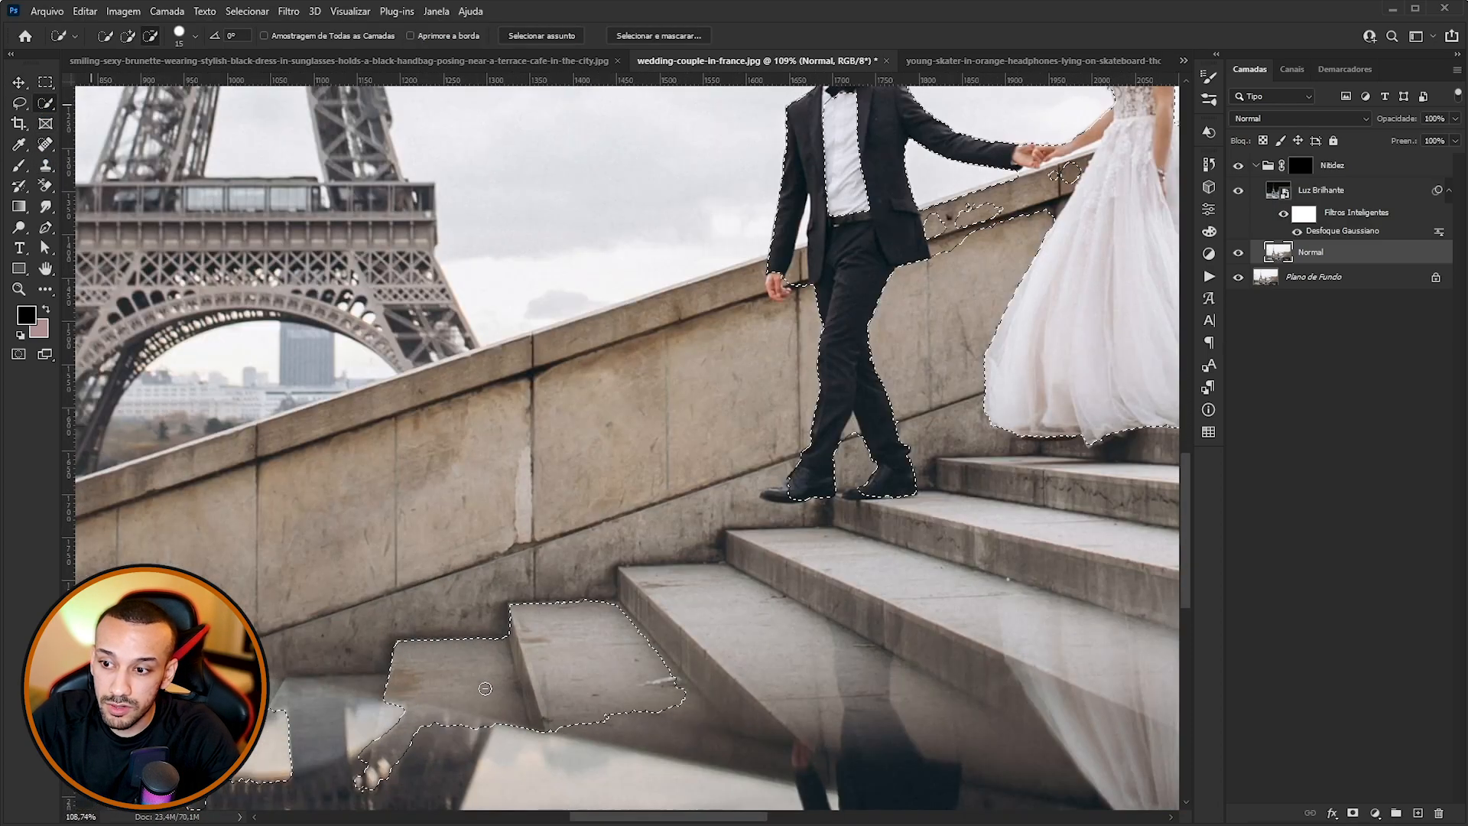
{"action": "key", "text": "bracketright"}
{"action": "key", "text": "bracketright"}
{"action": "key", "text": "bracketright"}
{"action": "key", "text": "bracketright"}
{"action": "key", "text": "bracketright"}
{"action": "key", "text": "bracketright"}
{"action": "key", "text": "bracketright"}
{"action": "scroll", "coordinate": [528, 677], "scroll_direction": "down", "scroll_amount": 2}
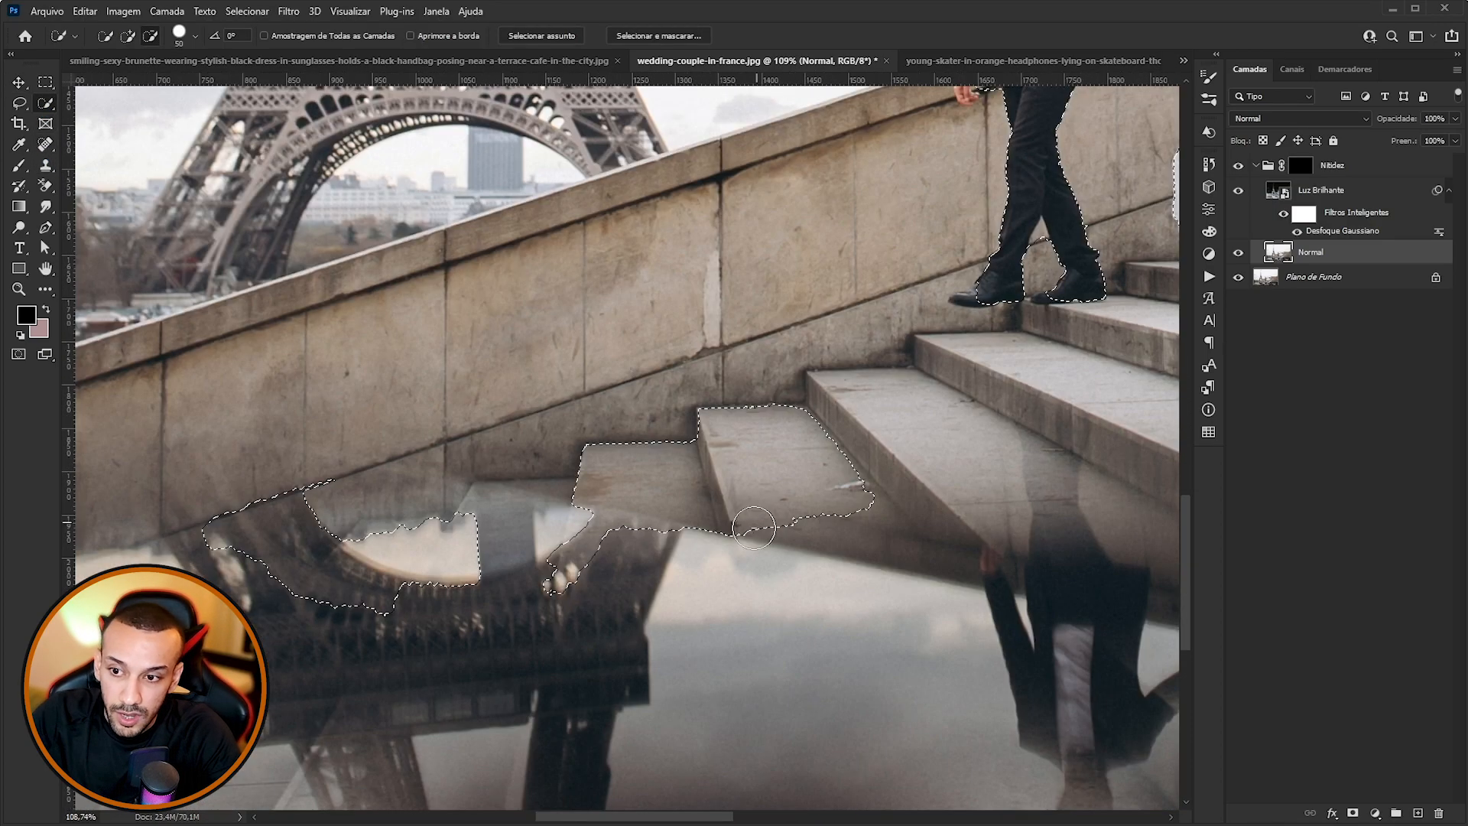
{"action": "mouse_move", "coordinate": [822, 490]}
{"action": "left_mouse_down"}
{"action": "mouse_move", "coordinate": [789, 519]}
{"action": "mouse_move", "coordinate": [696, 458]}
{"action": "mouse_move", "coordinate": [390, 568]}
{"action": "left_mouse_up"}
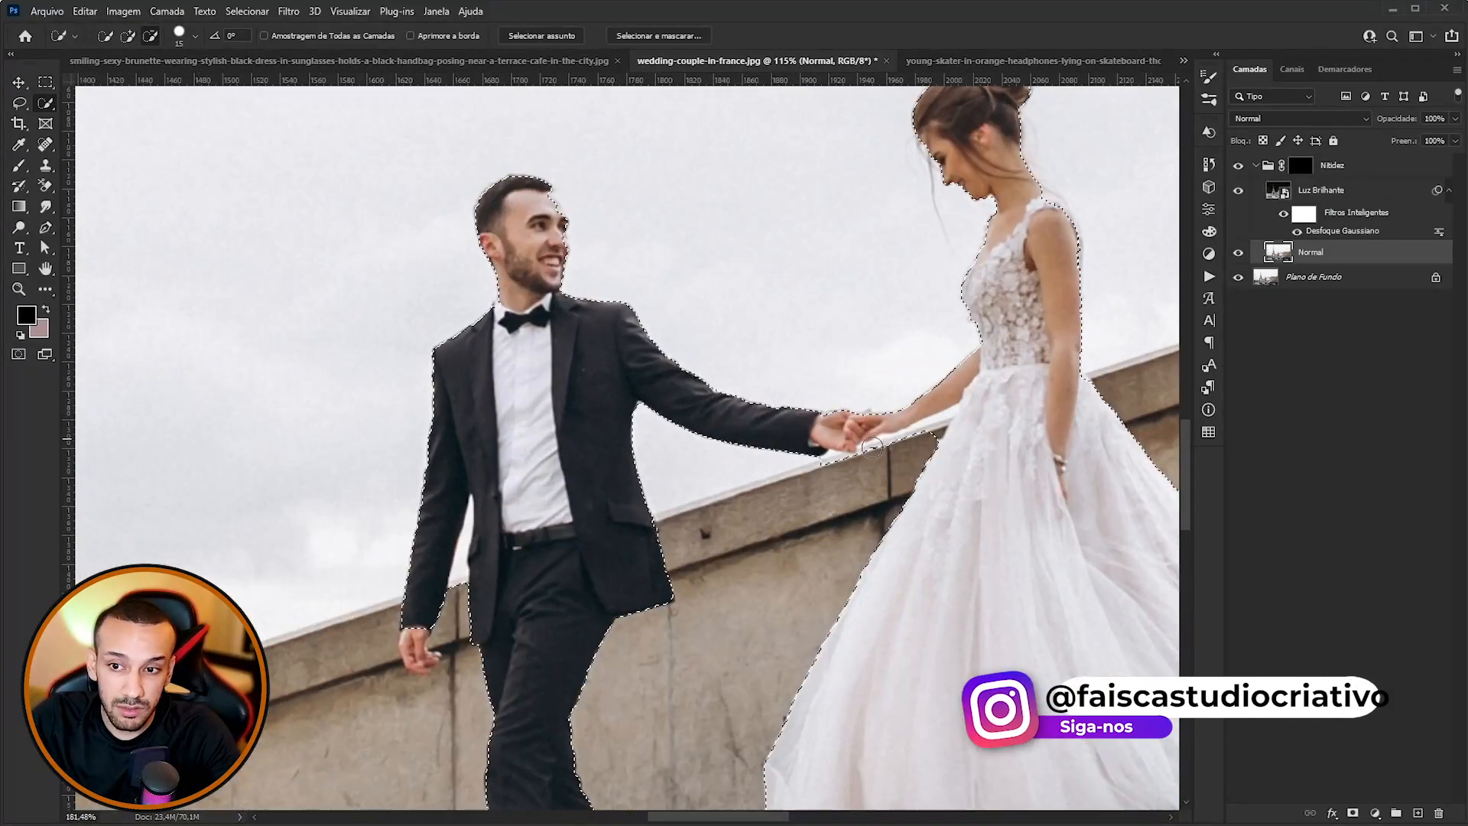
Examine the selection edges up close around the groom's suit, the joined hands and the wedding dress.
{"action": "scroll", "coordinate": [801, 482], "scroll_direction": "up", "scroll_amount": 3}
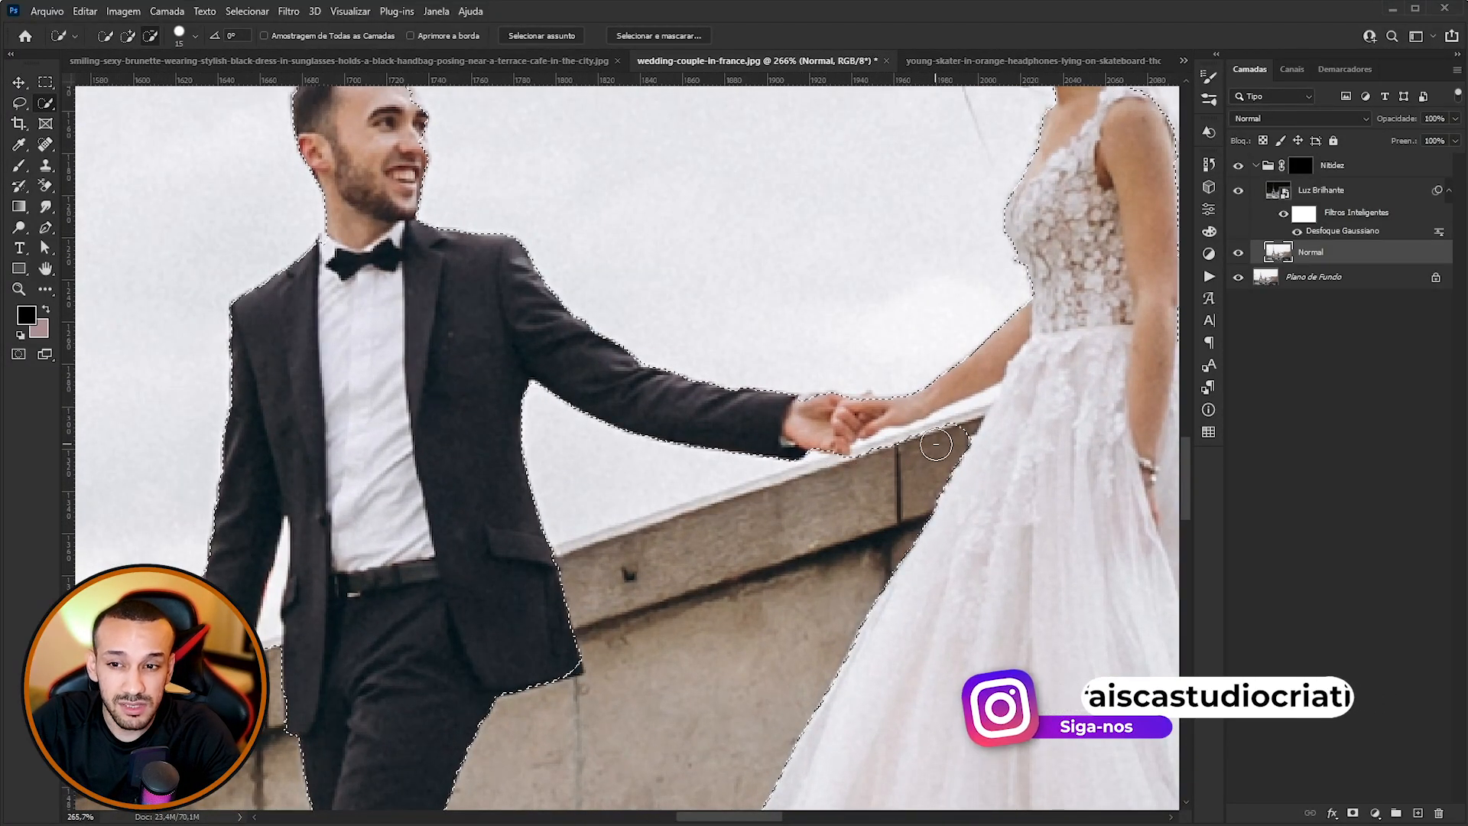
{"action": "scroll", "coordinate": [833, 499], "scroll_direction": "down", "scroll_amount": 2}
{"action": "scroll", "coordinate": [834, 499], "scroll_direction": "down", "scroll_amount": 4}
{"action": "scroll", "coordinate": [663, 457], "scroll_direction": "up", "scroll_amount": 8}
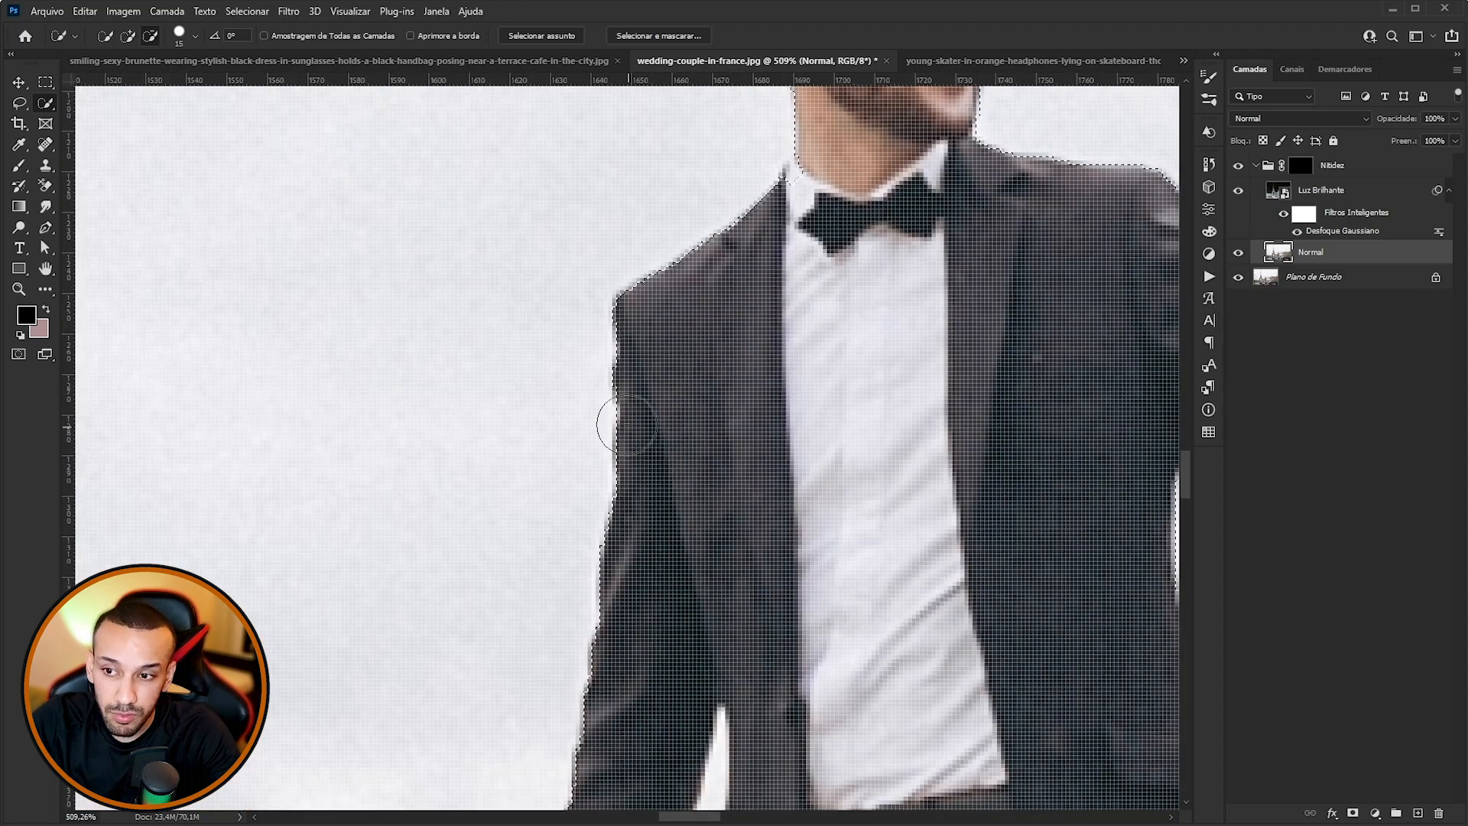
{"action": "scroll", "coordinate": [627, 424], "scroll_direction": "down", "scroll_amount": 4}
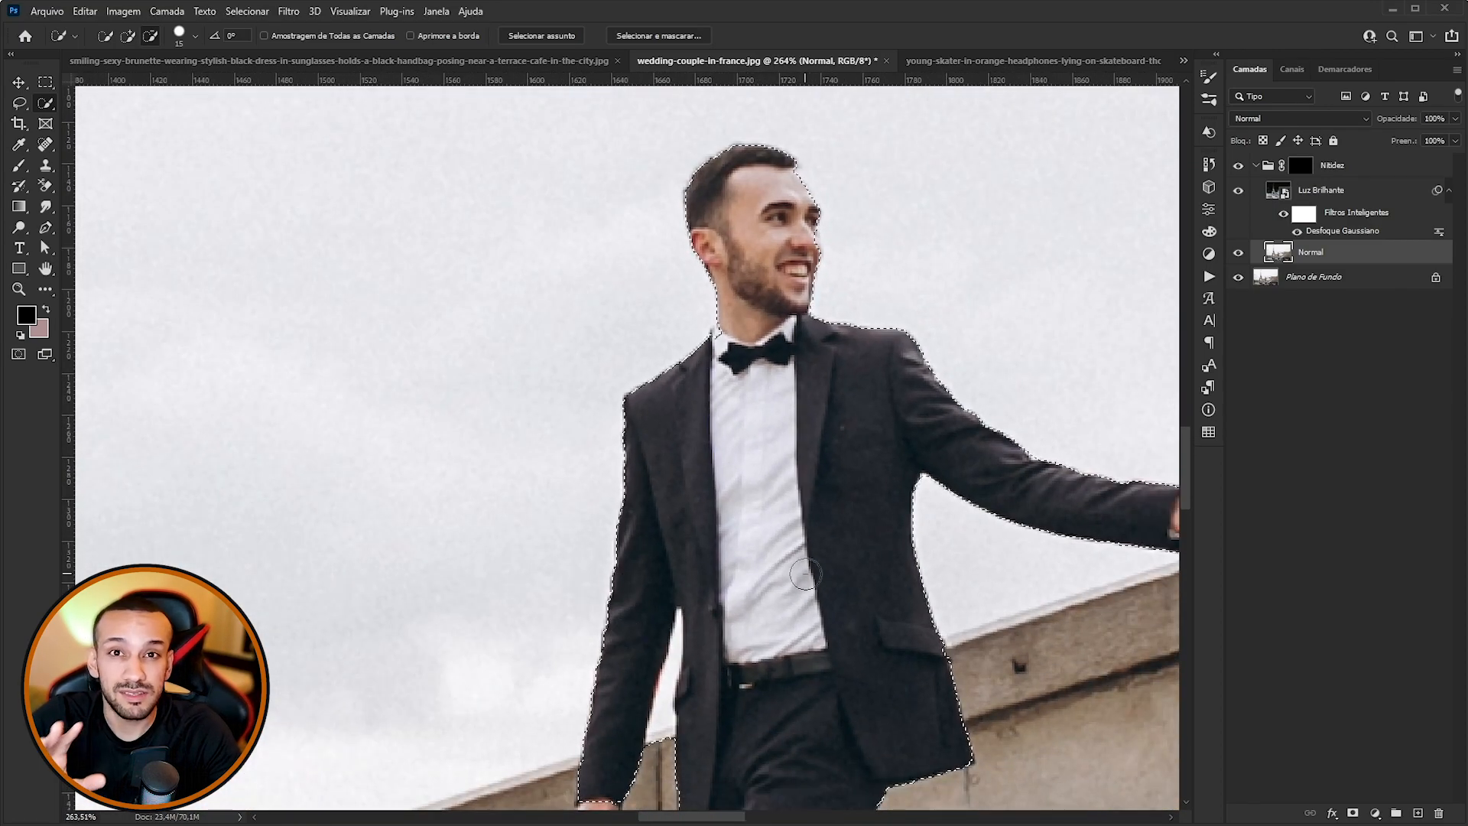
{"action": "scroll", "coordinate": [901, 550], "scroll_direction": "down", "scroll_amount": 4}
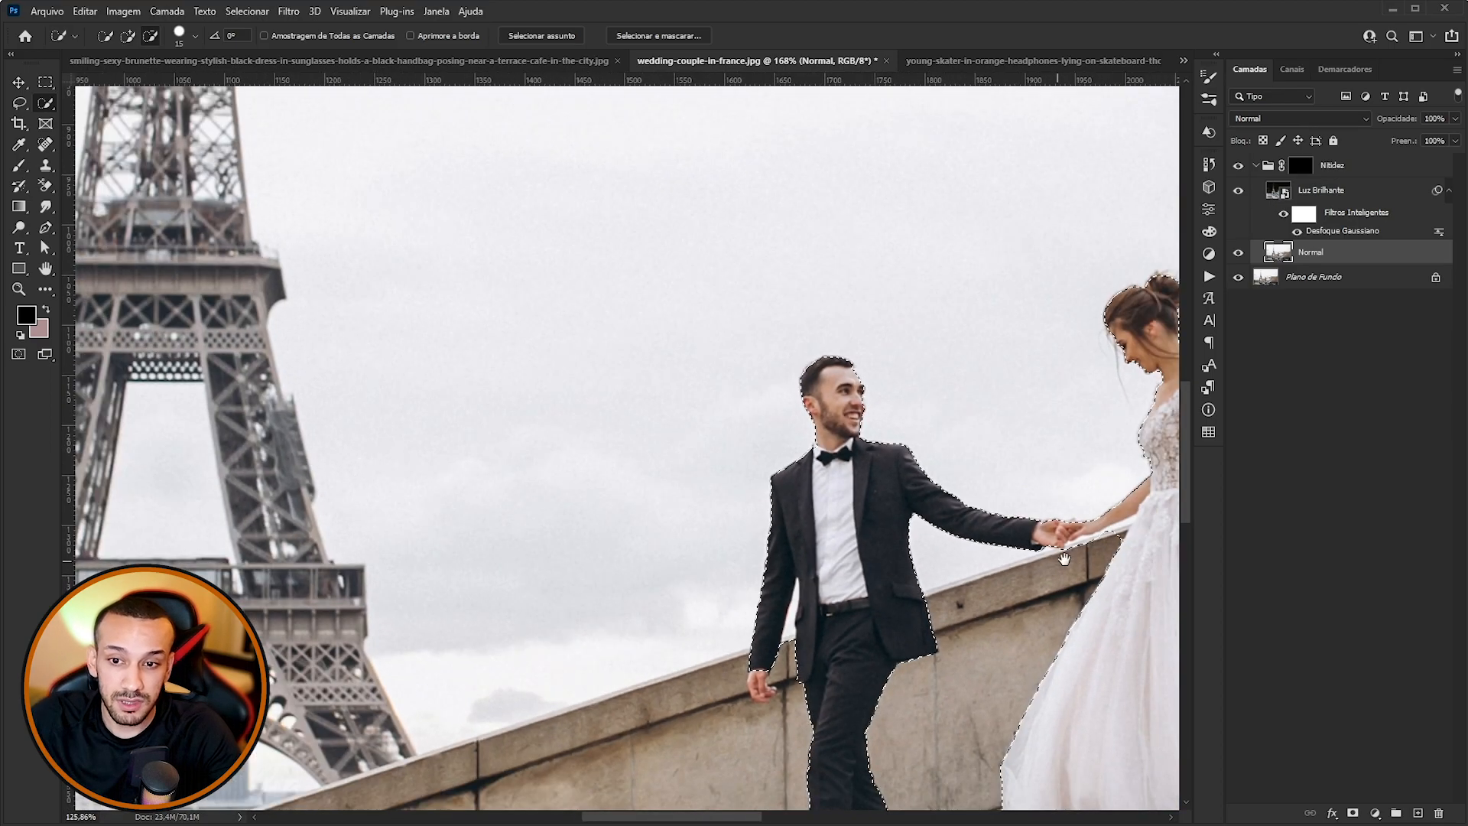
{"action": "scroll", "coordinate": [1063, 558], "scroll_direction": "down", "scroll_amount": 4}
{"action": "scroll", "coordinate": [771, 520], "scroll_direction": "up", "scroll_amount": 2}
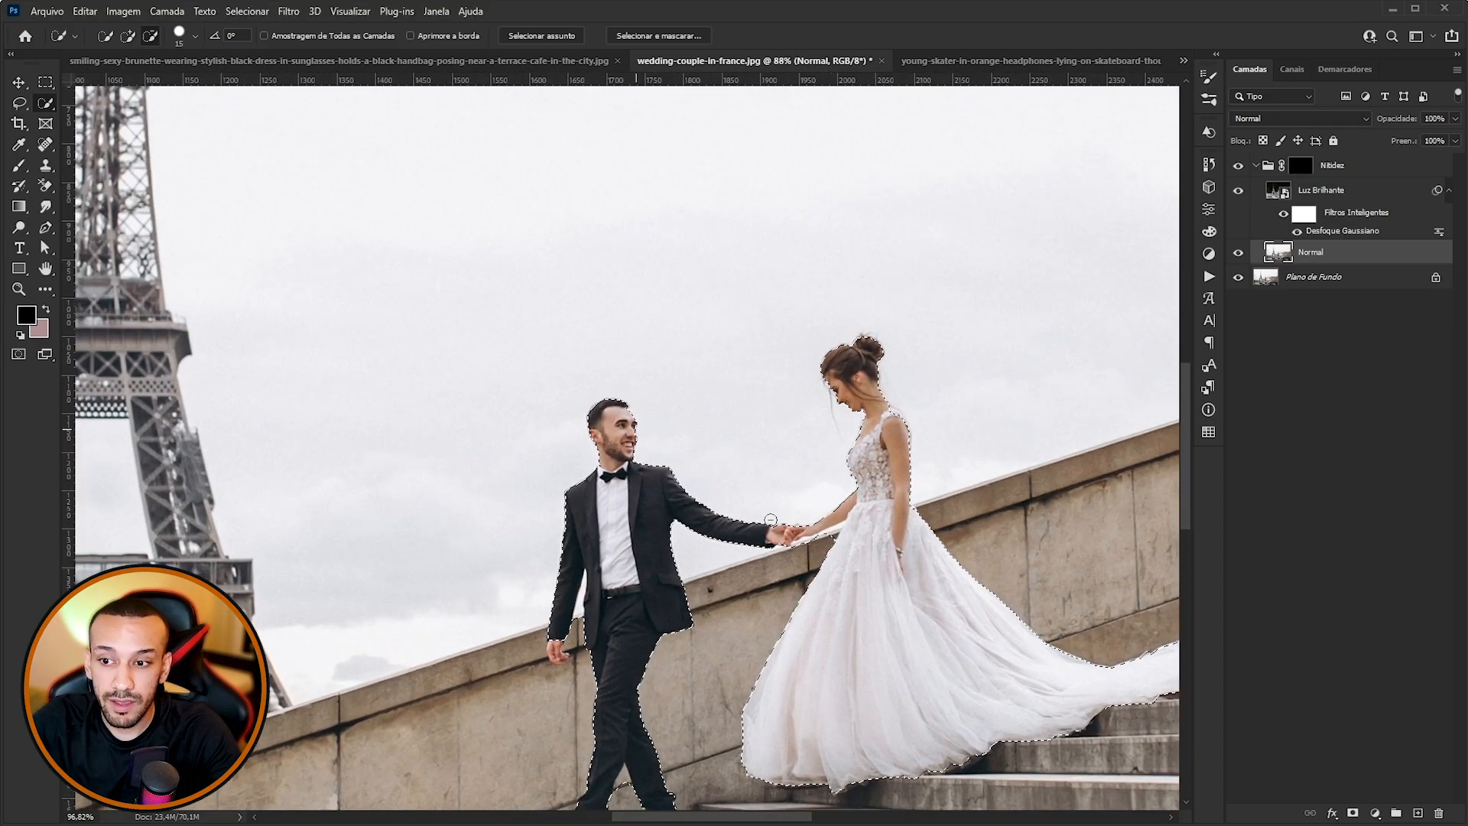
{"action": "scroll", "coordinate": [737, 492], "scroll_direction": "up", "scroll_amount": 1}
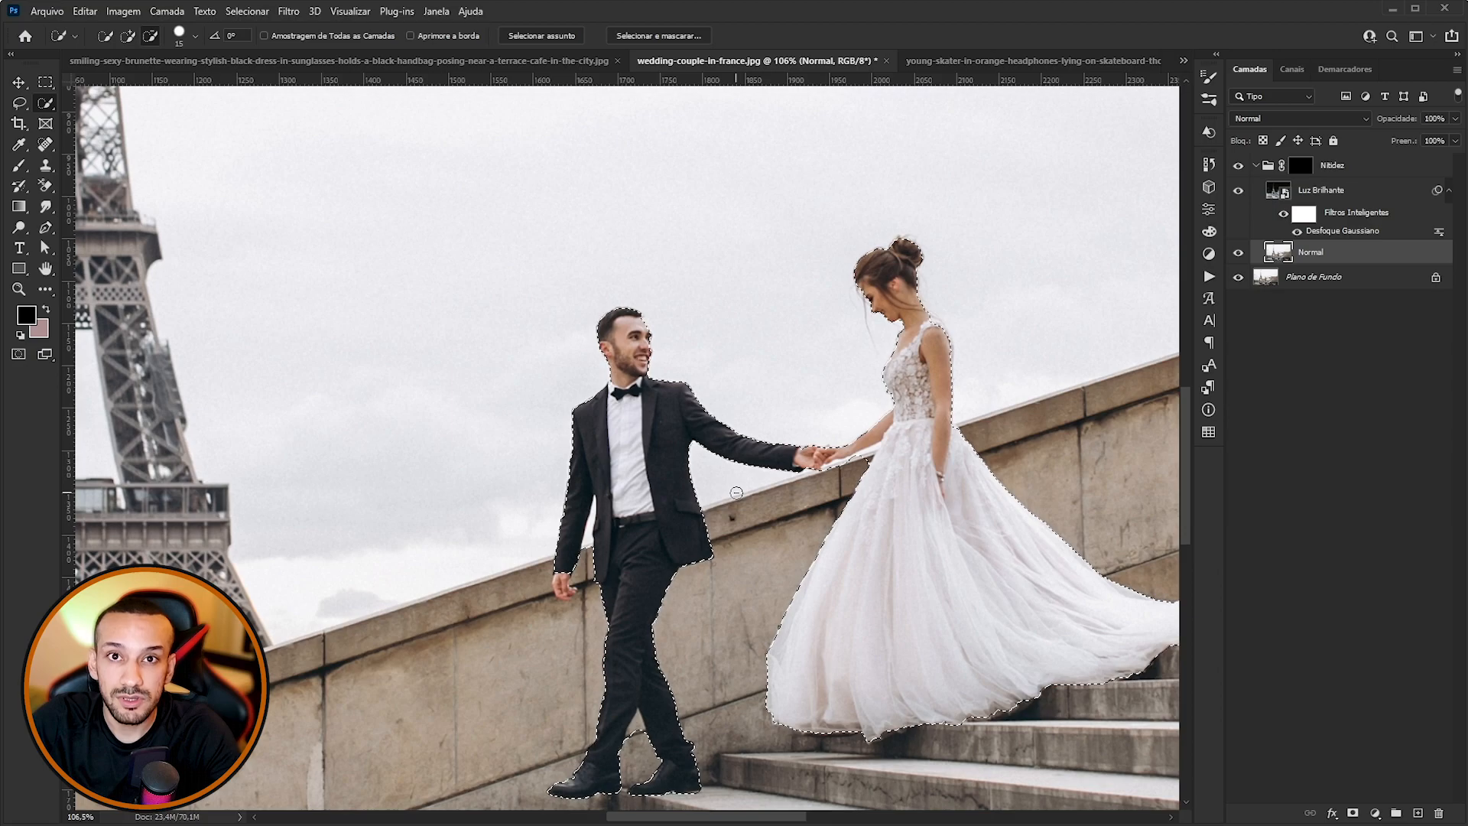
Expand the couple's selection by 3 pixels.
{"action": "left_click", "coordinate": [237, 17]}
{"action": "mouse_move", "coordinate": [335, 257]}
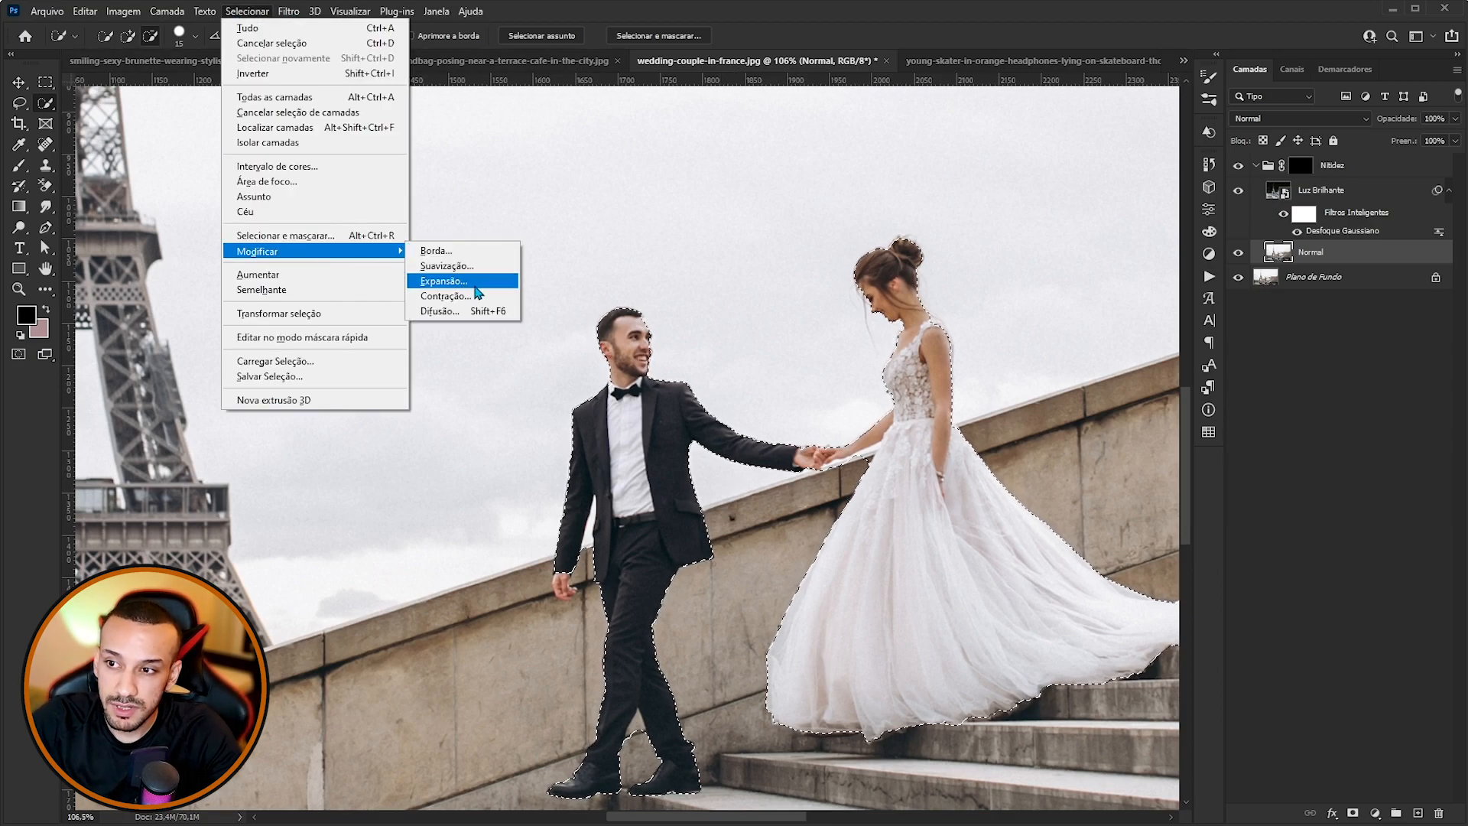
{"action": "left_click", "coordinate": [444, 282]}
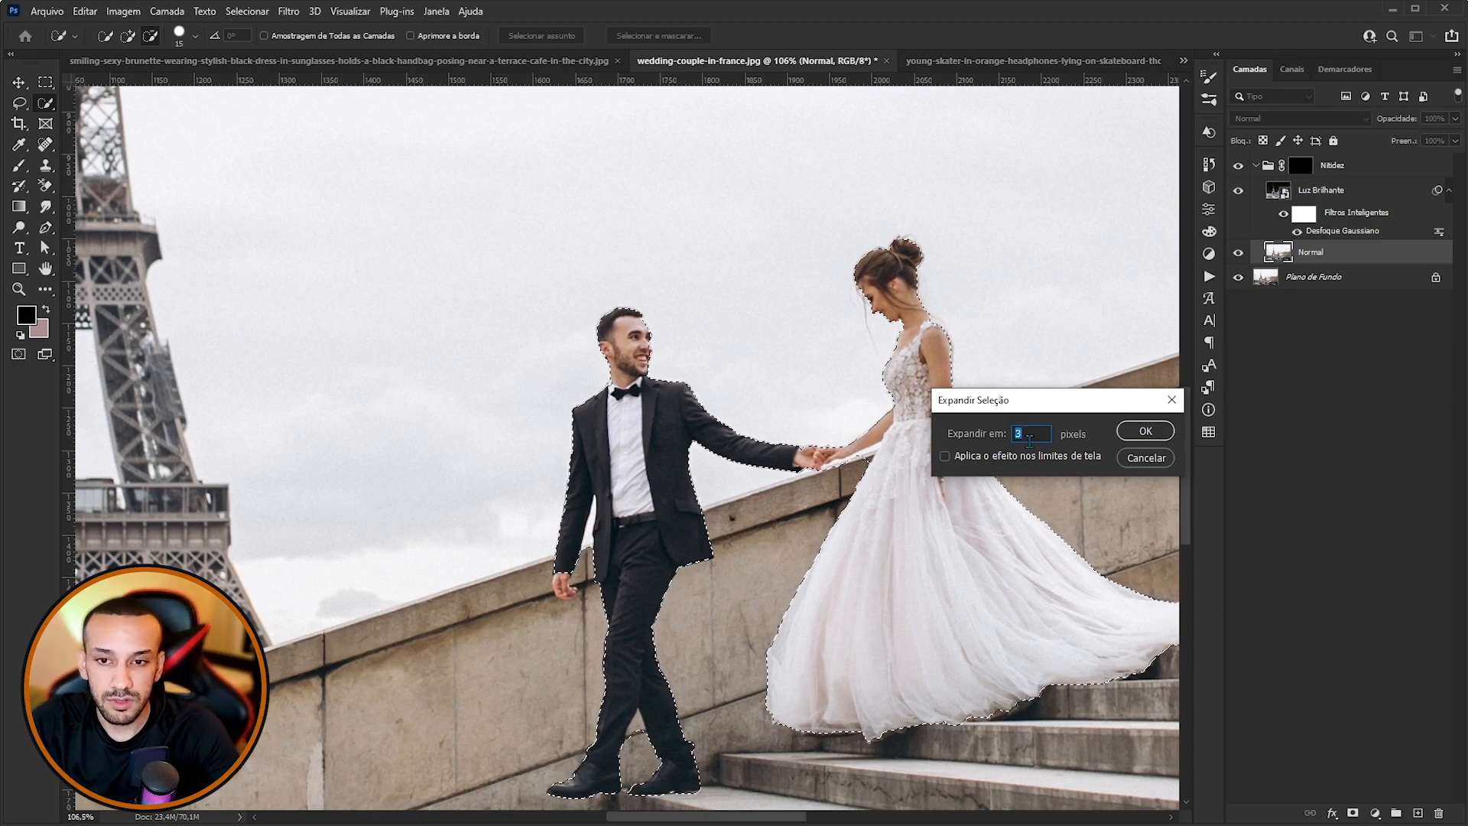
{"action": "key", "text": "Return"}
Paint the groom and bride white on the Nitidez group's layer mask with a 125 px brush, and clear the selection.
{"action": "scroll", "coordinate": [747, 593], "scroll_direction": "up", "scroll_amount": 6}
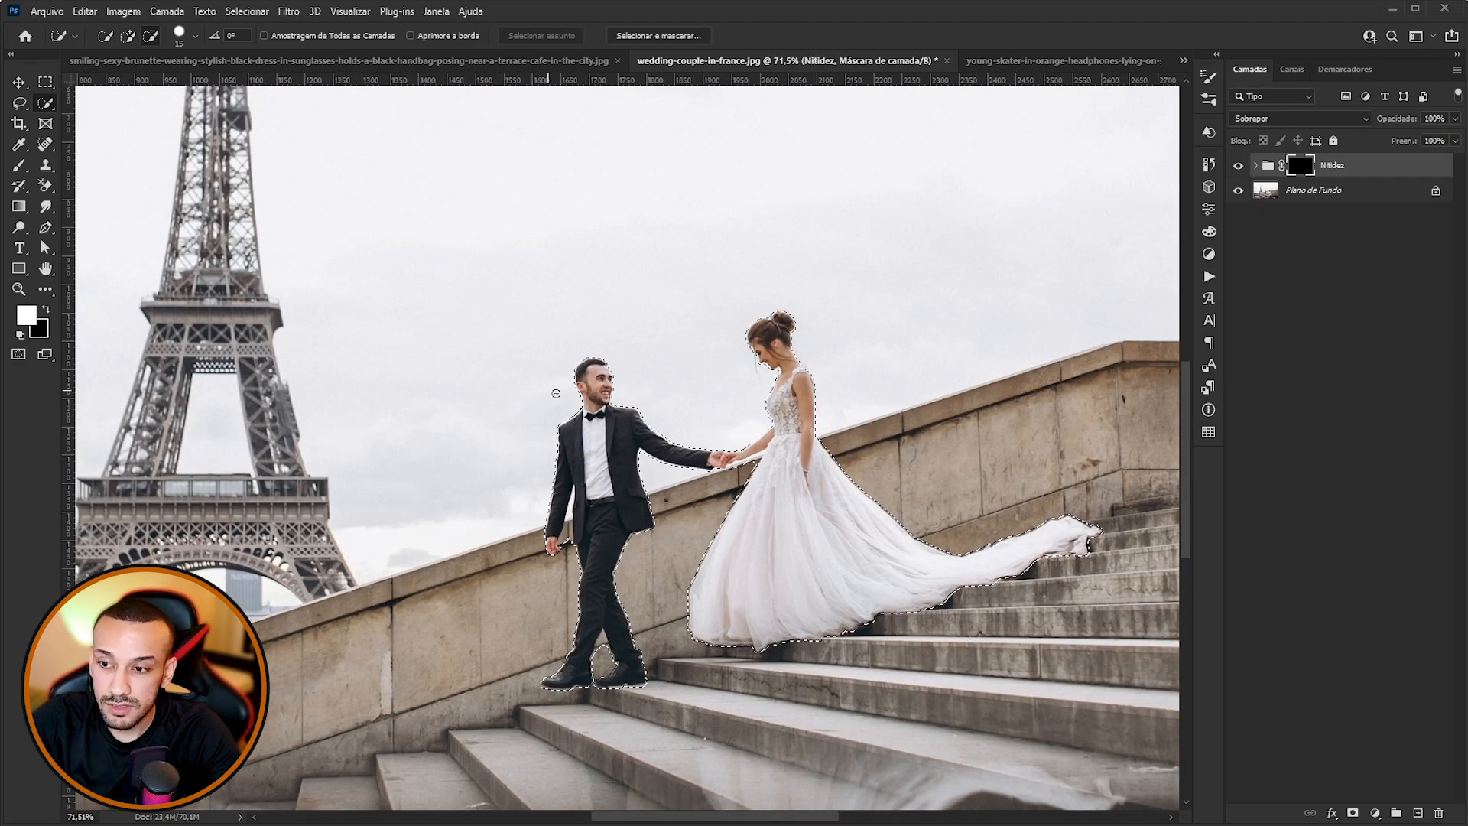
{"action": "key", "text": "b"}
{"action": "scroll", "coordinate": [489, 612], "scroll_direction": "up", "scroll_amount": 3}
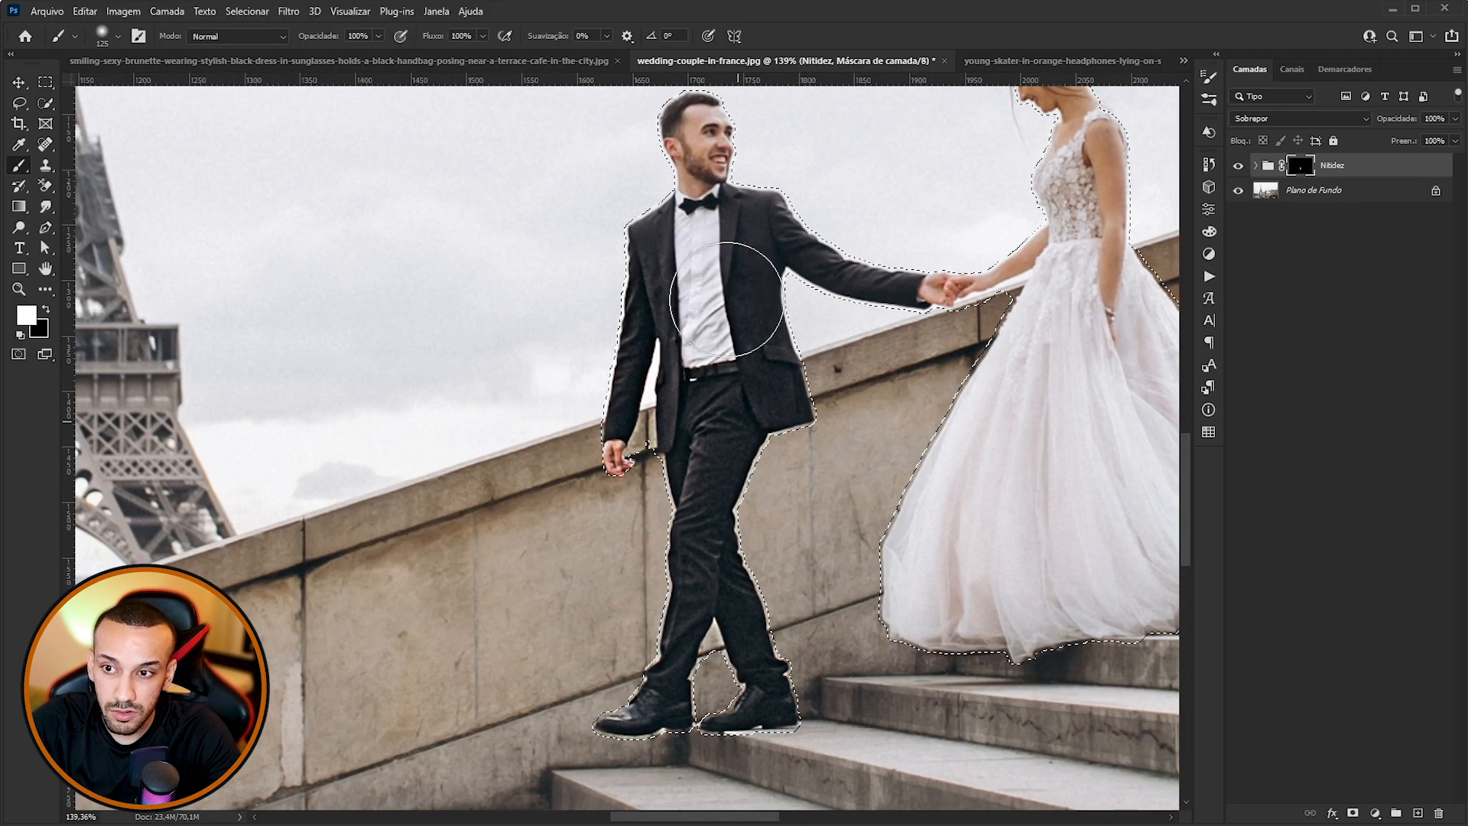
{"action": "mouse_move", "coordinate": [727, 299]}
{"action": "left_mouse_down"}
{"action": "mouse_move", "coordinate": [748, 325]}
{"action": "mouse_move", "coordinate": [738, 248]}
{"action": "mouse_move", "coordinate": [685, 170]}
{"action": "mouse_move", "coordinate": [662, 162]}
{"action": "mouse_move", "coordinate": [773, 283]}
{"action": "left_mouse_up"}
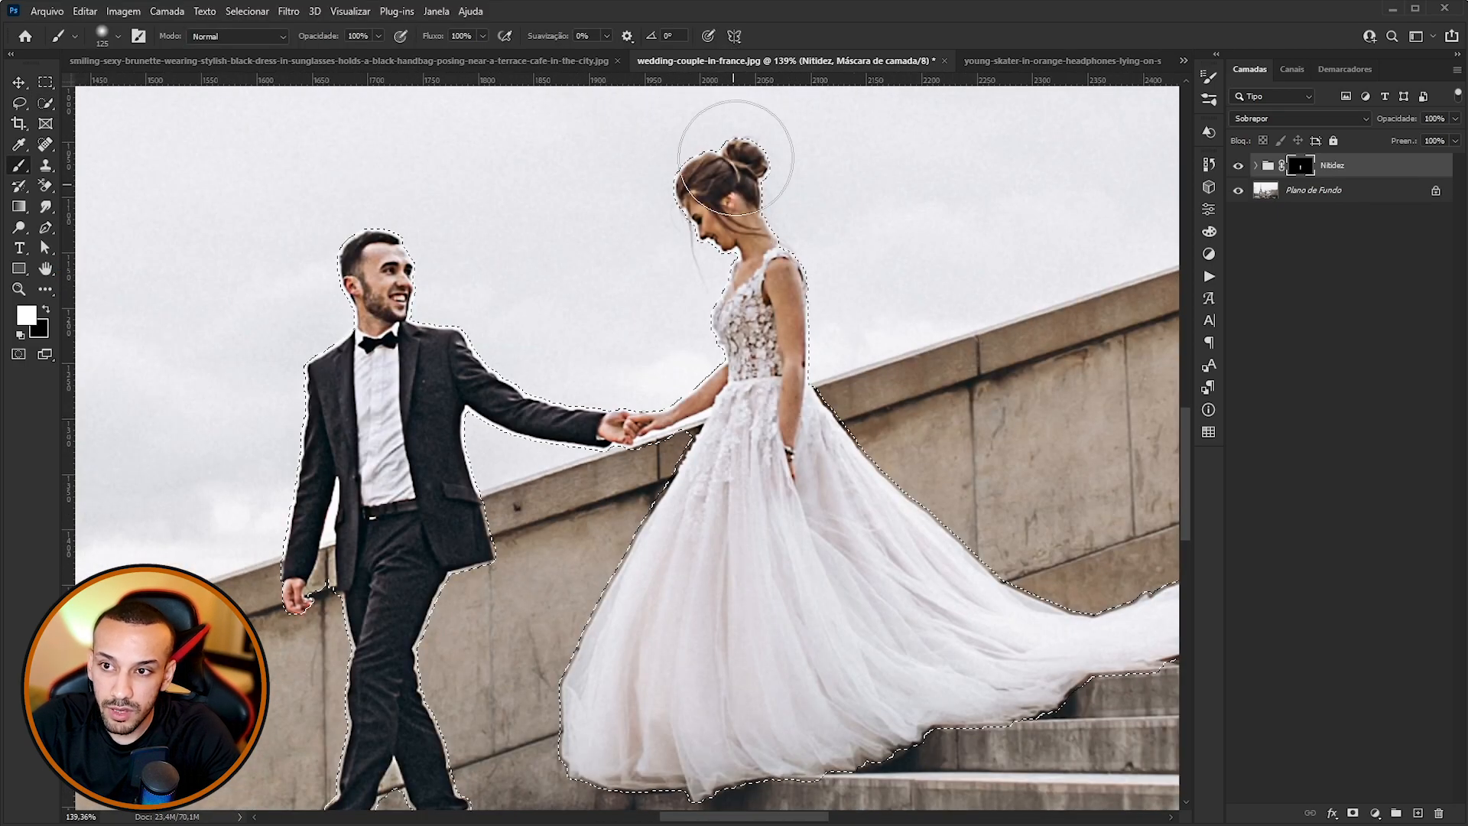
{"action": "left_click_drag", "start_coordinate": [735, 157], "coordinate": [650, 734]}
{"action": "mouse_move", "coordinate": [1037, 635]}
{"action": "left_mouse_down"}
{"action": "mouse_move", "coordinate": [695, 596]}
{"action": "mouse_move", "coordinate": [987, 535]}
{"action": "left_mouse_up"}
{"action": "left_click_drag", "start_coordinate": [367, 459], "coordinate": [1016, 485]}
{"action": "scroll", "coordinate": [644, 474], "scroll_direction": "down", "scroll_amount": 6}
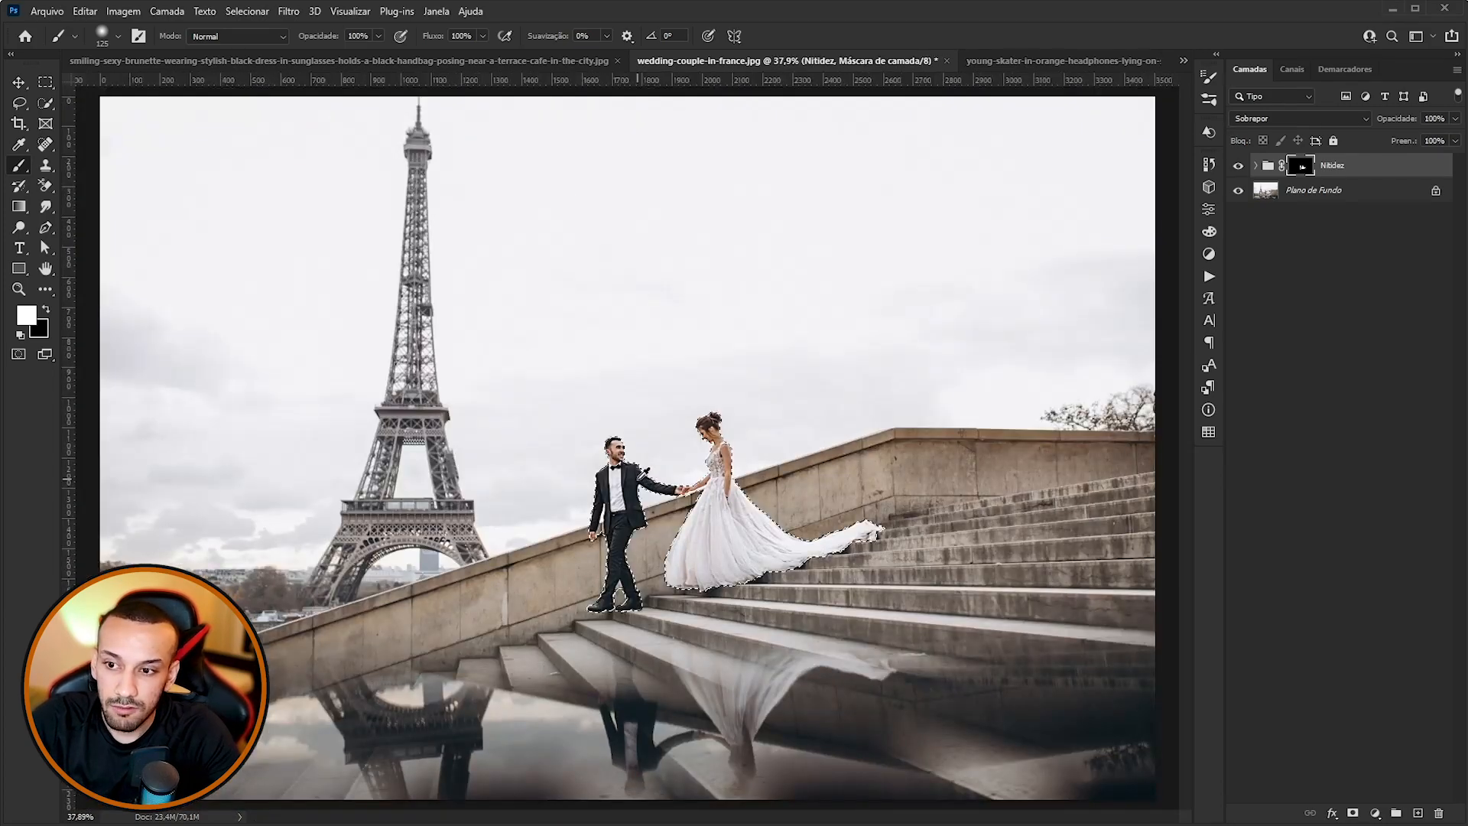
{"action": "key", "text": "ctrl+d"}
Compare the wedding couple with and without the Nitidez group's sharpening, both up close and in the whole photo.
{"action": "scroll", "coordinate": [580, 514], "scroll_direction": "up", "scroll_amount": 4}
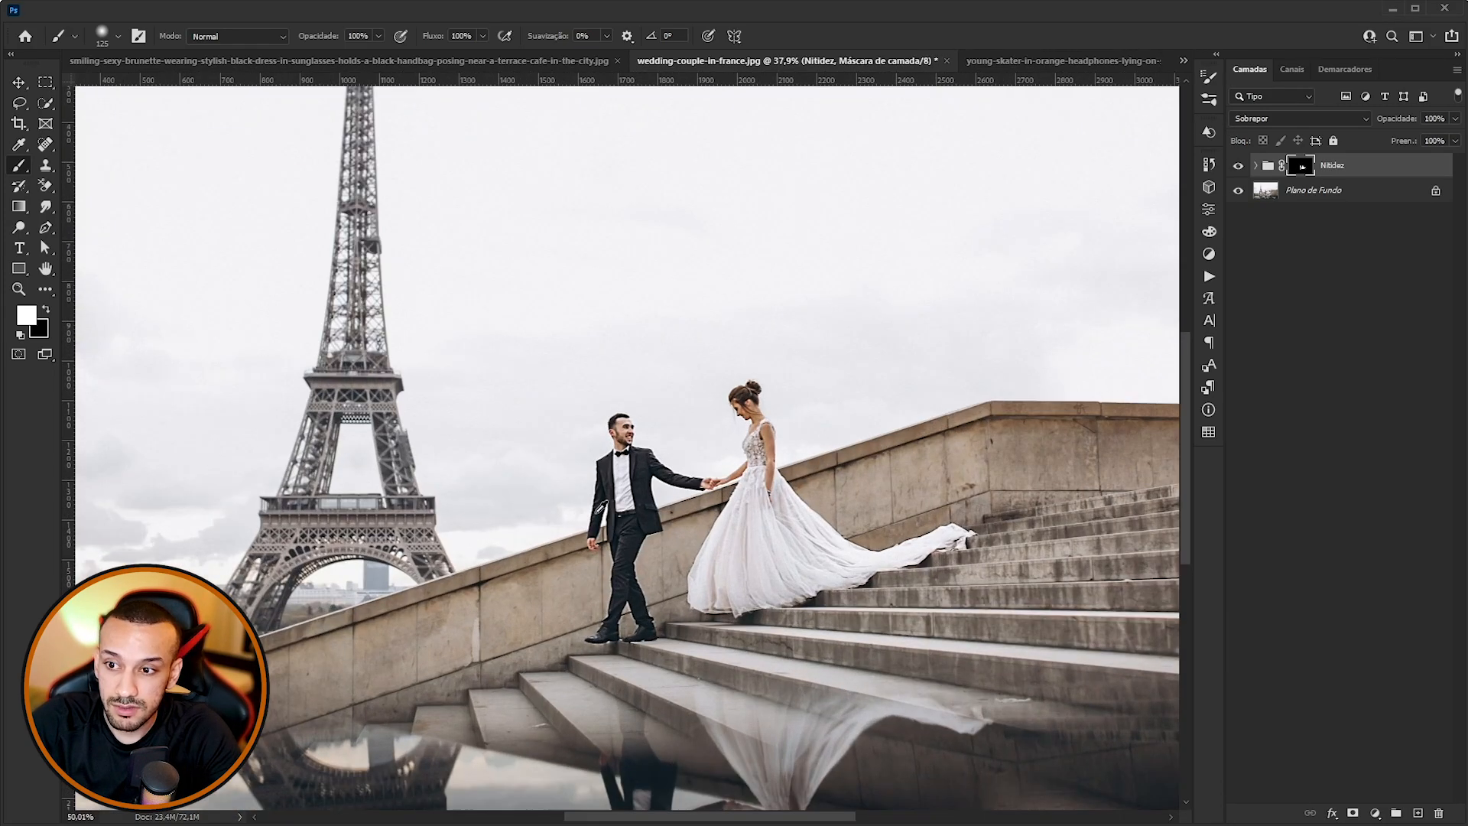
{"action": "left_click", "coordinate": [26, 87]}
{"action": "scroll", "coordinate": [704, 448], "scroll_direction": "up", "scroll_amount": 2}
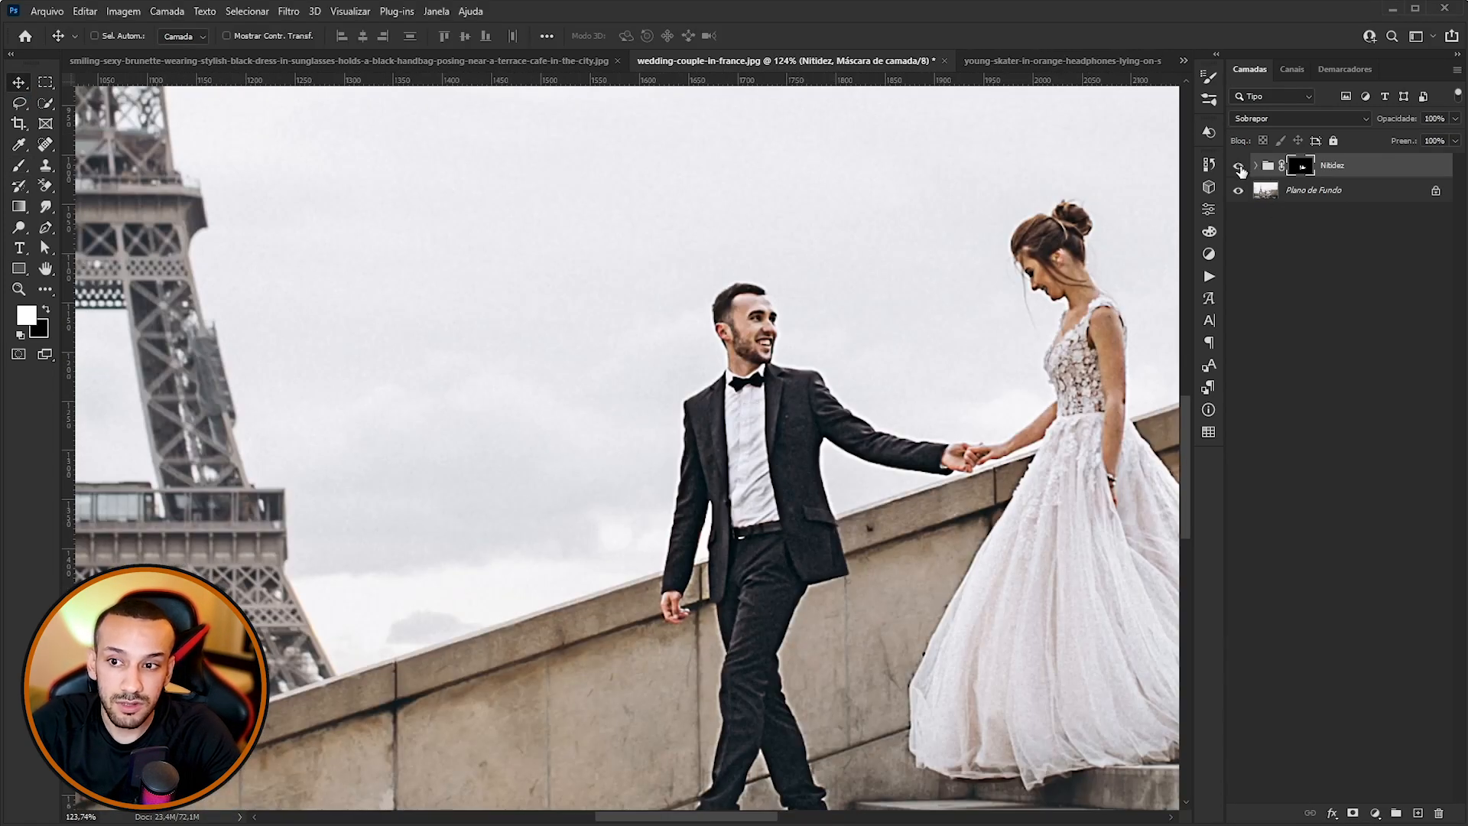
{"action": "left_click", "coordinate": [1239, 166]}
{"action": "left_click", "coordinate": [1239, 166]}
{"action": "scroll", "coordinate": [566, 413], "scroll_direction": "down", "scroll_amount": 4}
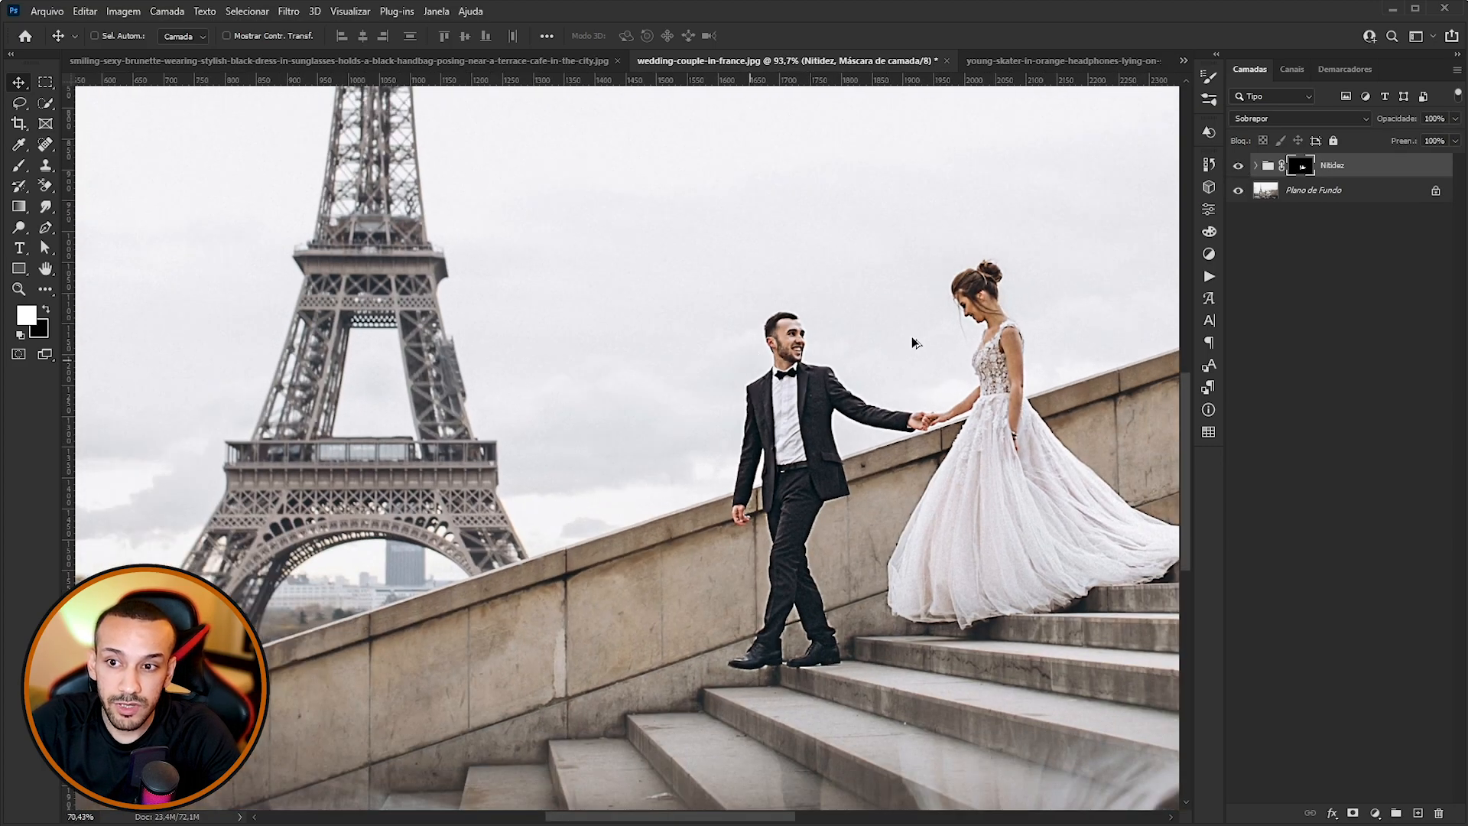
{"action": "scroll", "coordinate": [705, 457], "scroll_direction": "down", "scroll_amount": 1}
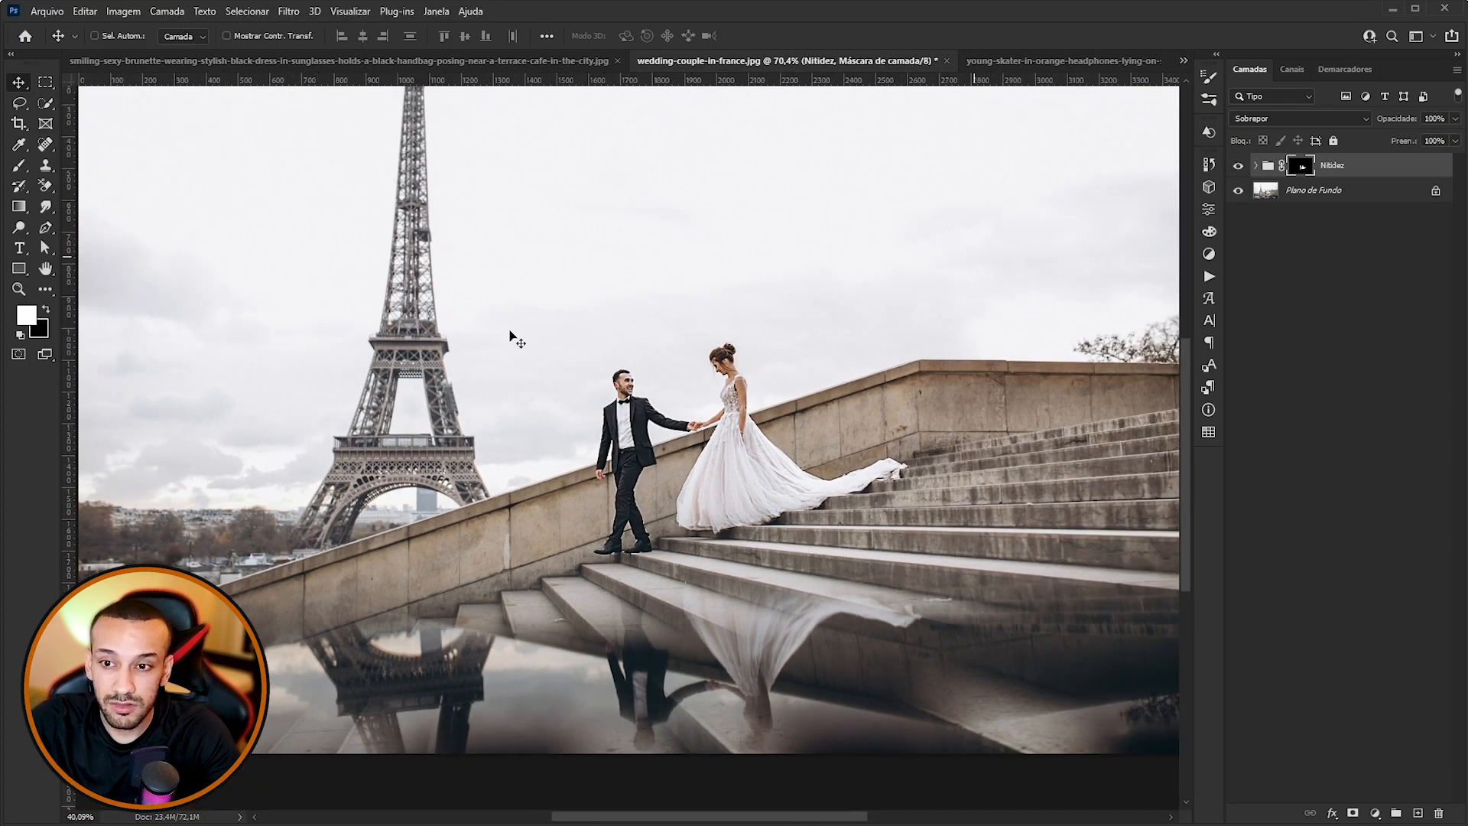
{"action": "scroll", "coordinate": [593, 317], "scroll_direction": "up", "scroll_amount": 5}
{"action": "left_click", "coordinate": [1239, 166]}
{"action": "left_click", "coordinate": [1238, 168]}
{"action": "left_click", "coordinate": [1238, 170]}
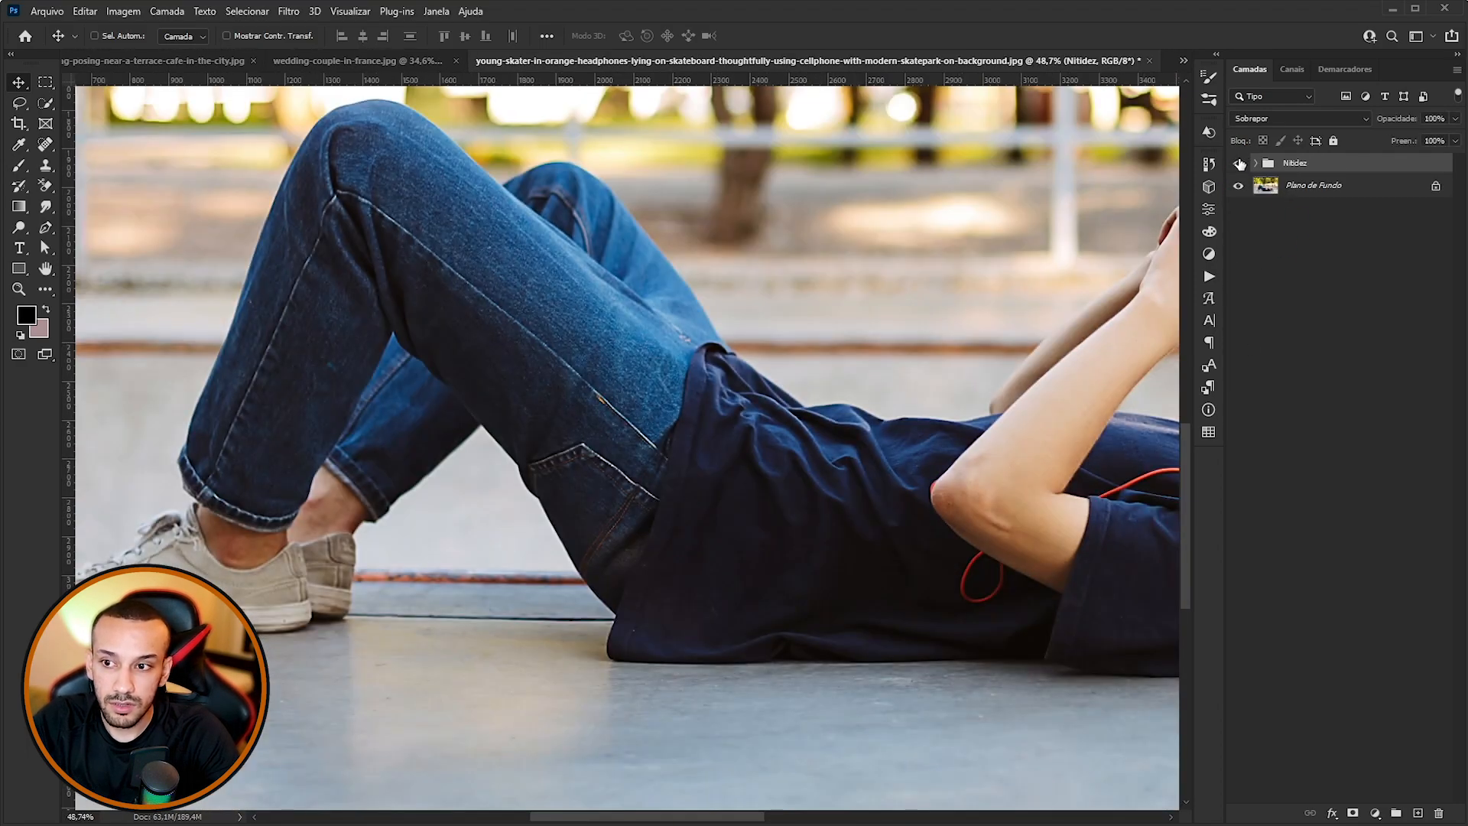
Compare the skater photo with and without the Nitidez group, and examine the jeans, shirt and shoes up close.
{"action": "left_click", "coordinate": [1238, 163]}
{"action": "left_click", "coordinate": [1238, 163]}
{"action": "scroll", "coordinate": [995, 478], "scroll_direction": "up", "scroll_amount": 2}
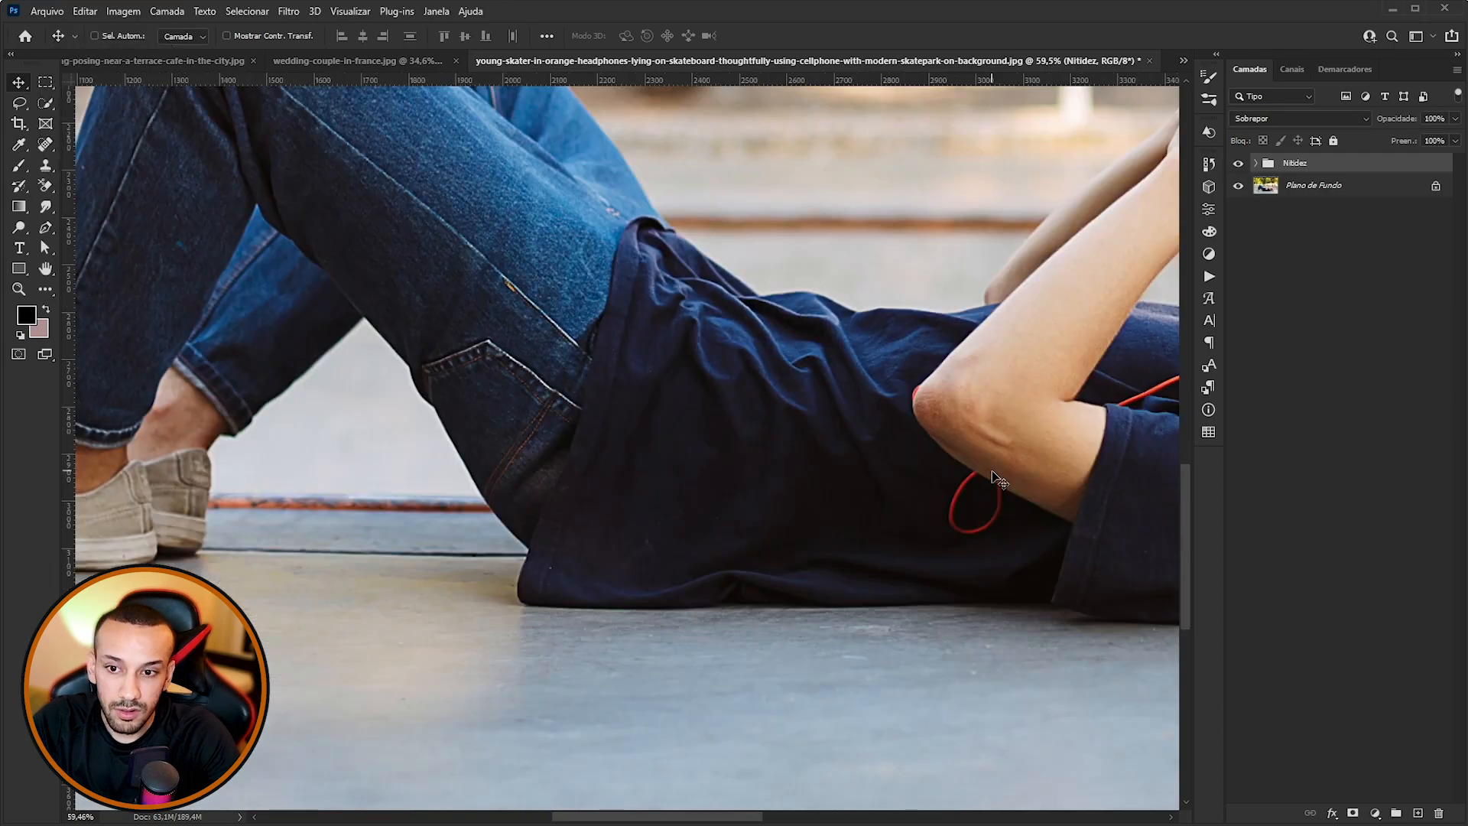
{"action": "scroll", "coordinate": [459, 432], "scroll_direction": "up", "scroll_amount": 1}
{"action": "left_click_drag", "start_coordinate": [475, 390], "coordinate": [829, 422]}
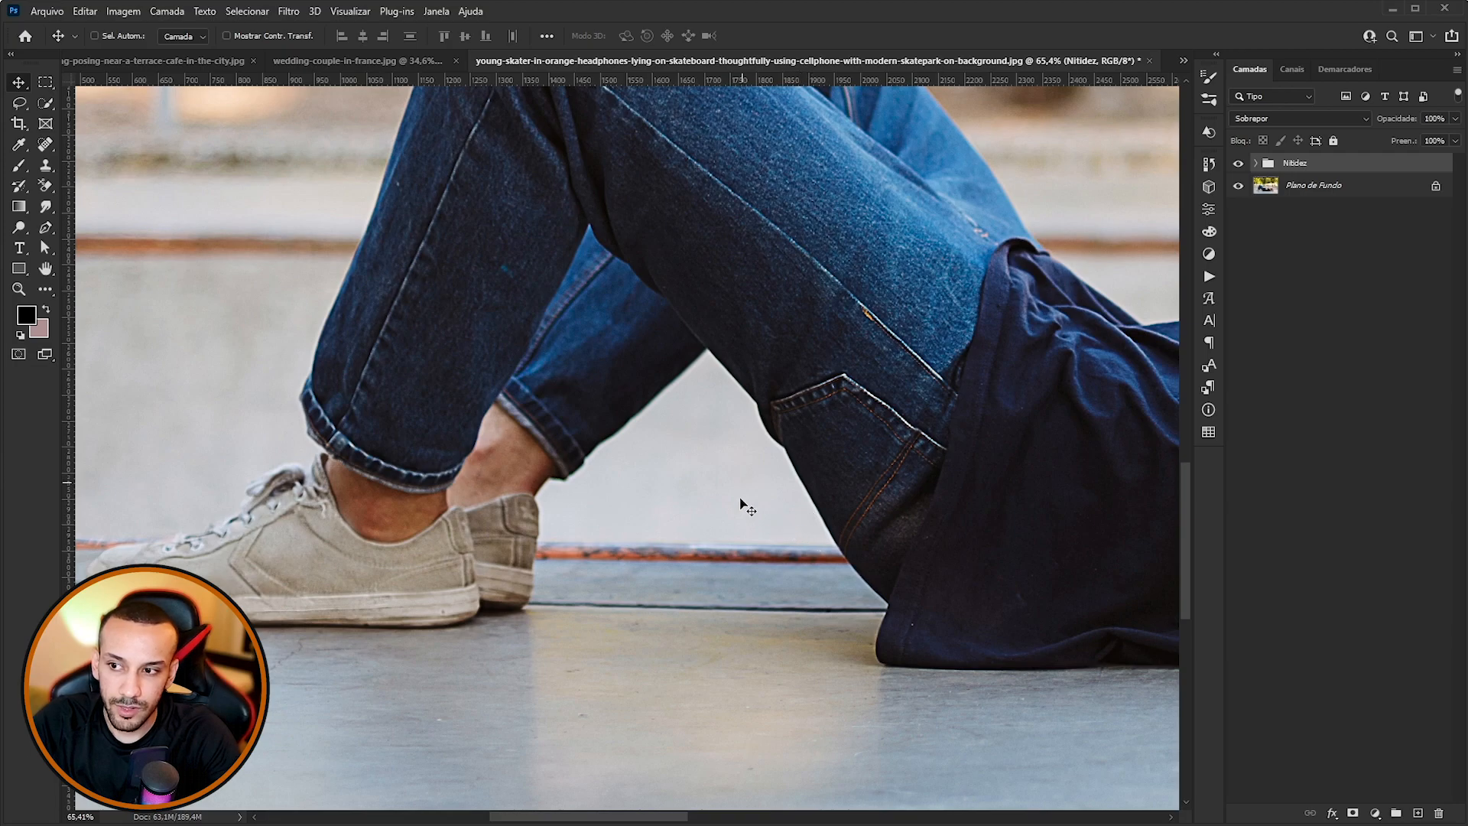
{"action": "scroll", "coordinate": [748, 489], "scroll_direction": "down", "scroll_amount": 12}
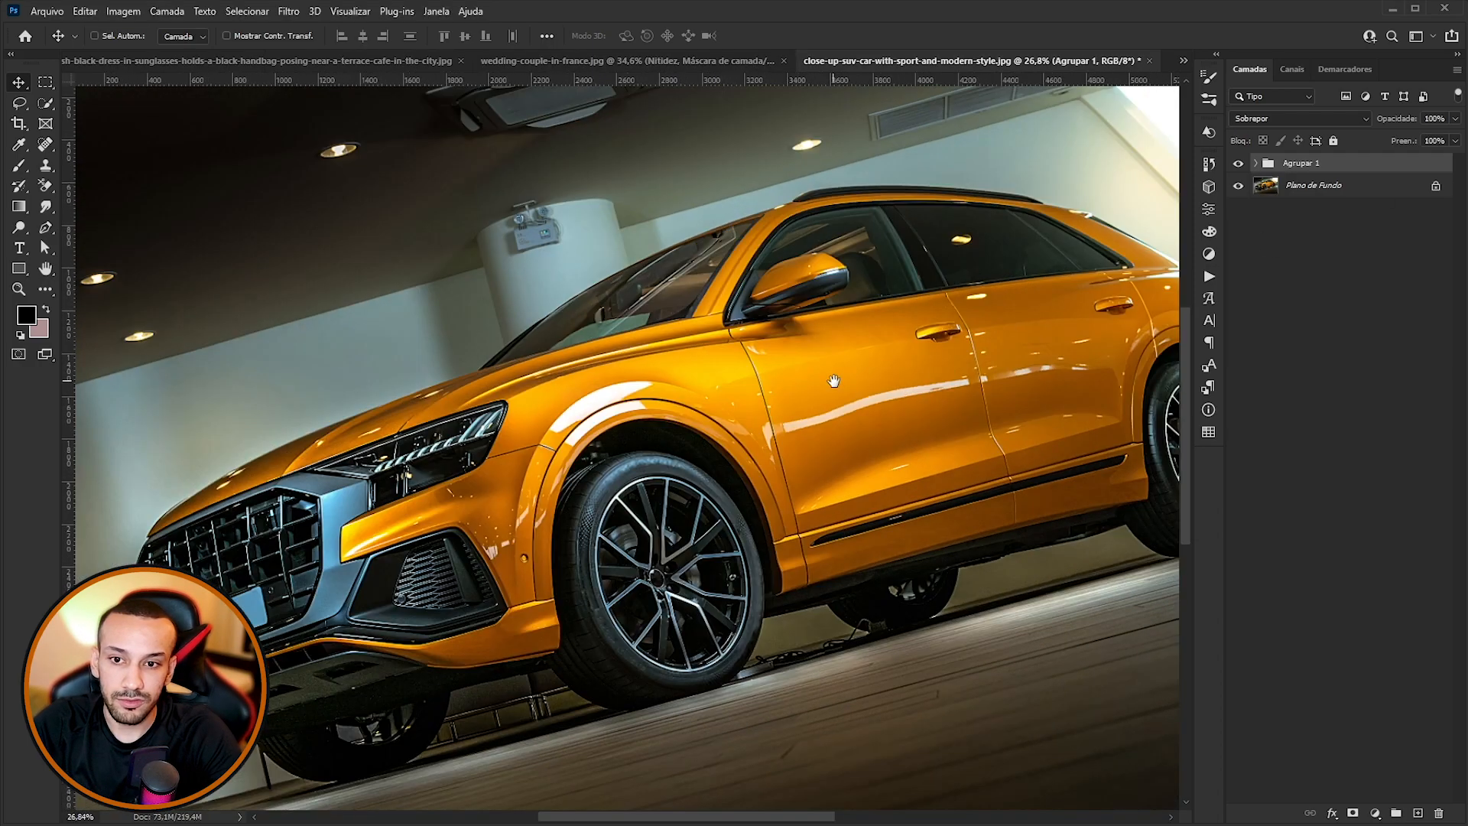
Compare the orange SUV photo with and without the Agrupar 1 sharpening group.
{"action": "left_click", "coordinate": [1235, 166]}
{"action": "left_click", "coordinate": [1236, 166]}
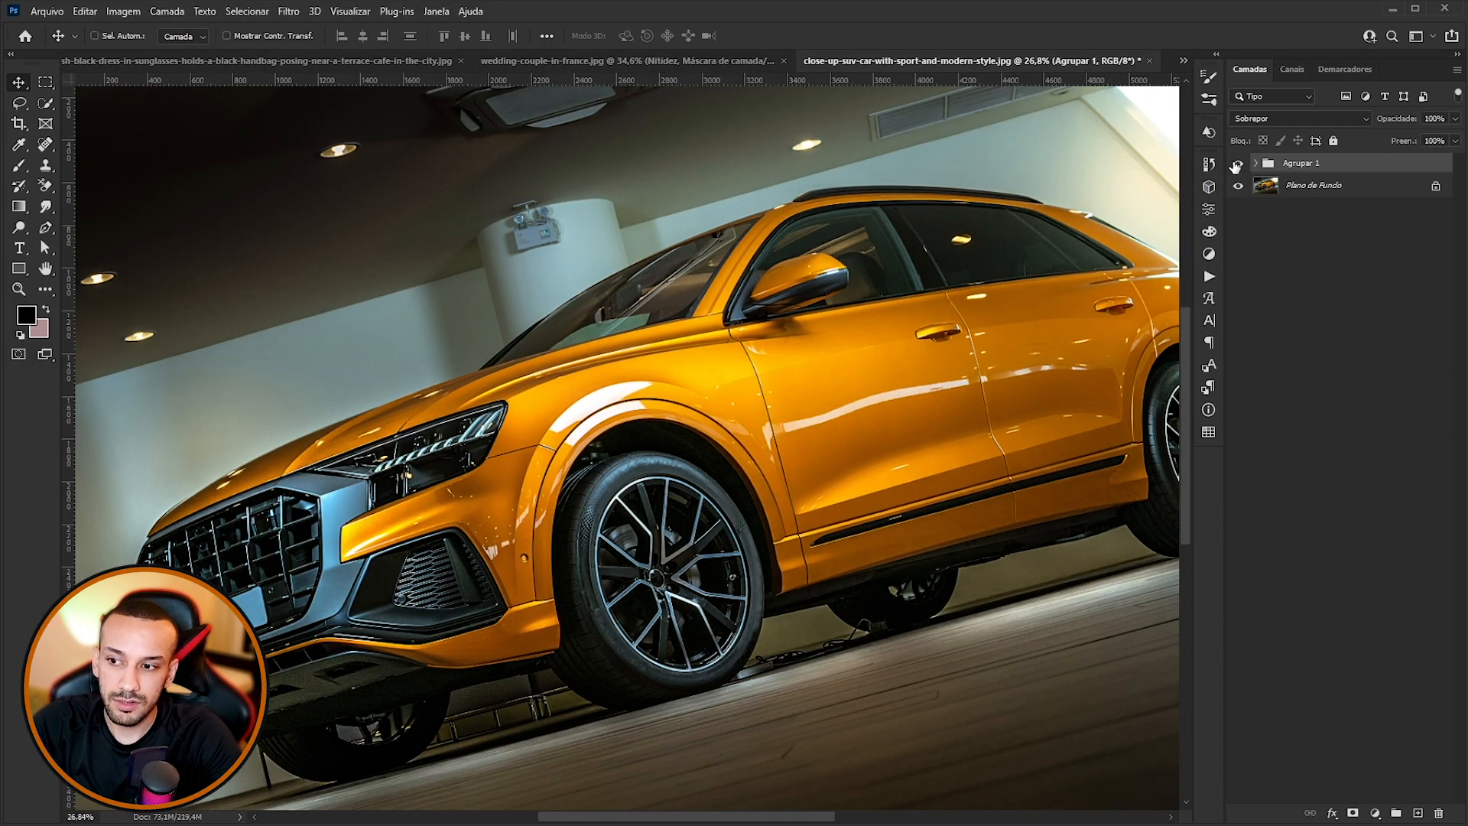
{"action": "left_click", "coordinate": [1235, 165]}
{"action": "left_click", "coordinate": [1236, 165]}
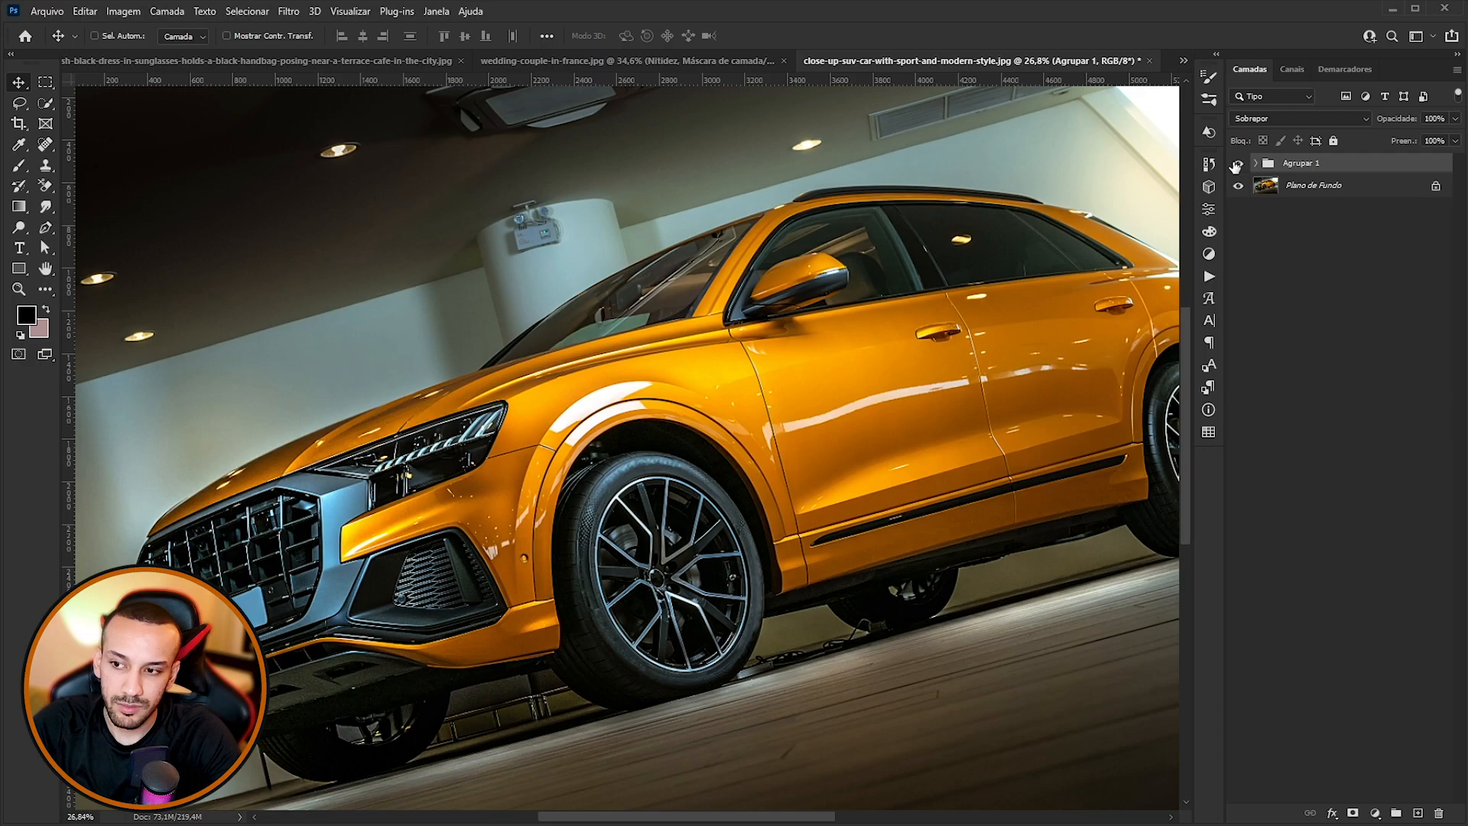